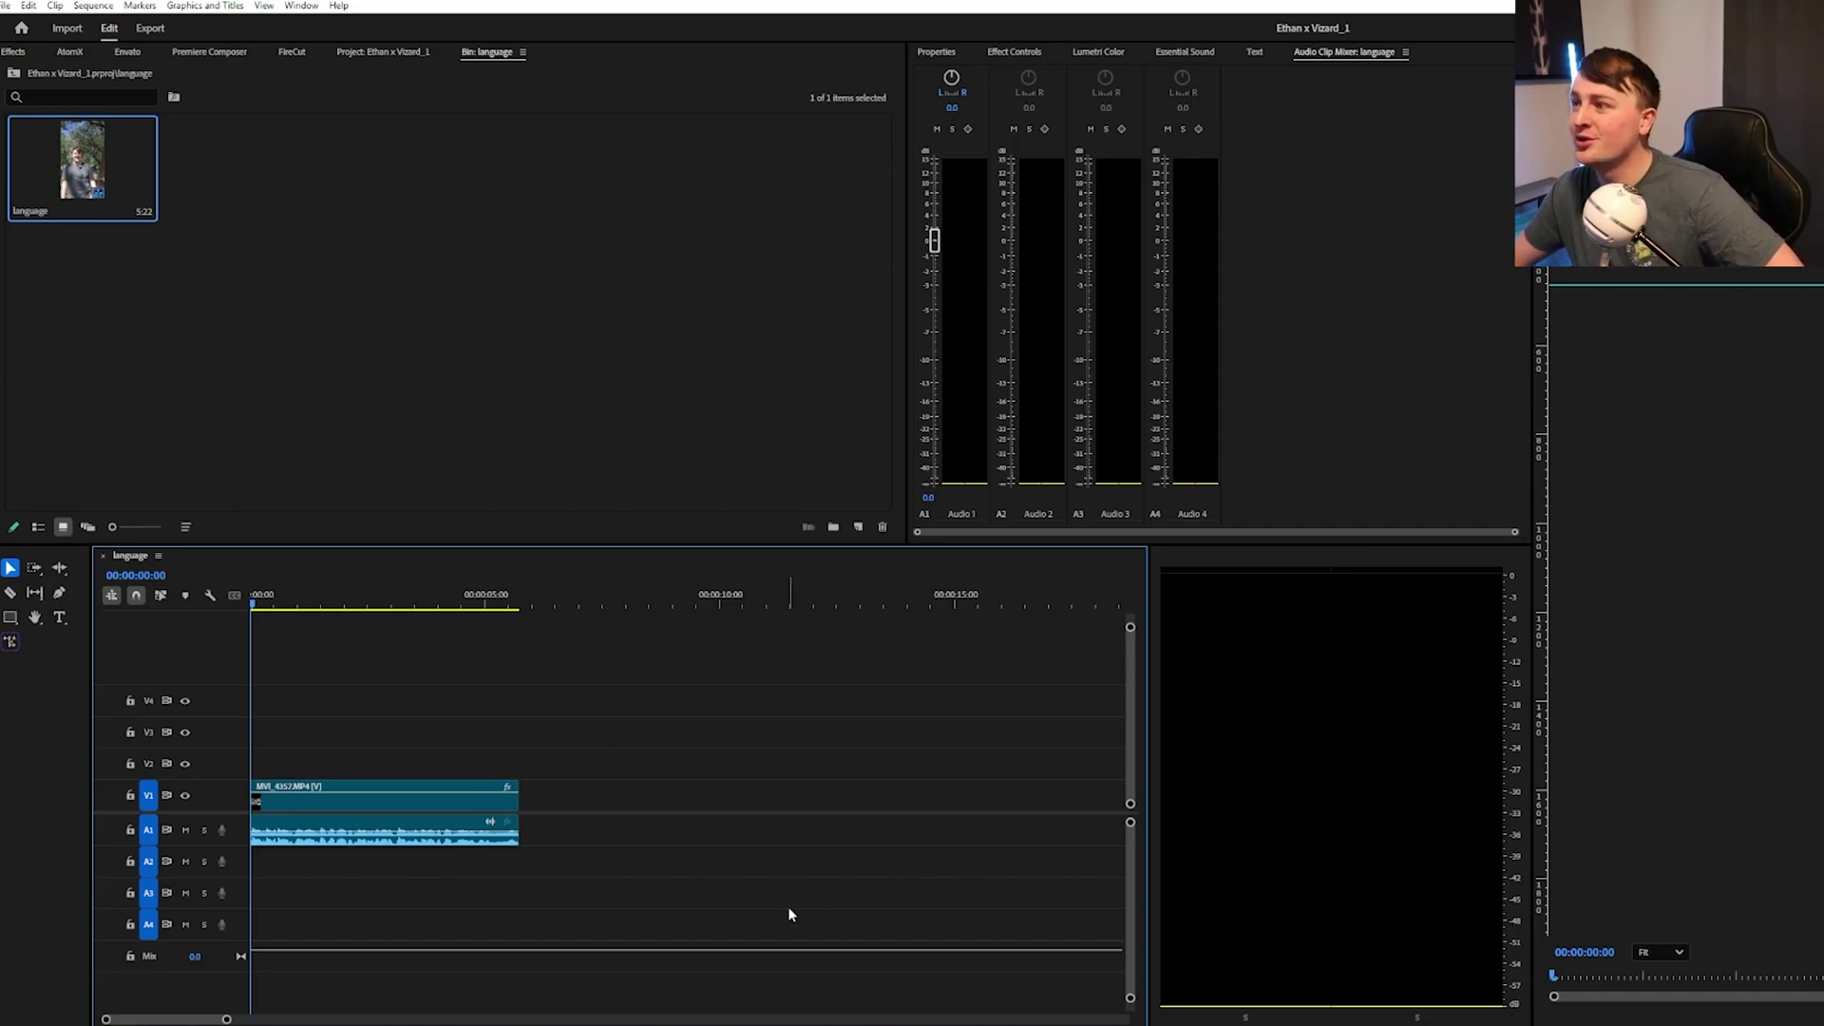
# - Show the Transcript in the Text panel instead of the Audio Clip Mixer
pyautogui.click(1253, 53)
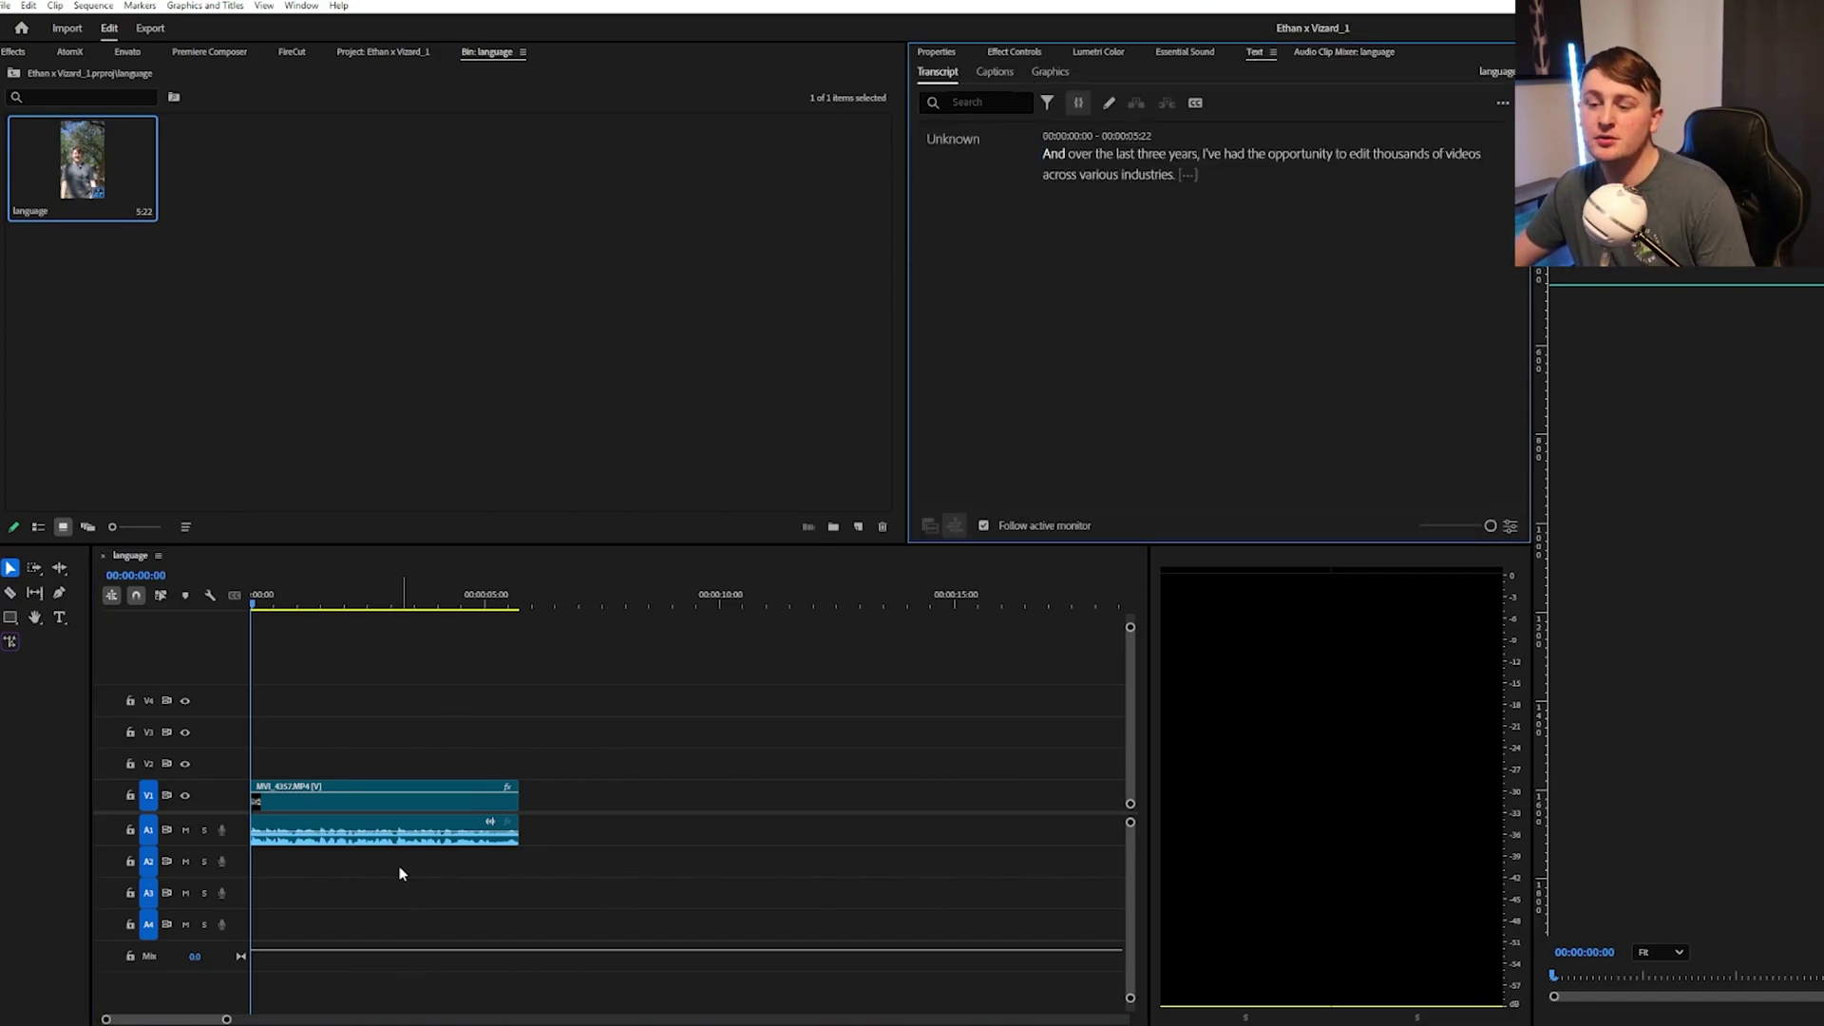
# - Create English captions with a 16-character maximum, 2.5-second minimum duration and style None
pyautogui.click(1196, 103)
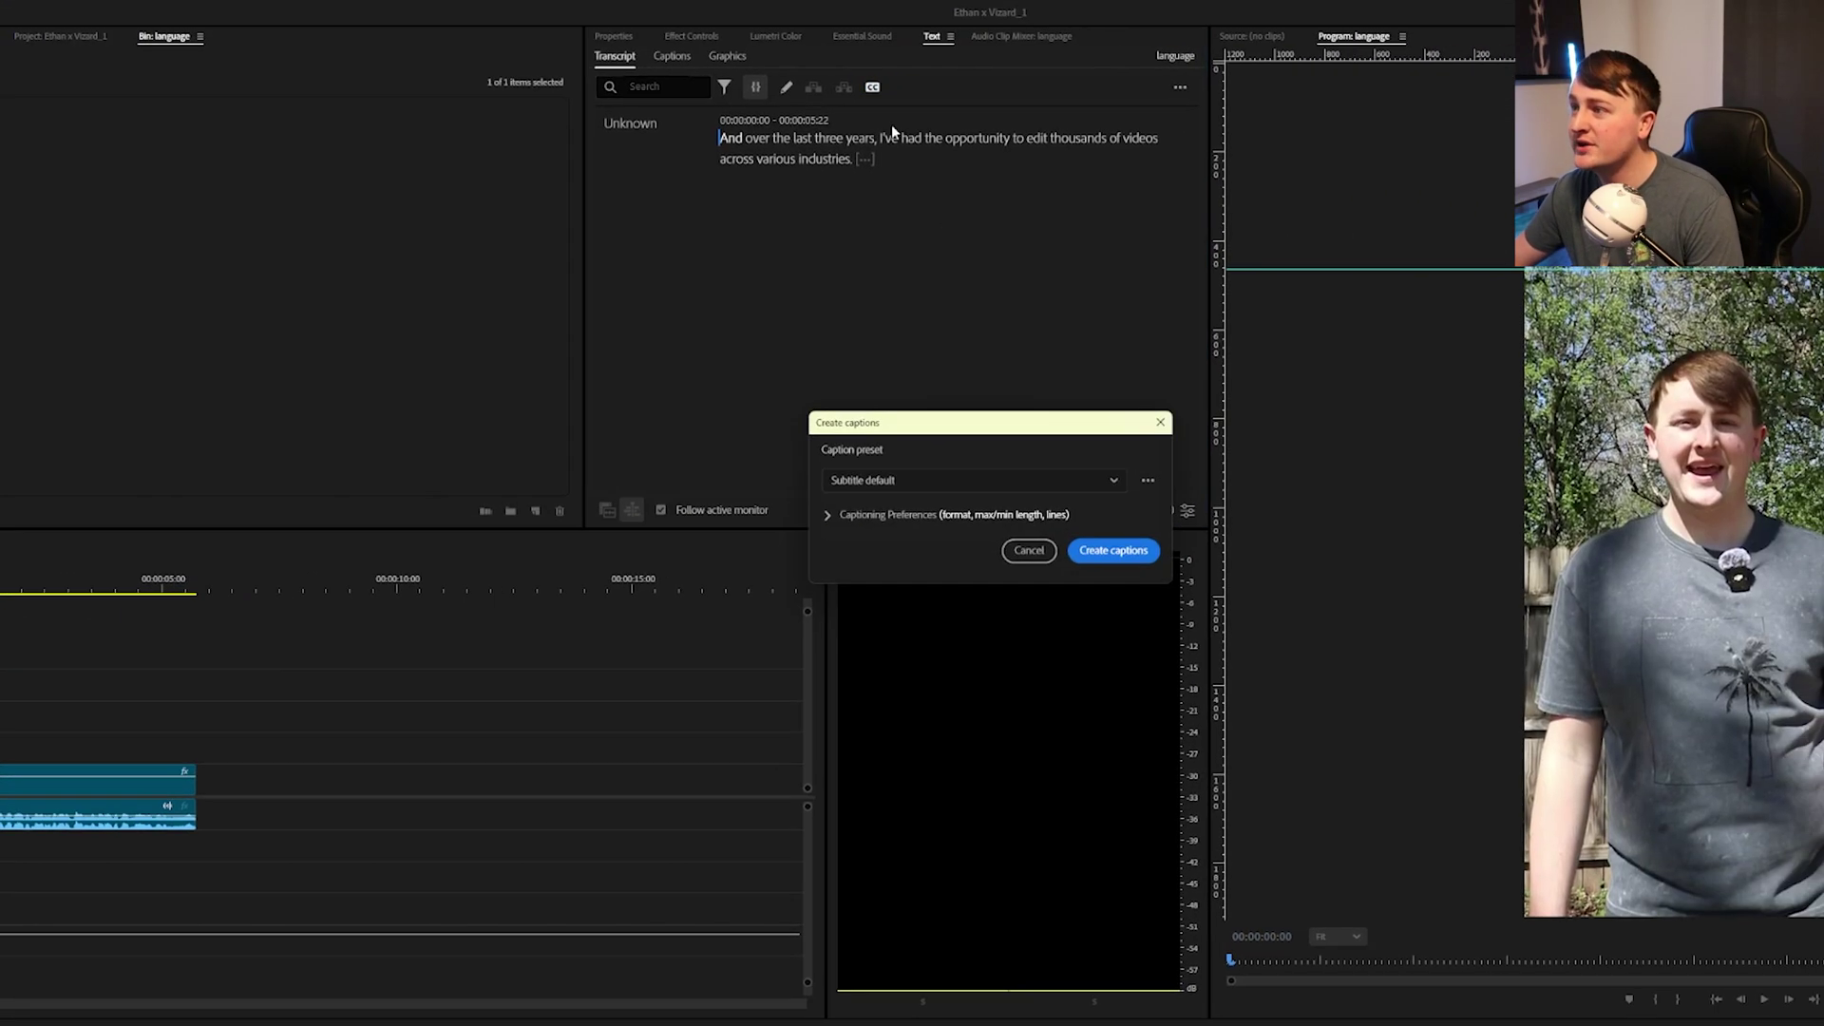
pyautogui.click(910, 520)
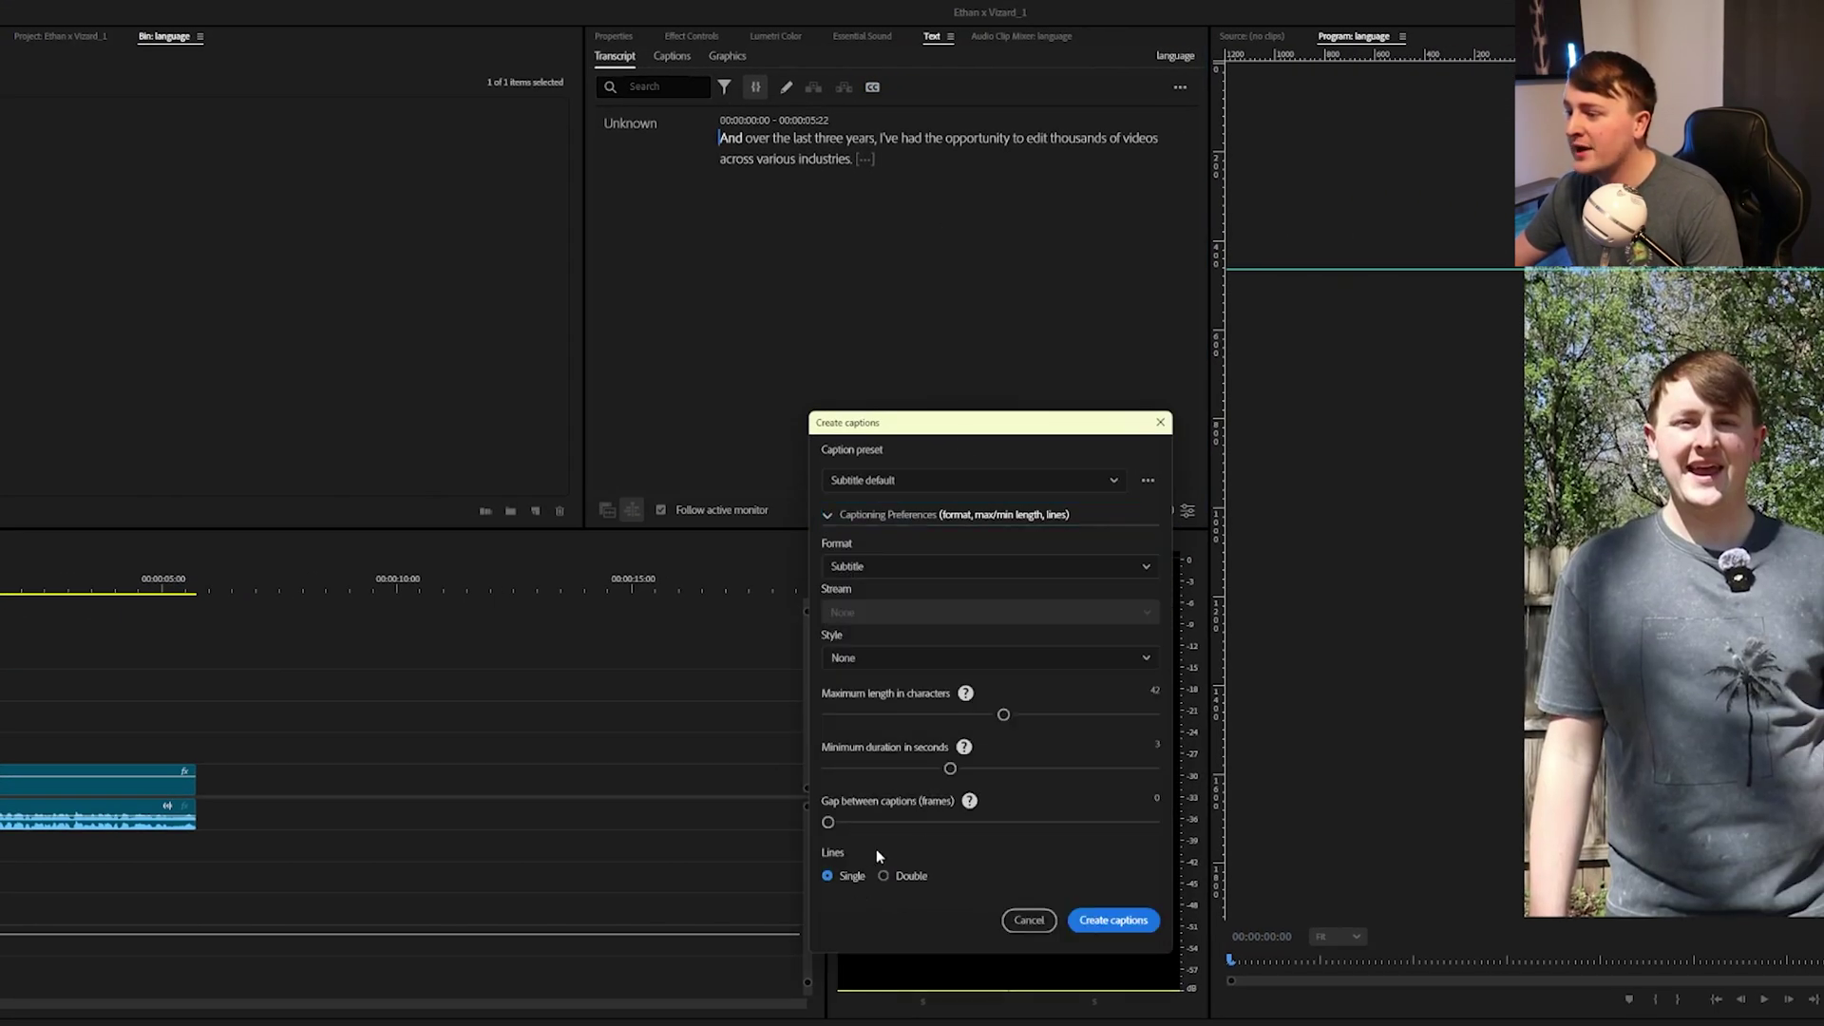
pyautogui.click(917, 769)
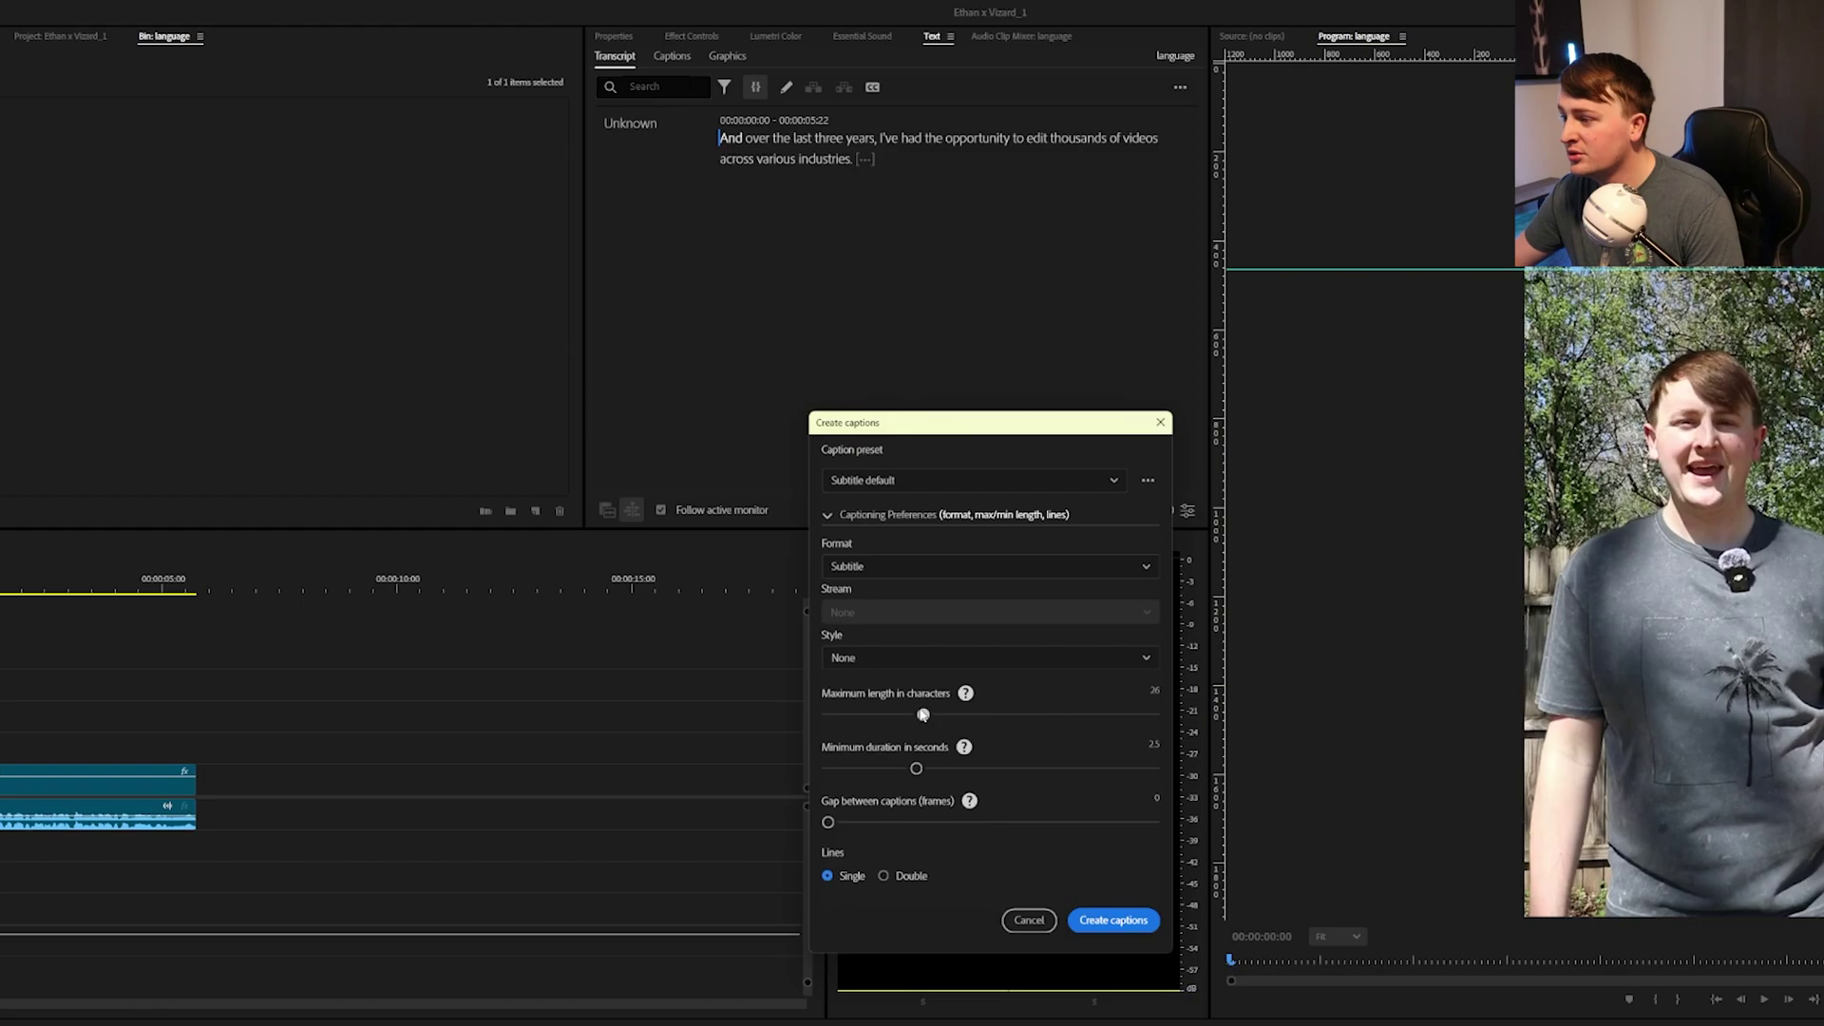
pyautogui.moveTo(923, 715); pyautogui.dragTo(873, 718)
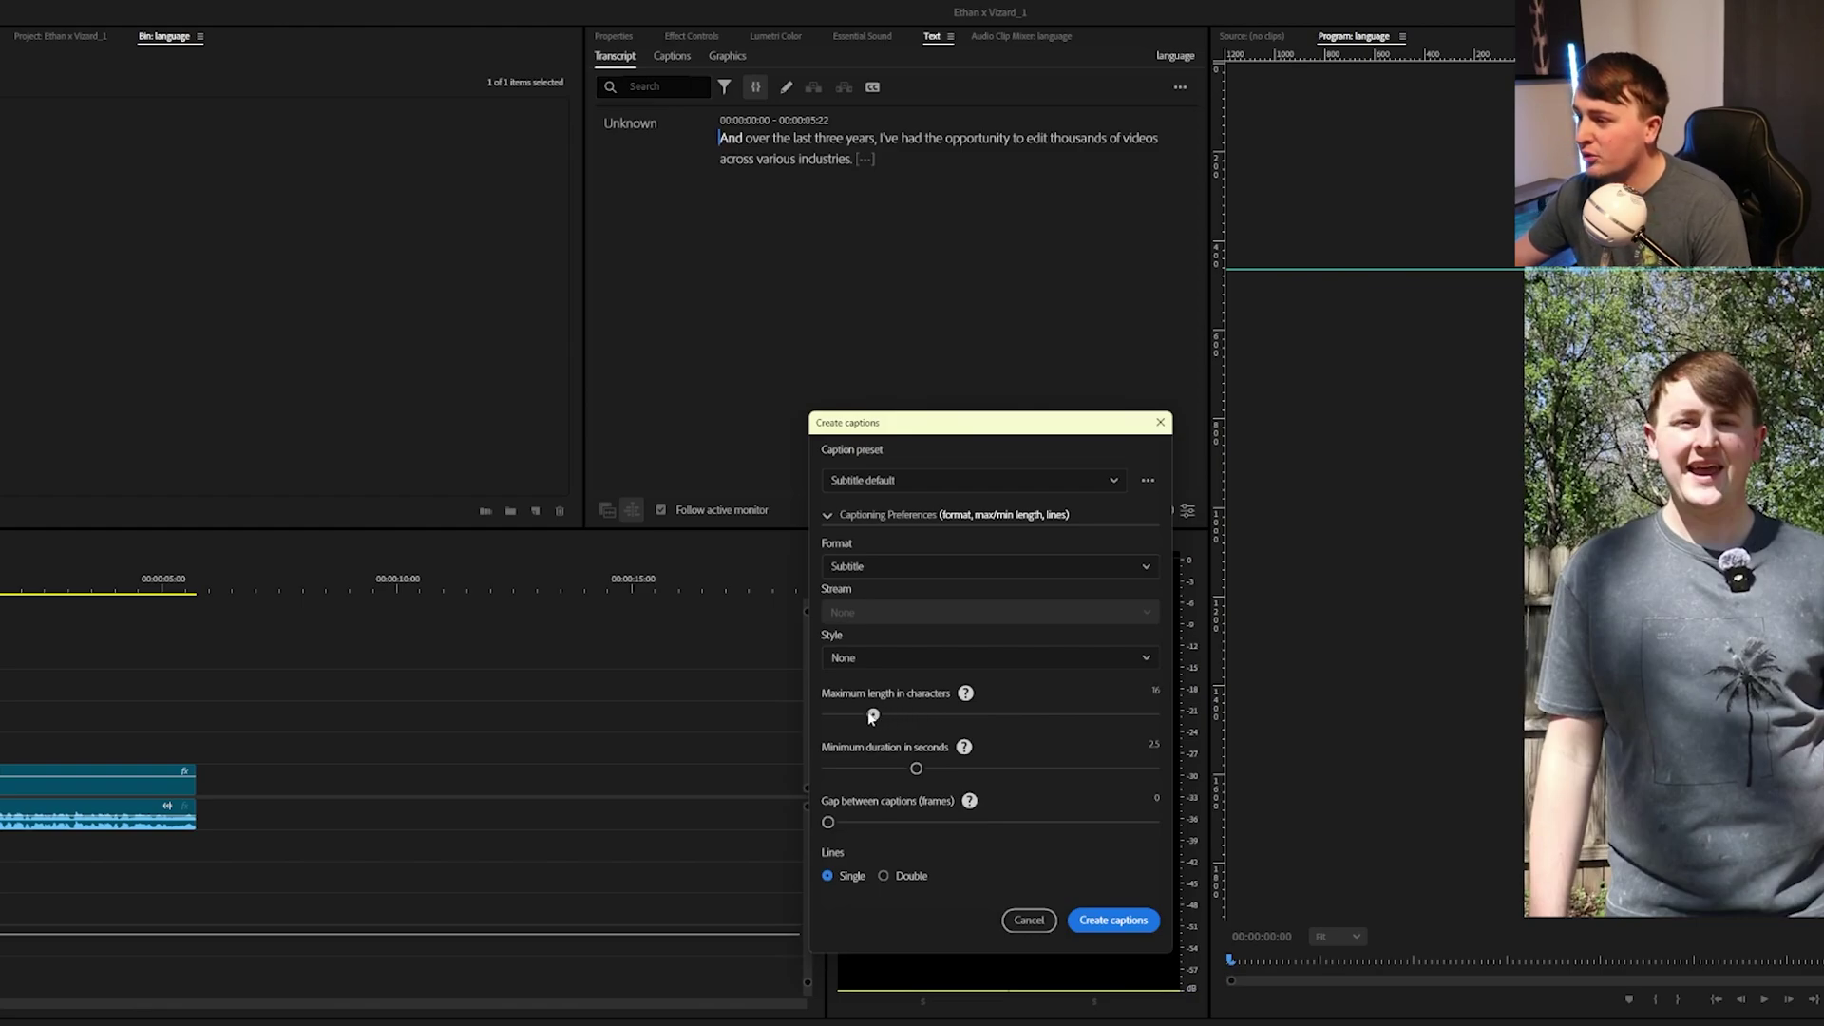
pyautogui.click(876, 658)
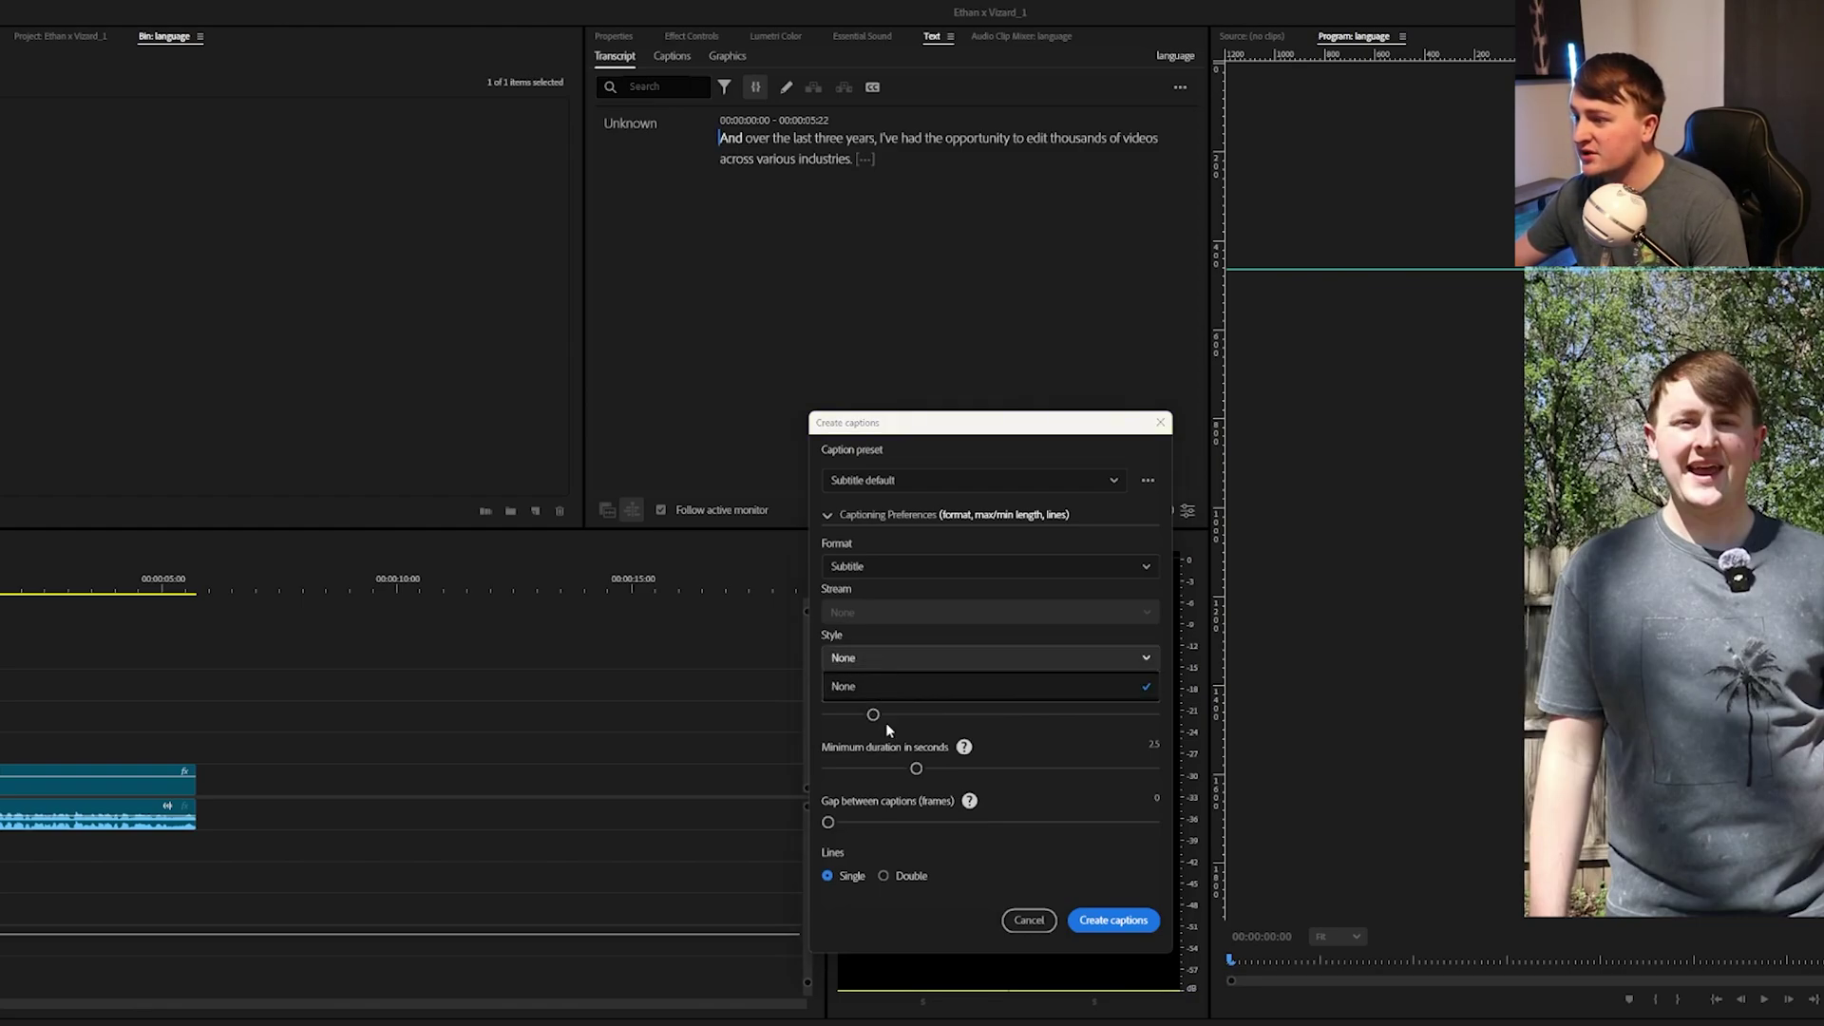
pyautogui.click(892, 659)
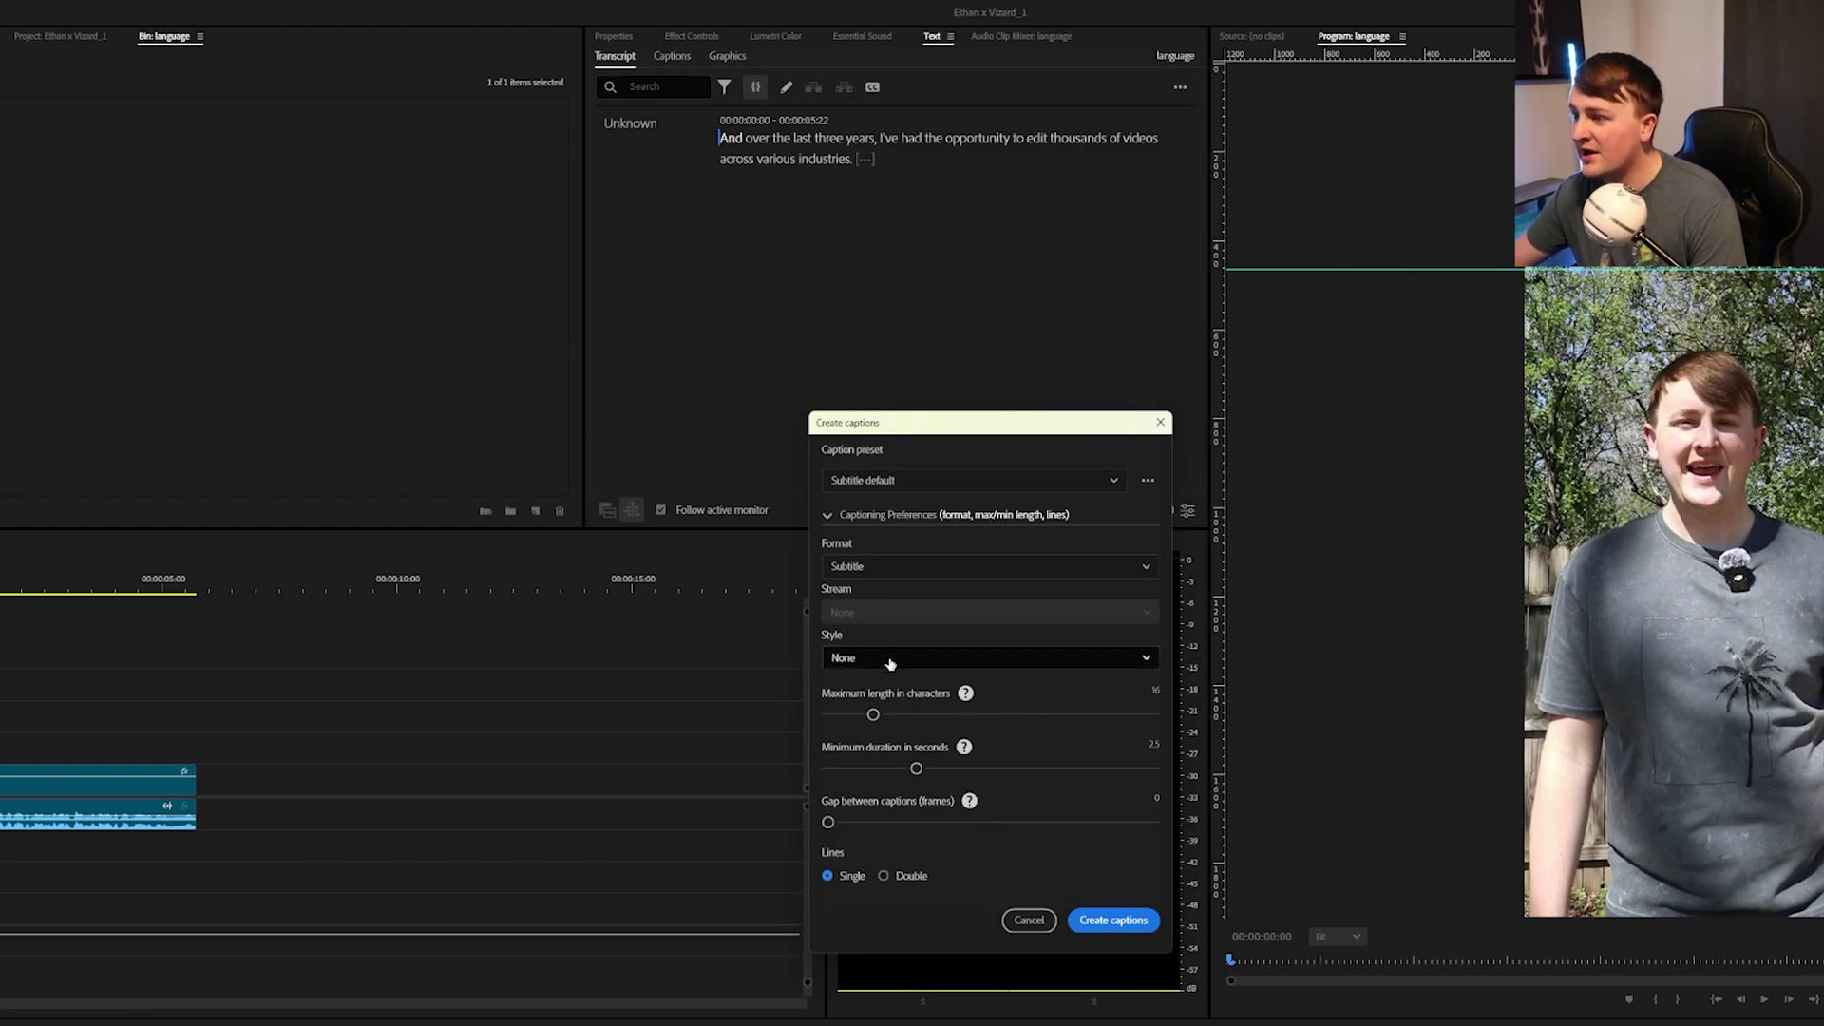
pyautogui.click(1120, 922)
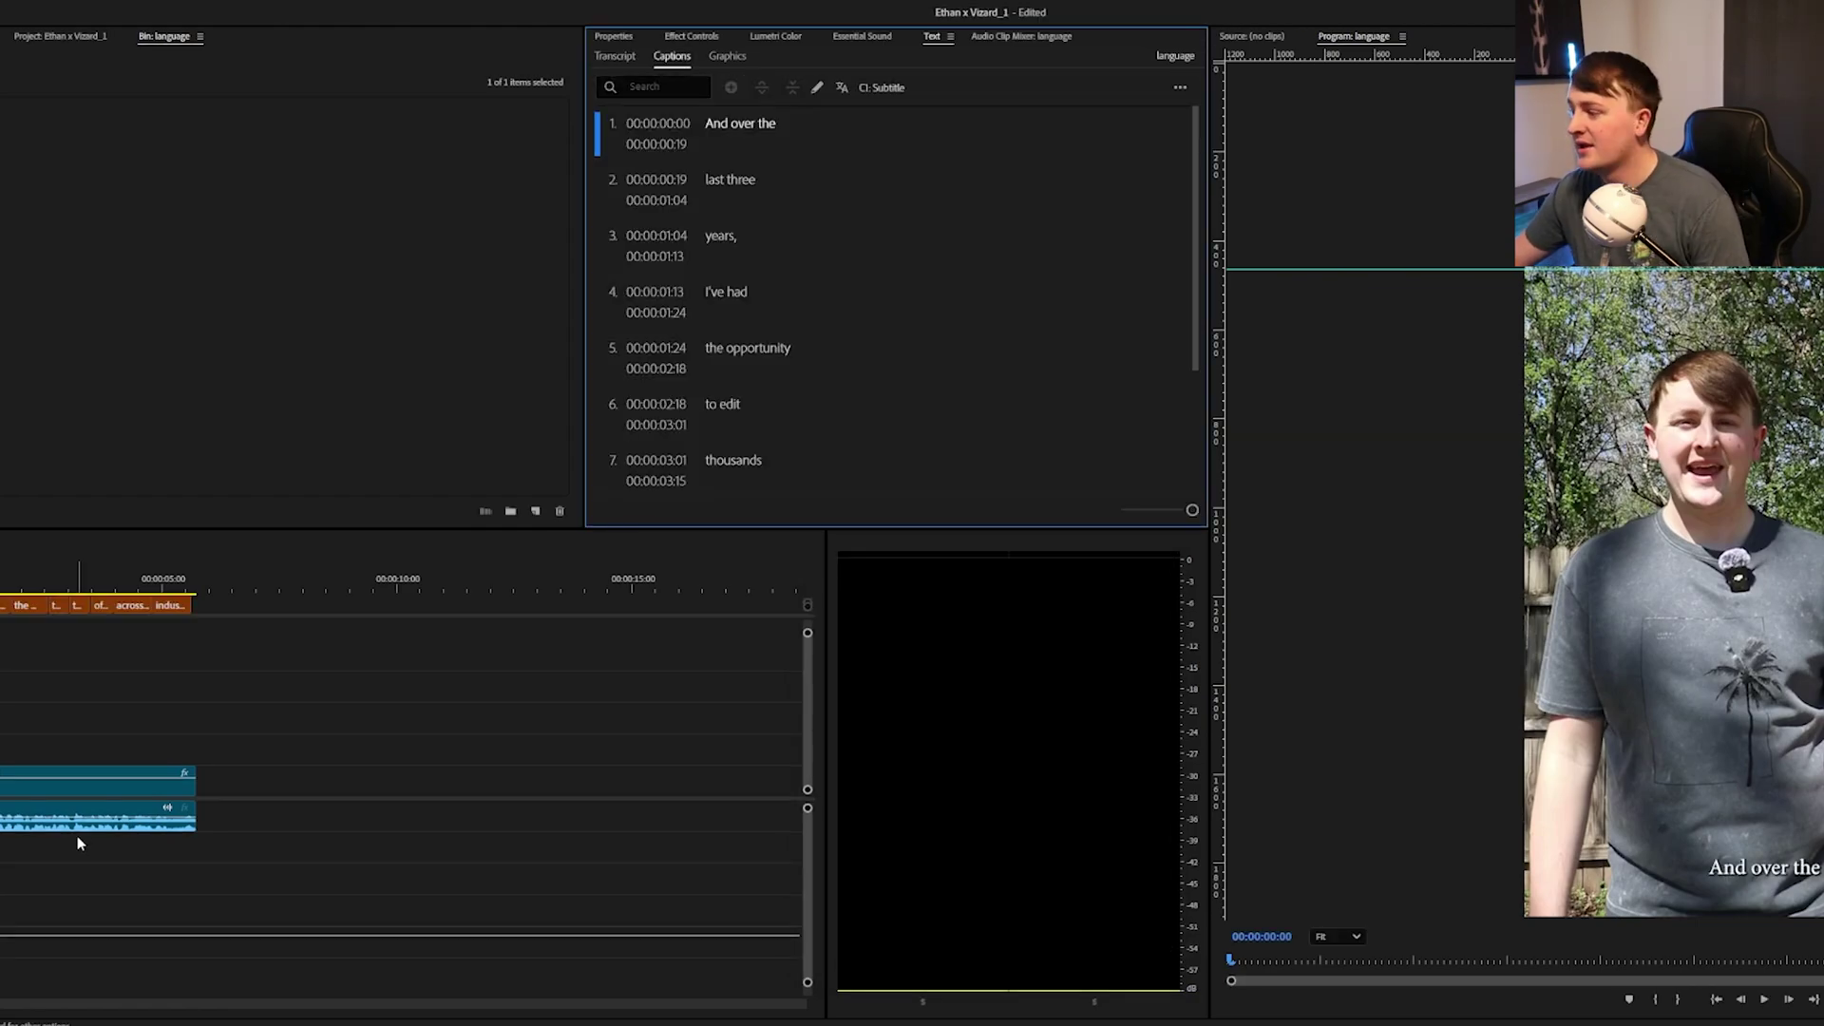
# - Select the new caption clips and check the Transcript, Graphics and Captions views
pyautogui.moveTo(300, 682); pyautogui.dragTo(2, 596)
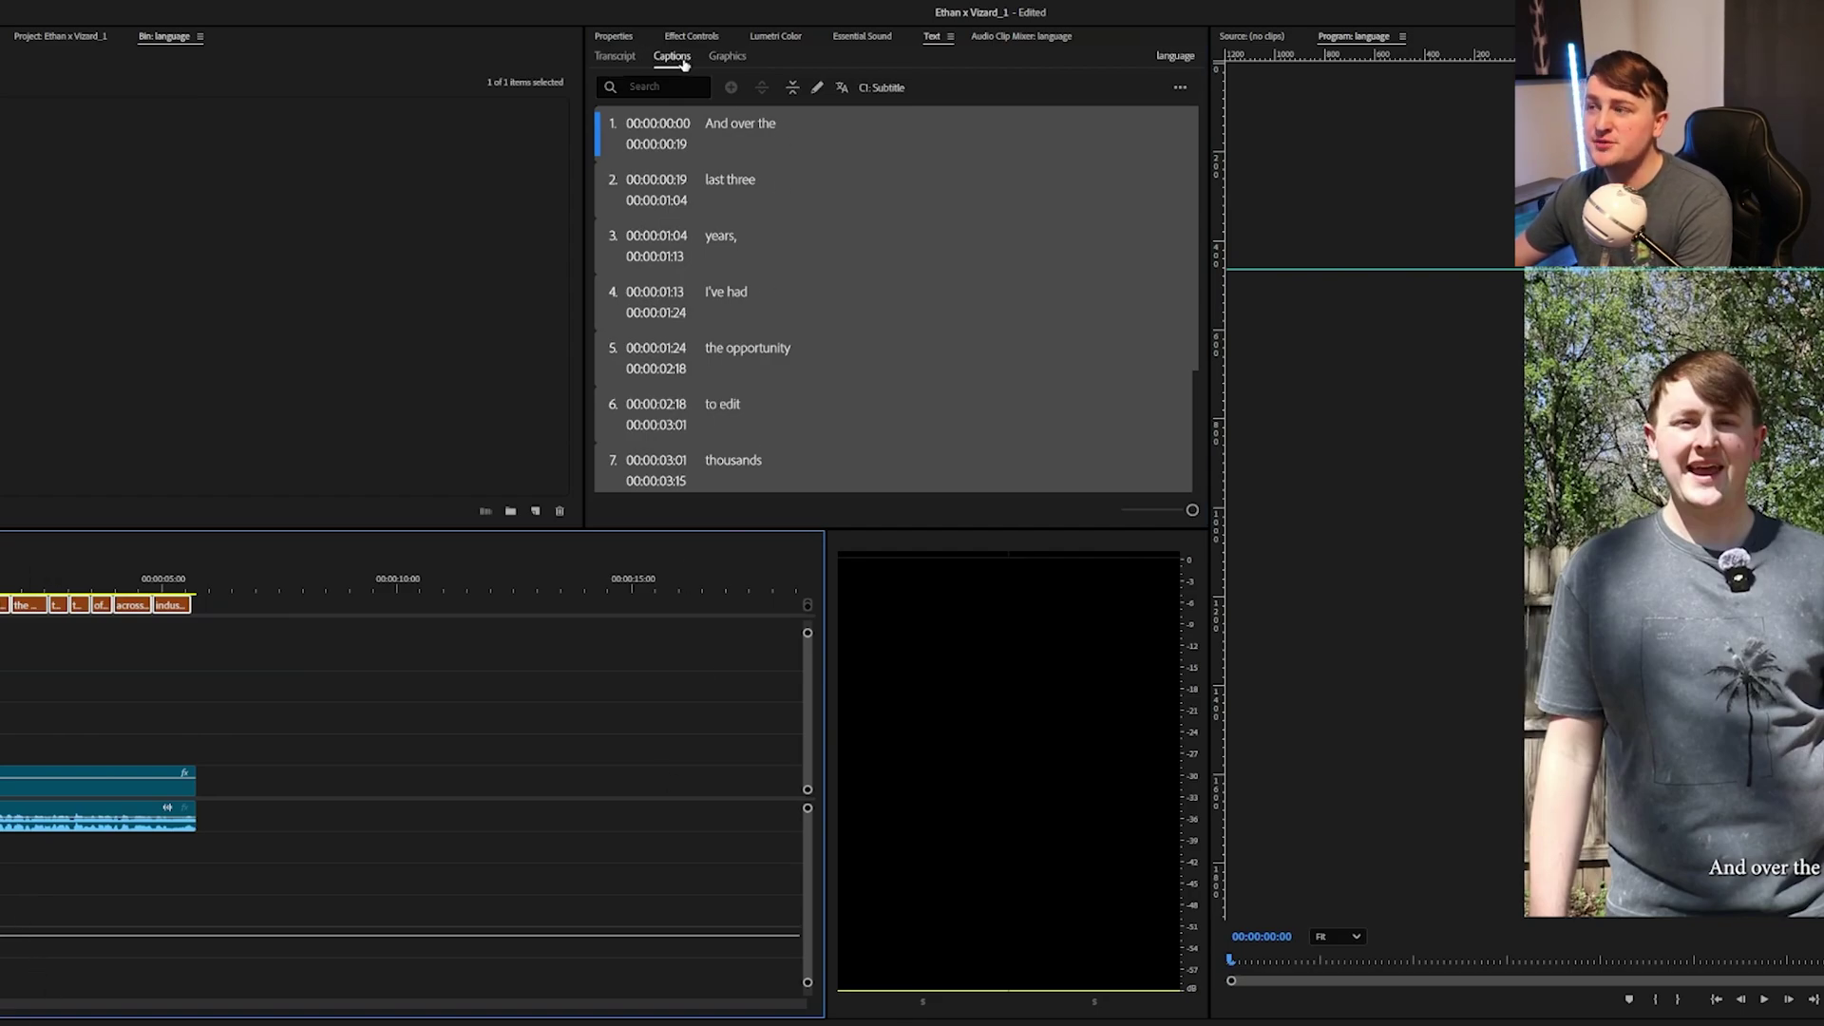
pyautogui.click(616, 57)
pyautogui.click(739, 57)
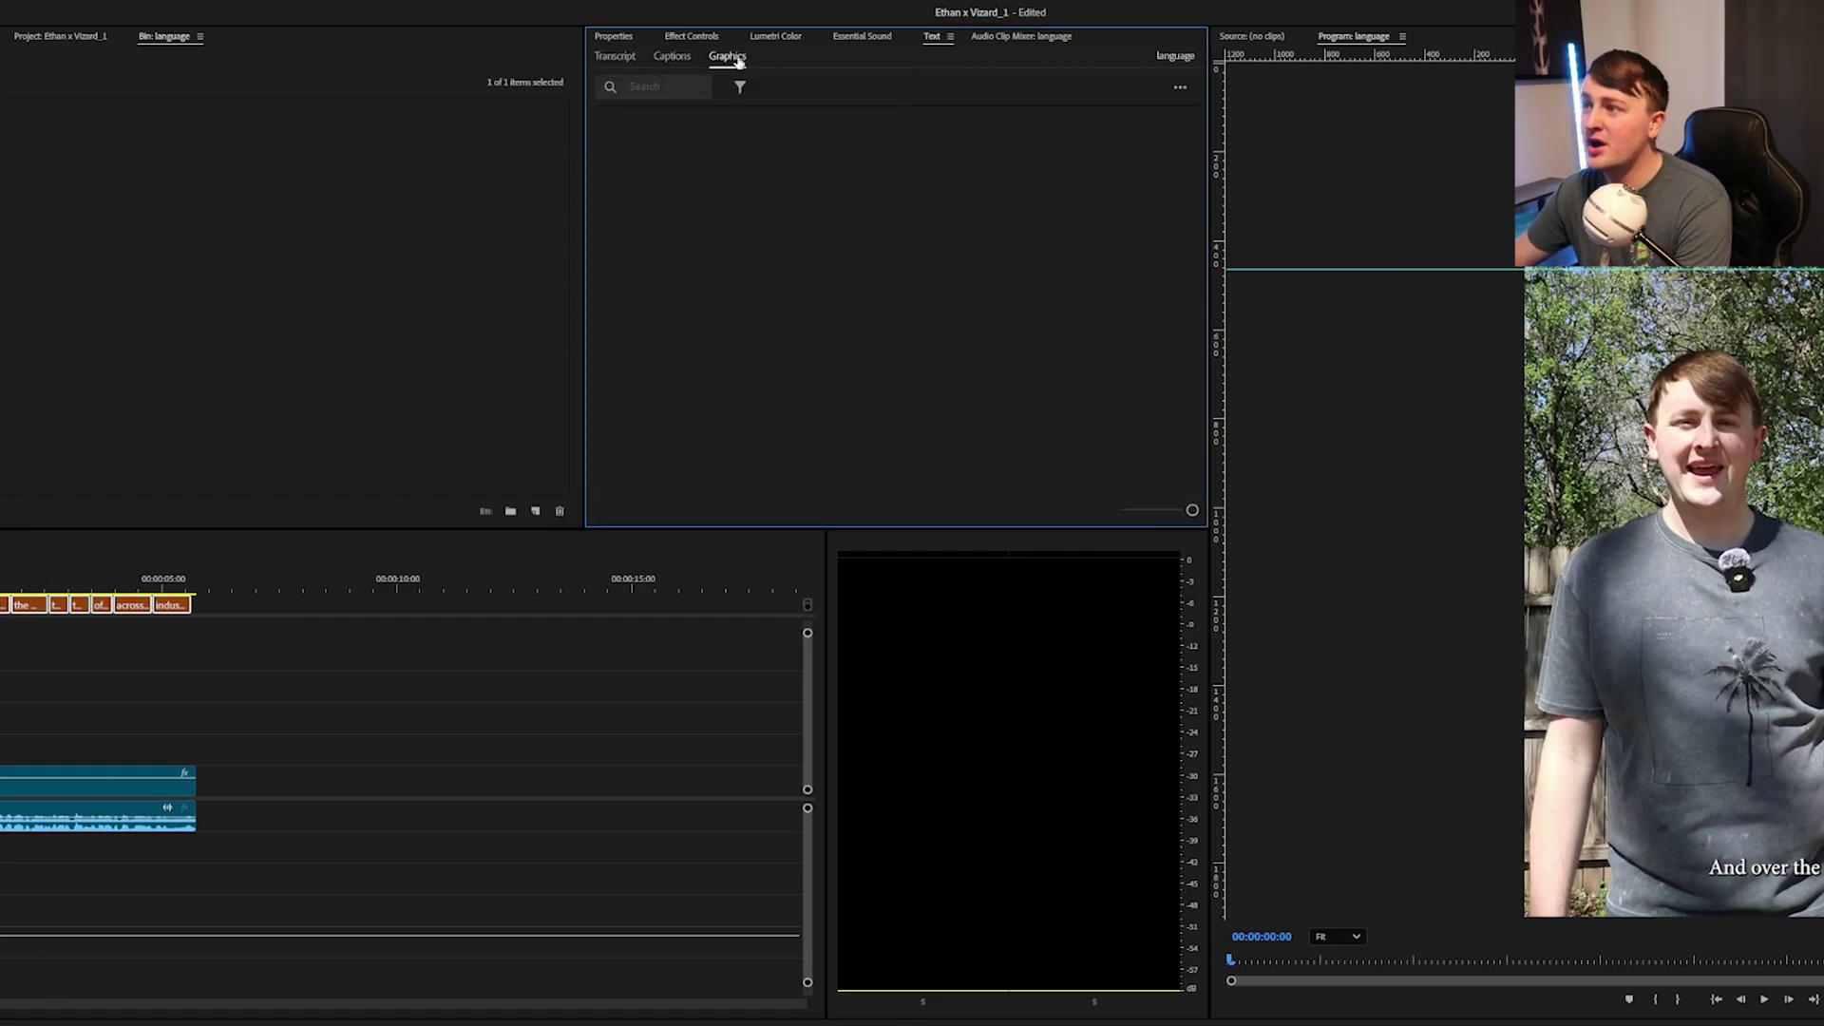
pyautogui.click(680, 61)
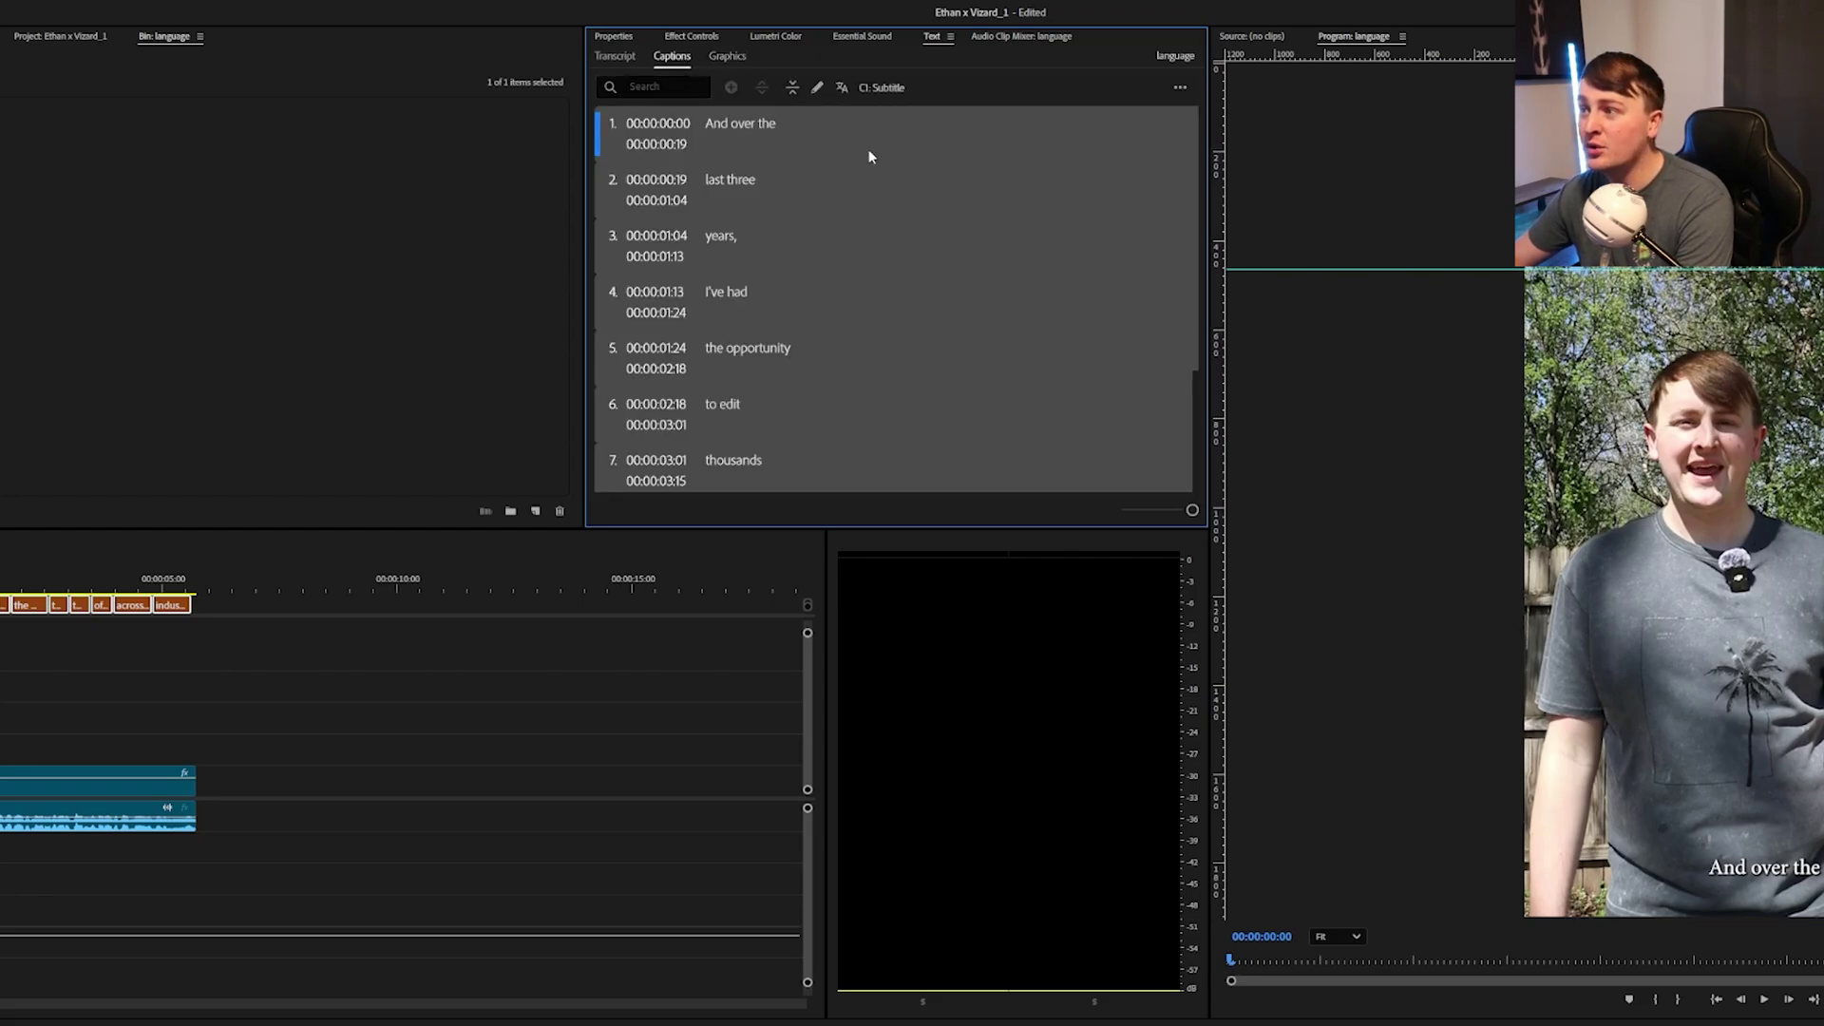
# - Choose Spanish (ES) as the target language for translating the captions
pyautogui.click(842, 89)
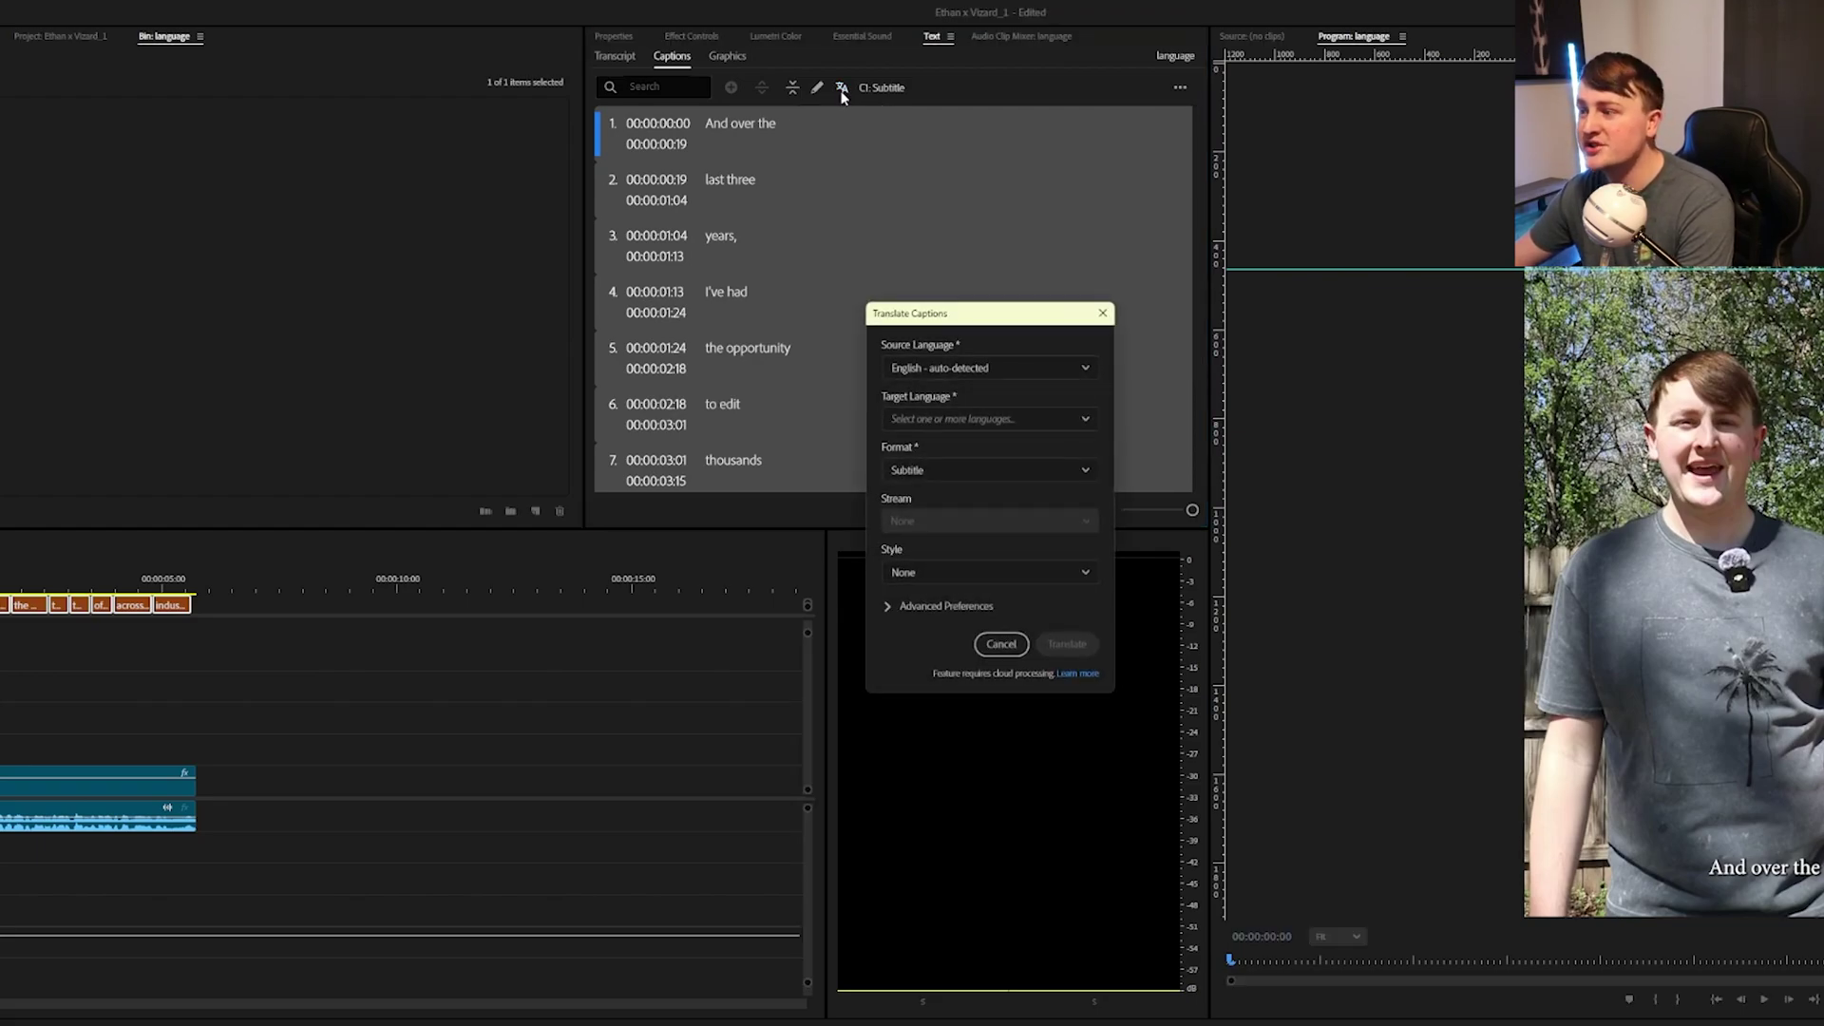
pyautogui.click(910, 419)
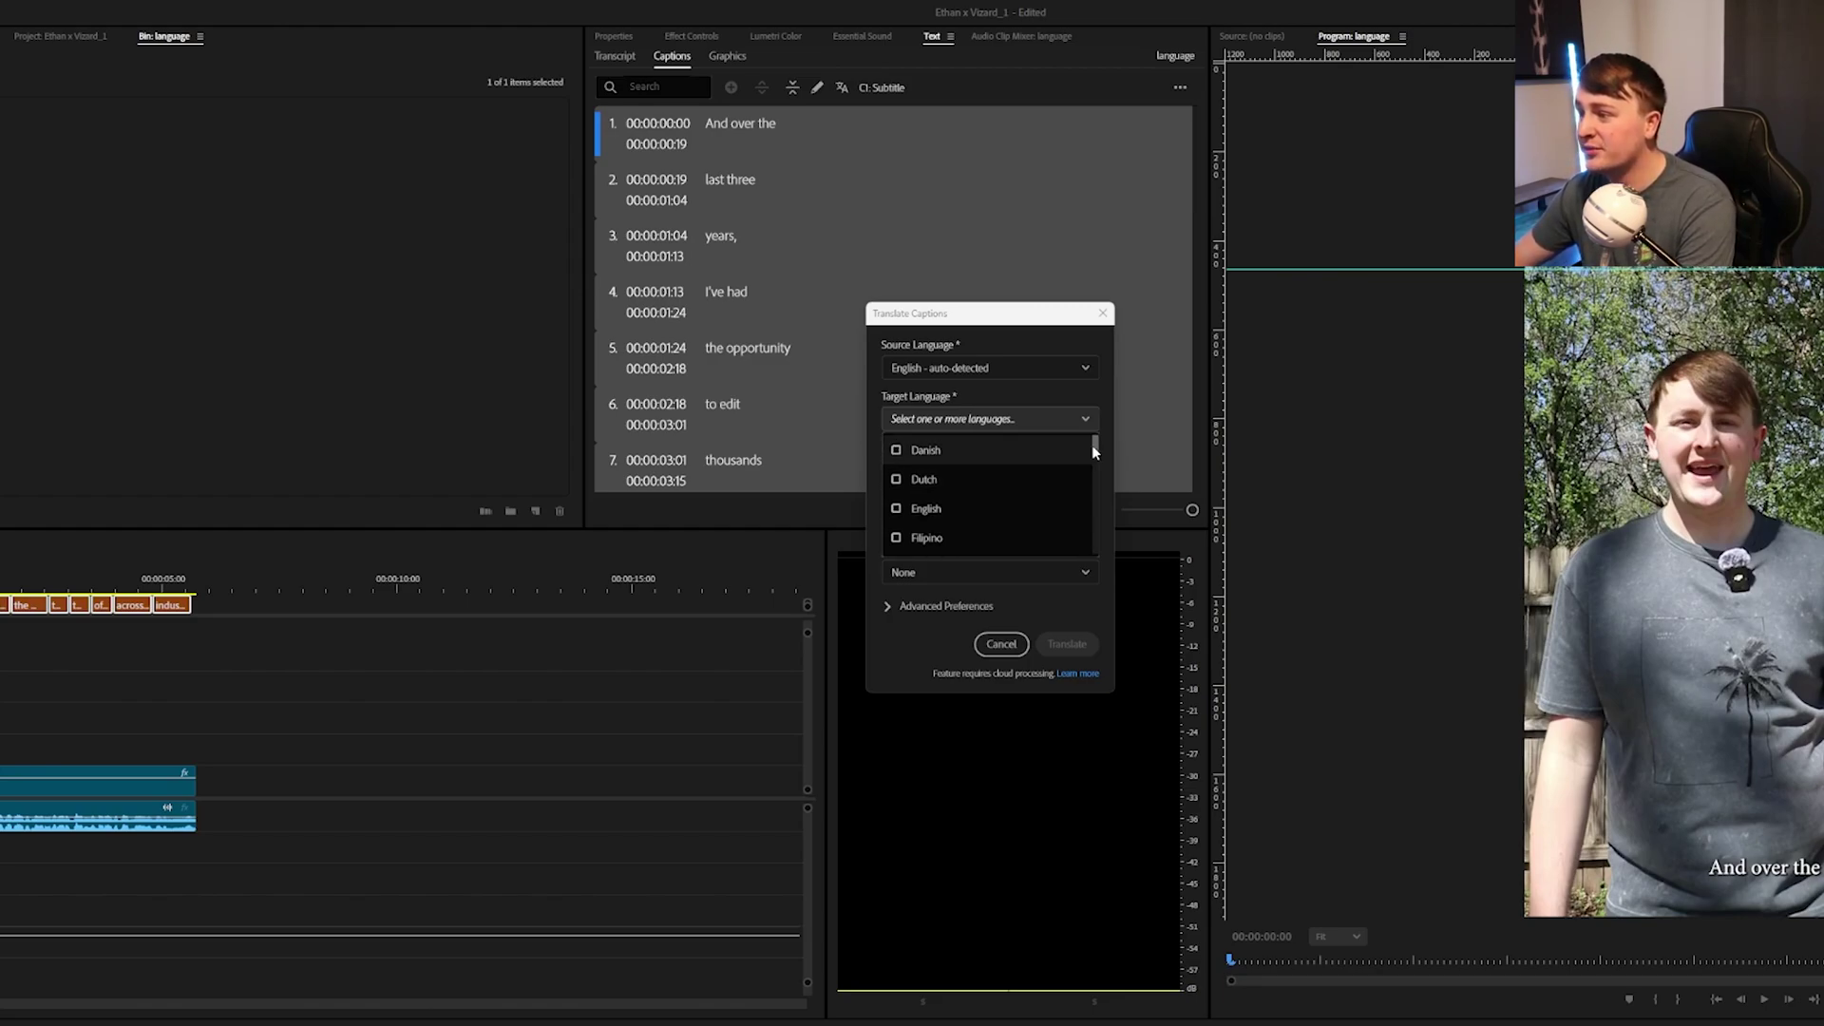
pyautogui.moveTo(1091, 445); pyautogui.dragTo(1093, 522)
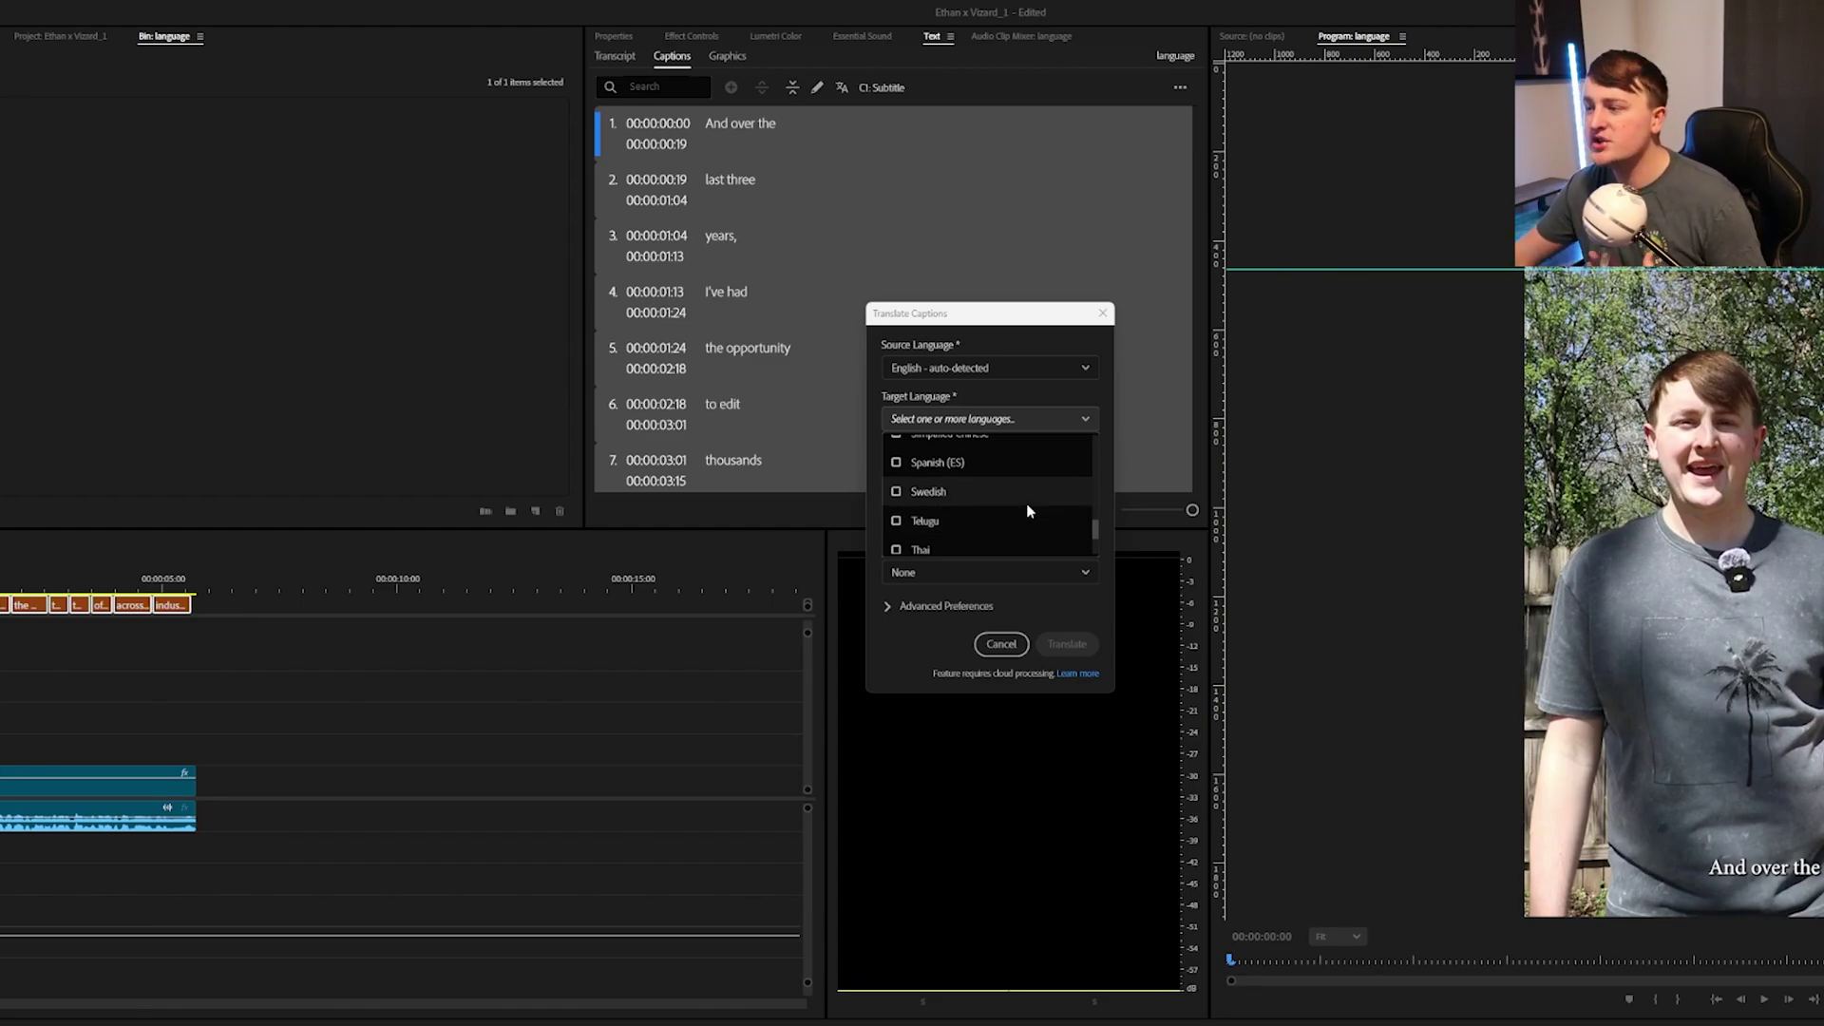
pyautogui.click(898, 470)
pyautogui.click(915, 642)
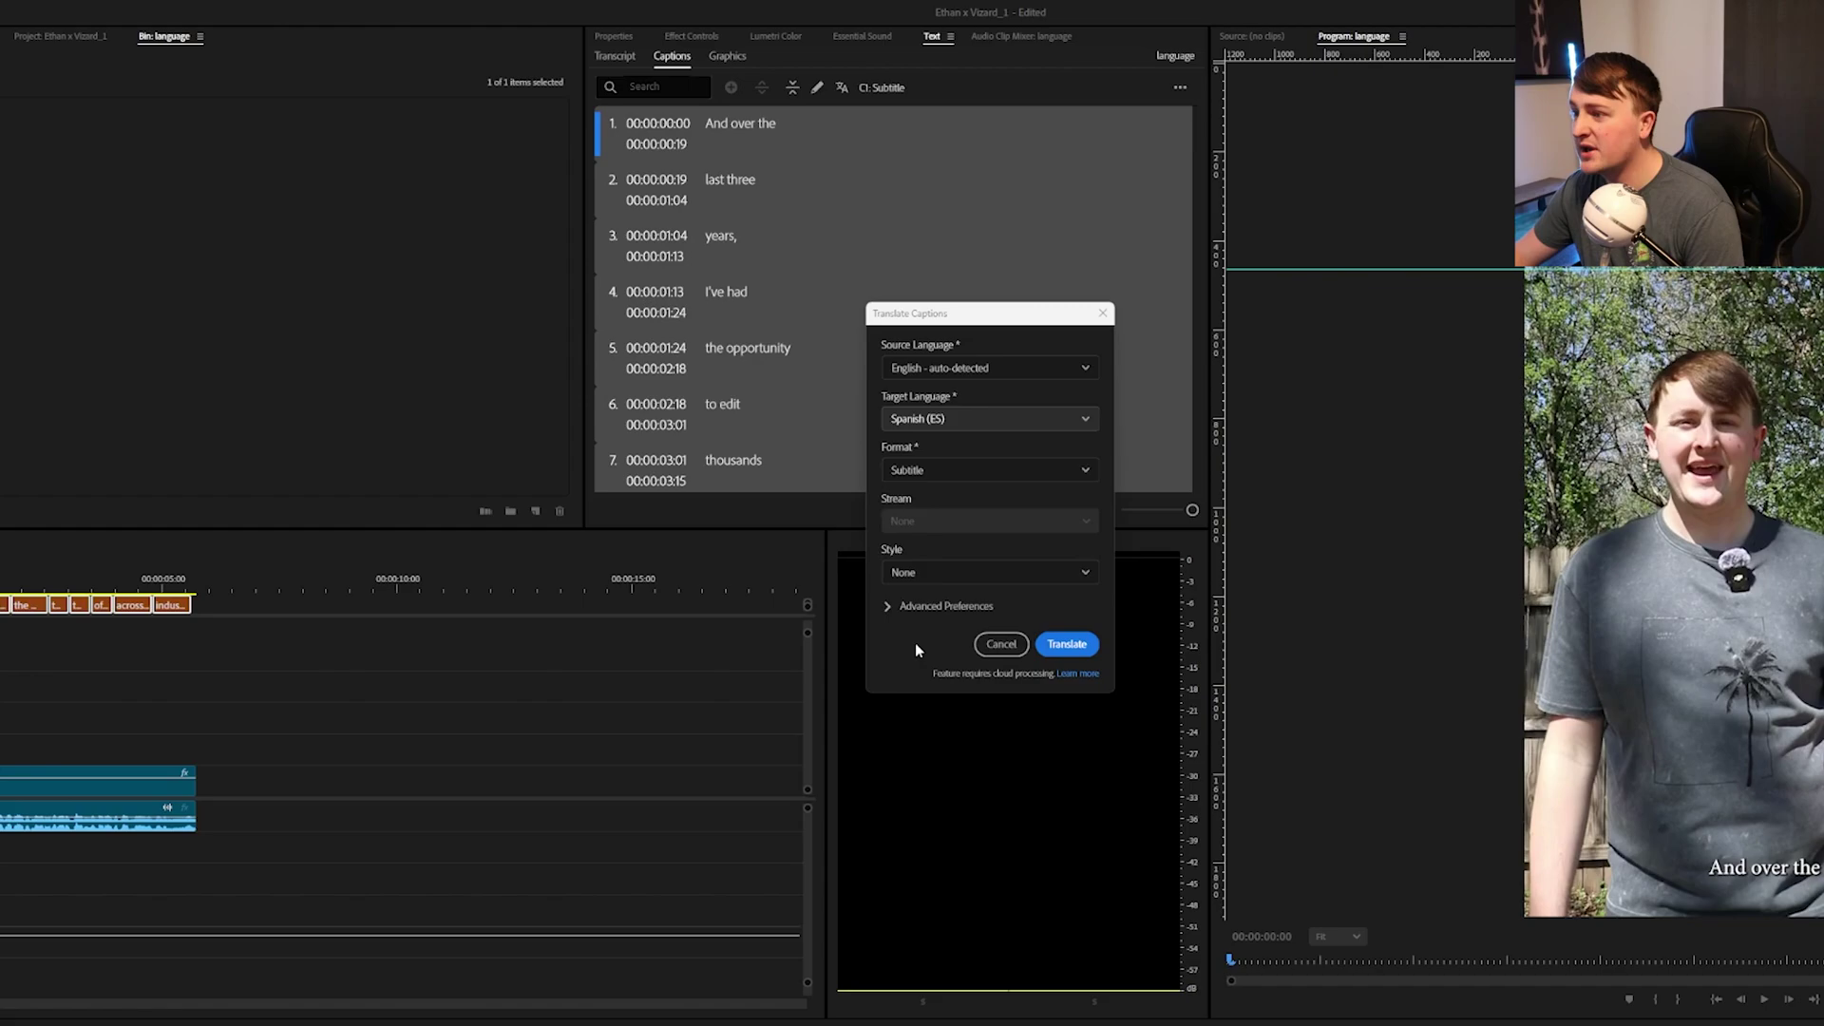
# - Keep style None, shorten the maximum length, set 2.4-second minimum duration, and translate
pyautogui.click(910, 574)
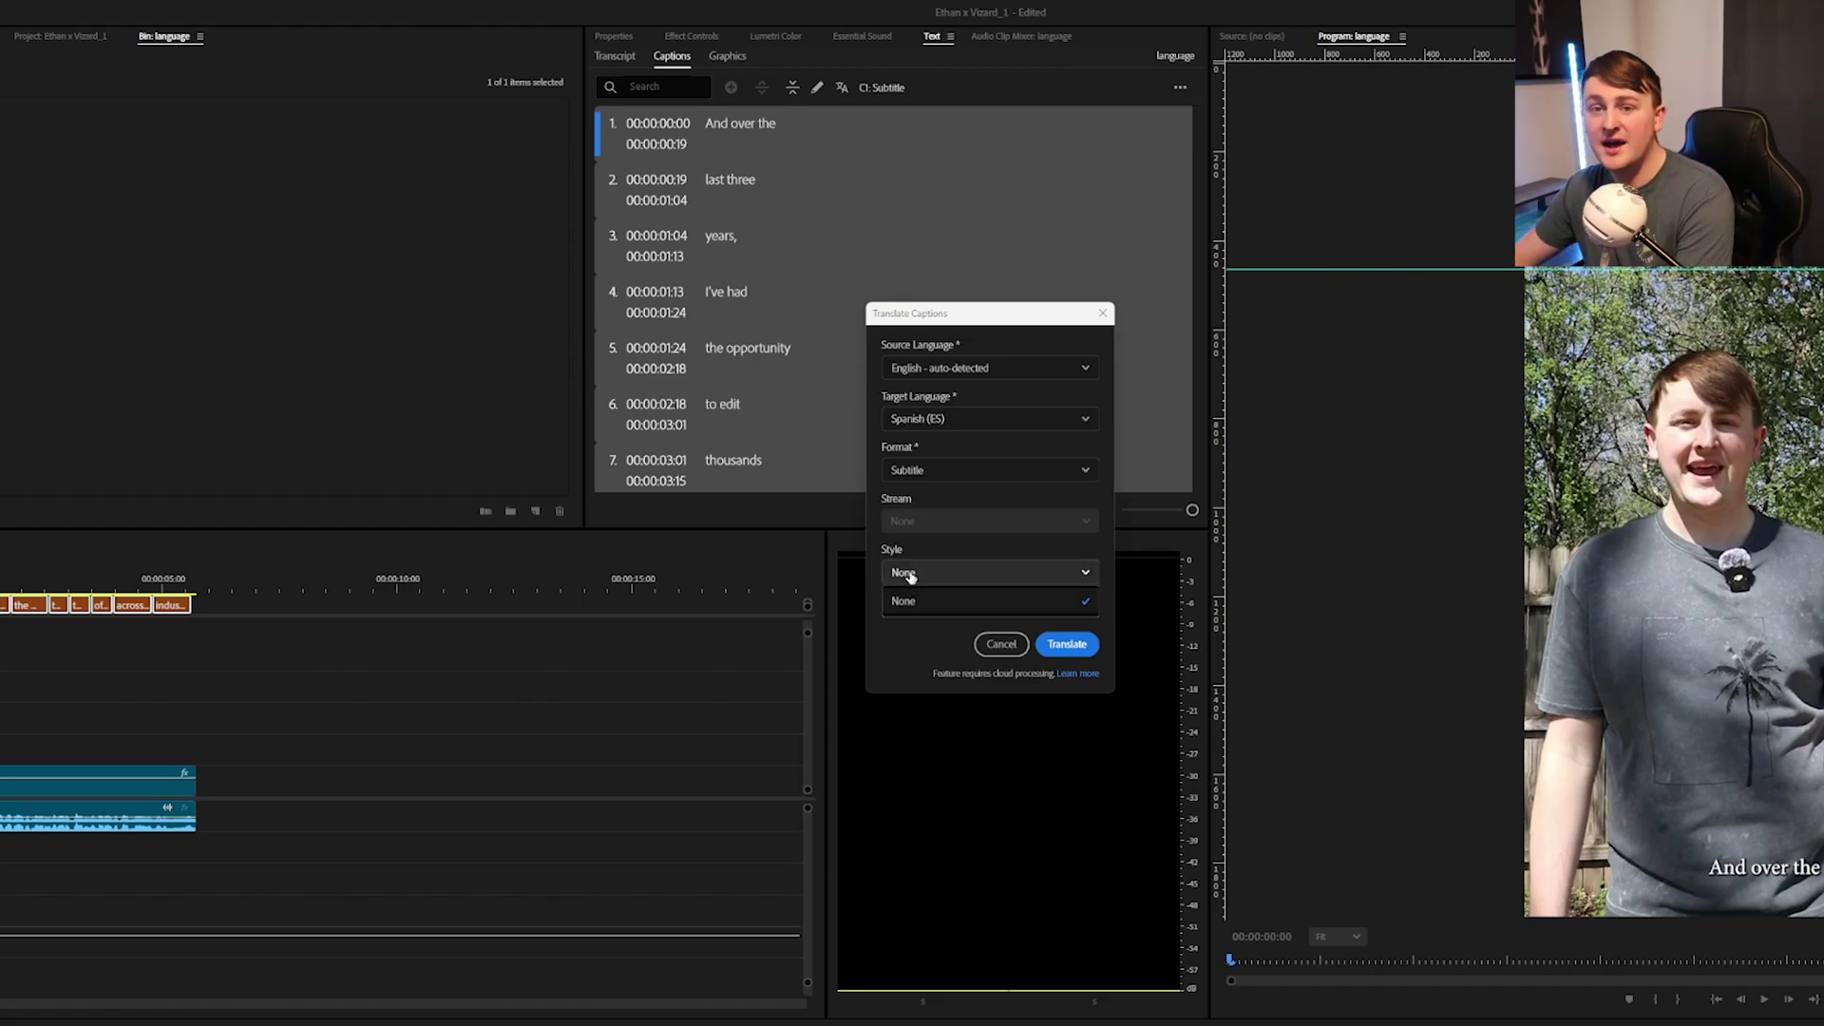
pyautogui.click(910, 575)
pyautogui.click(910, 607)
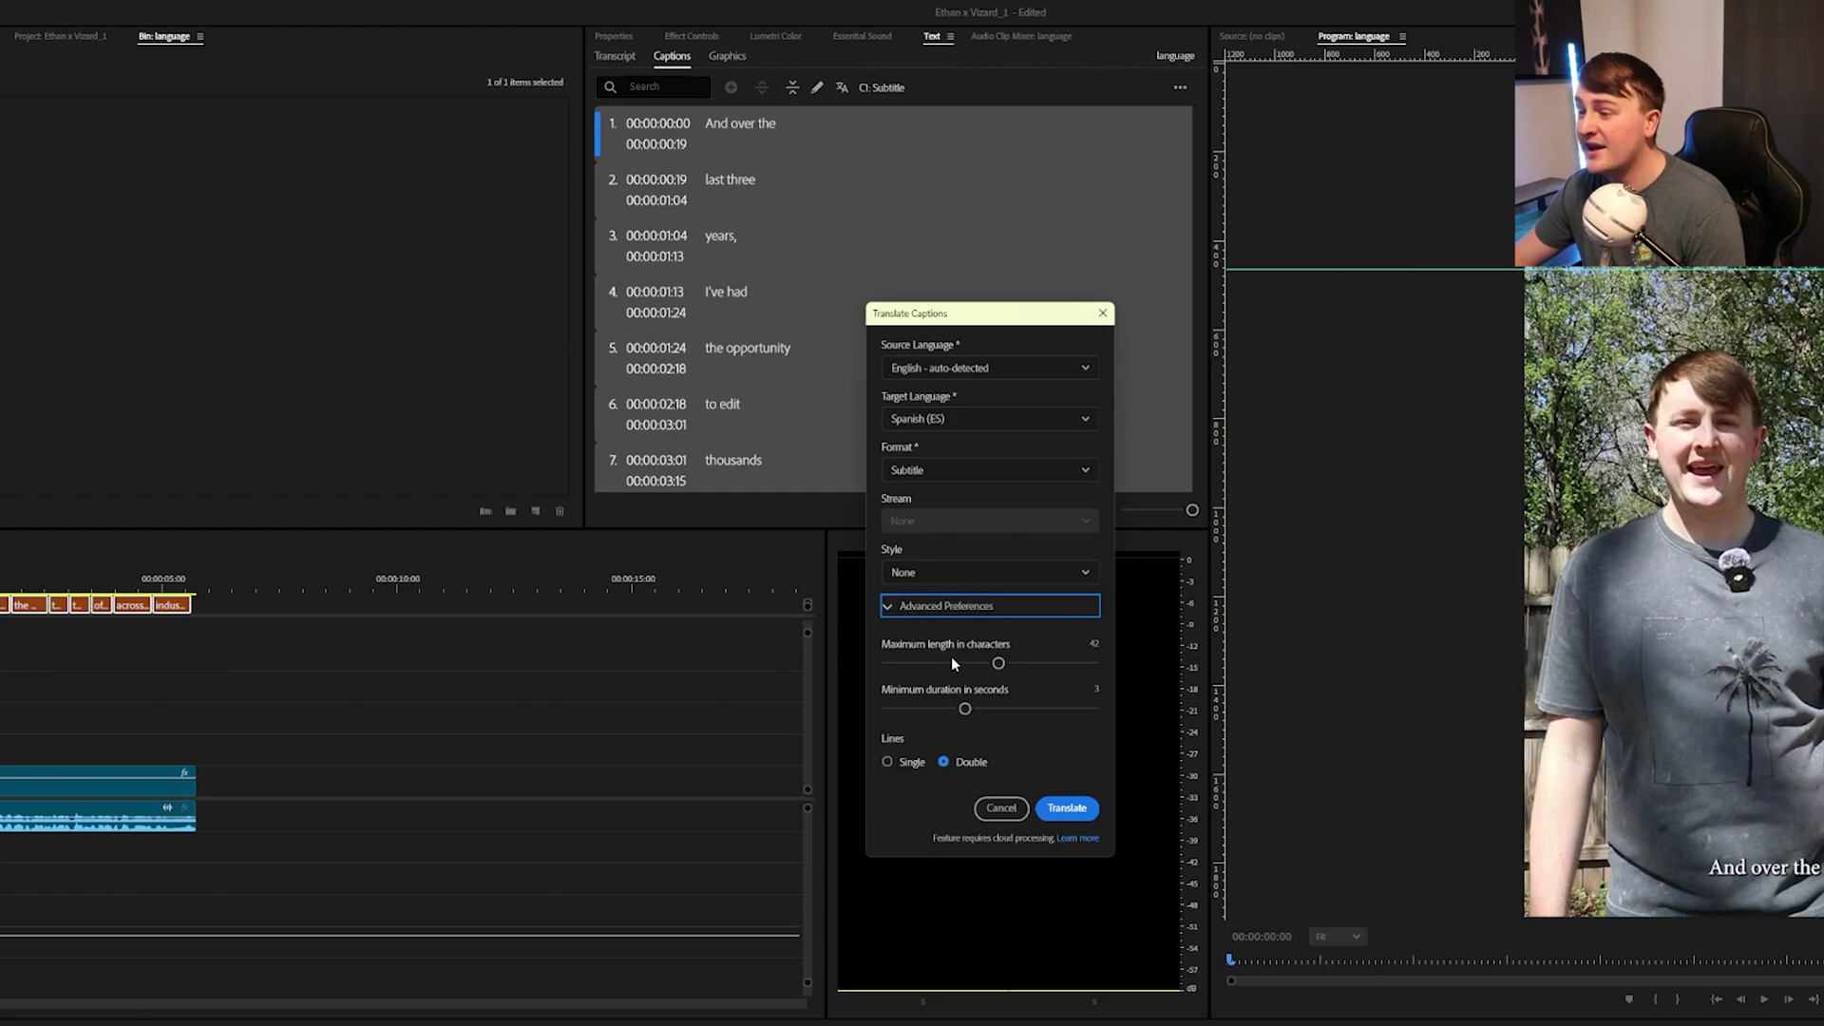
pyautogui.moveTo(997, 663); pyautogui.dragTo(918, 662)
pyautogui.click(941, 709)
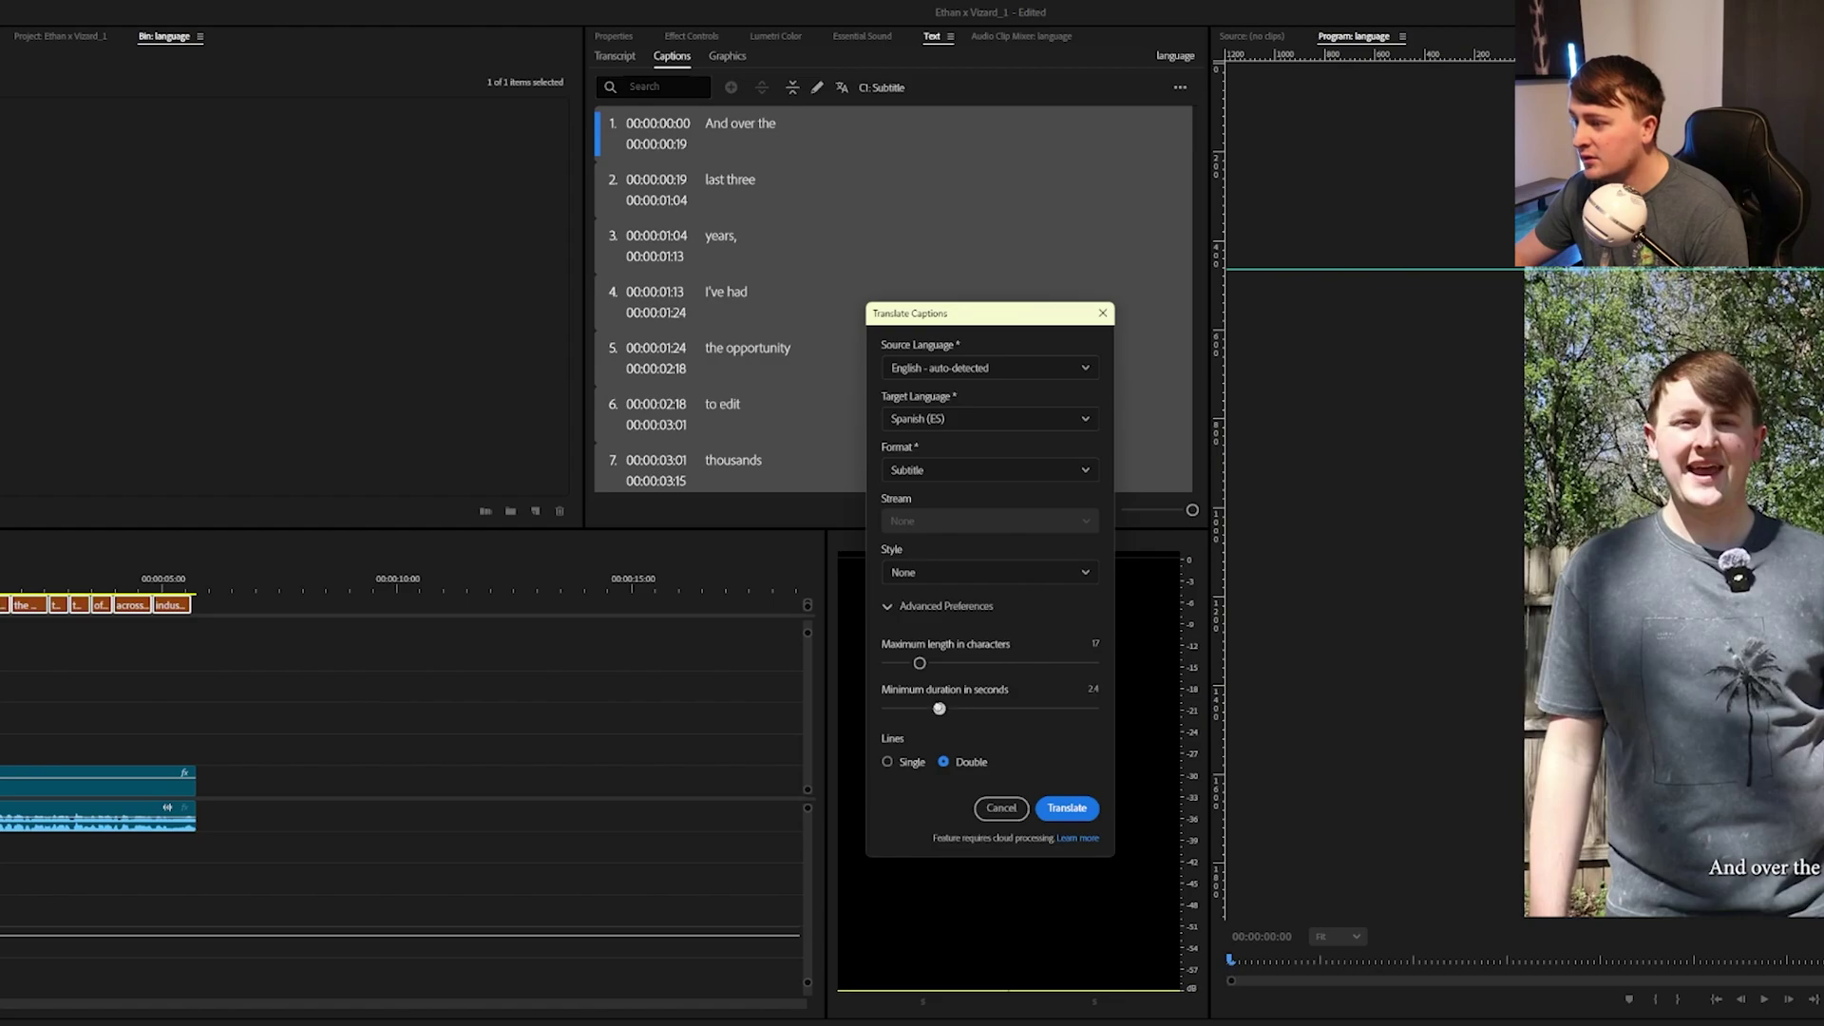
pyautogui.click(1088, 808)
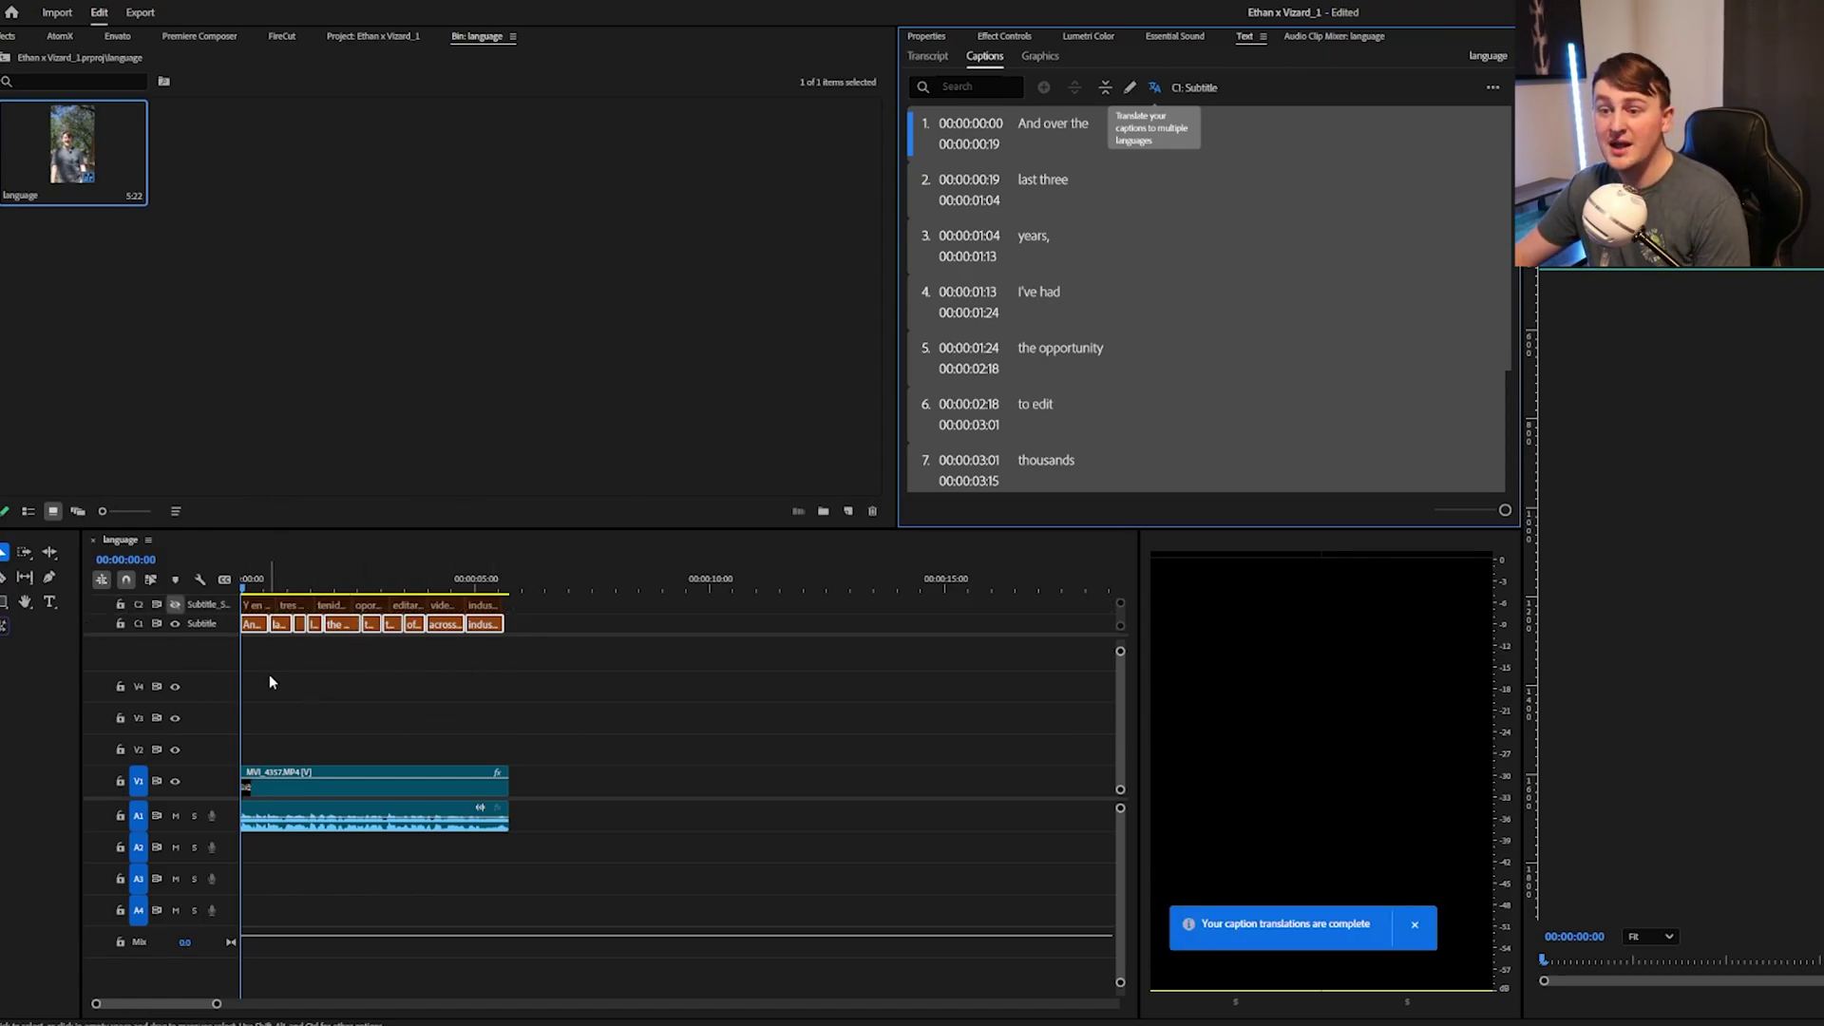
# - Hide the English C1 caption track and scrub through the Spanish captions, returning to the start
pyautogui.click(176, 607)
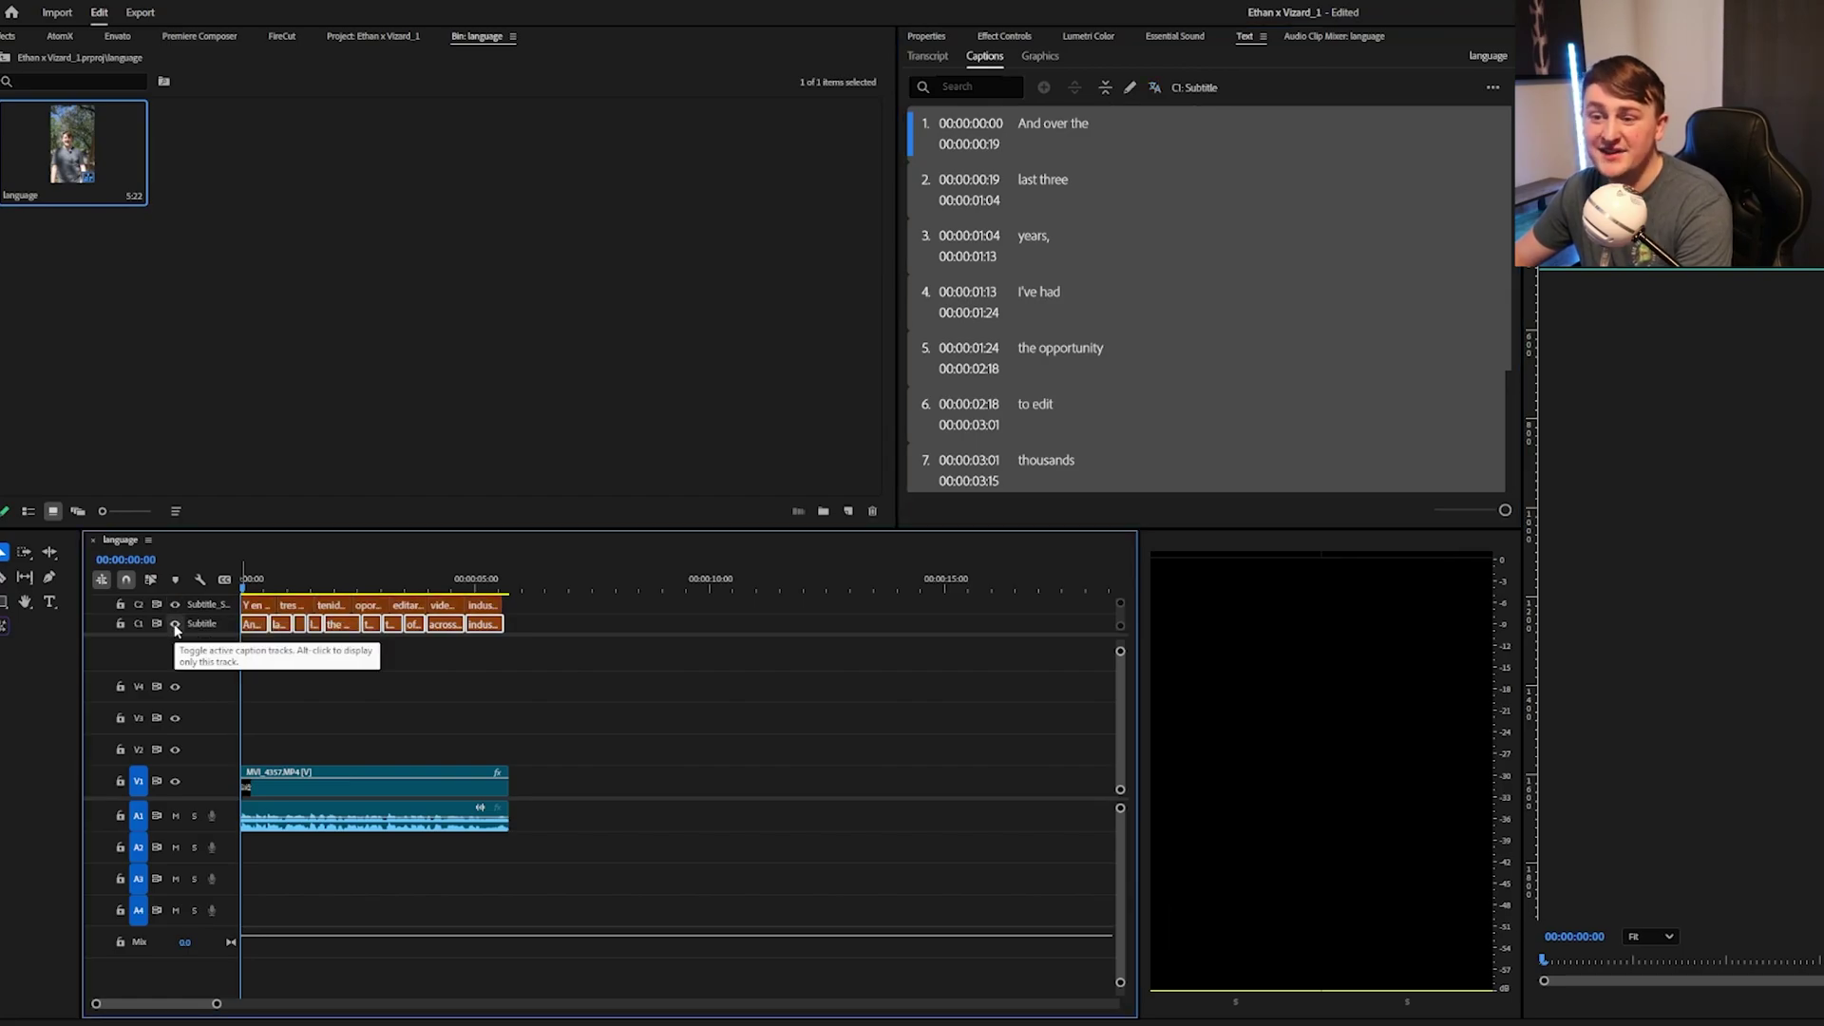
pyautogui.click(176, 624)
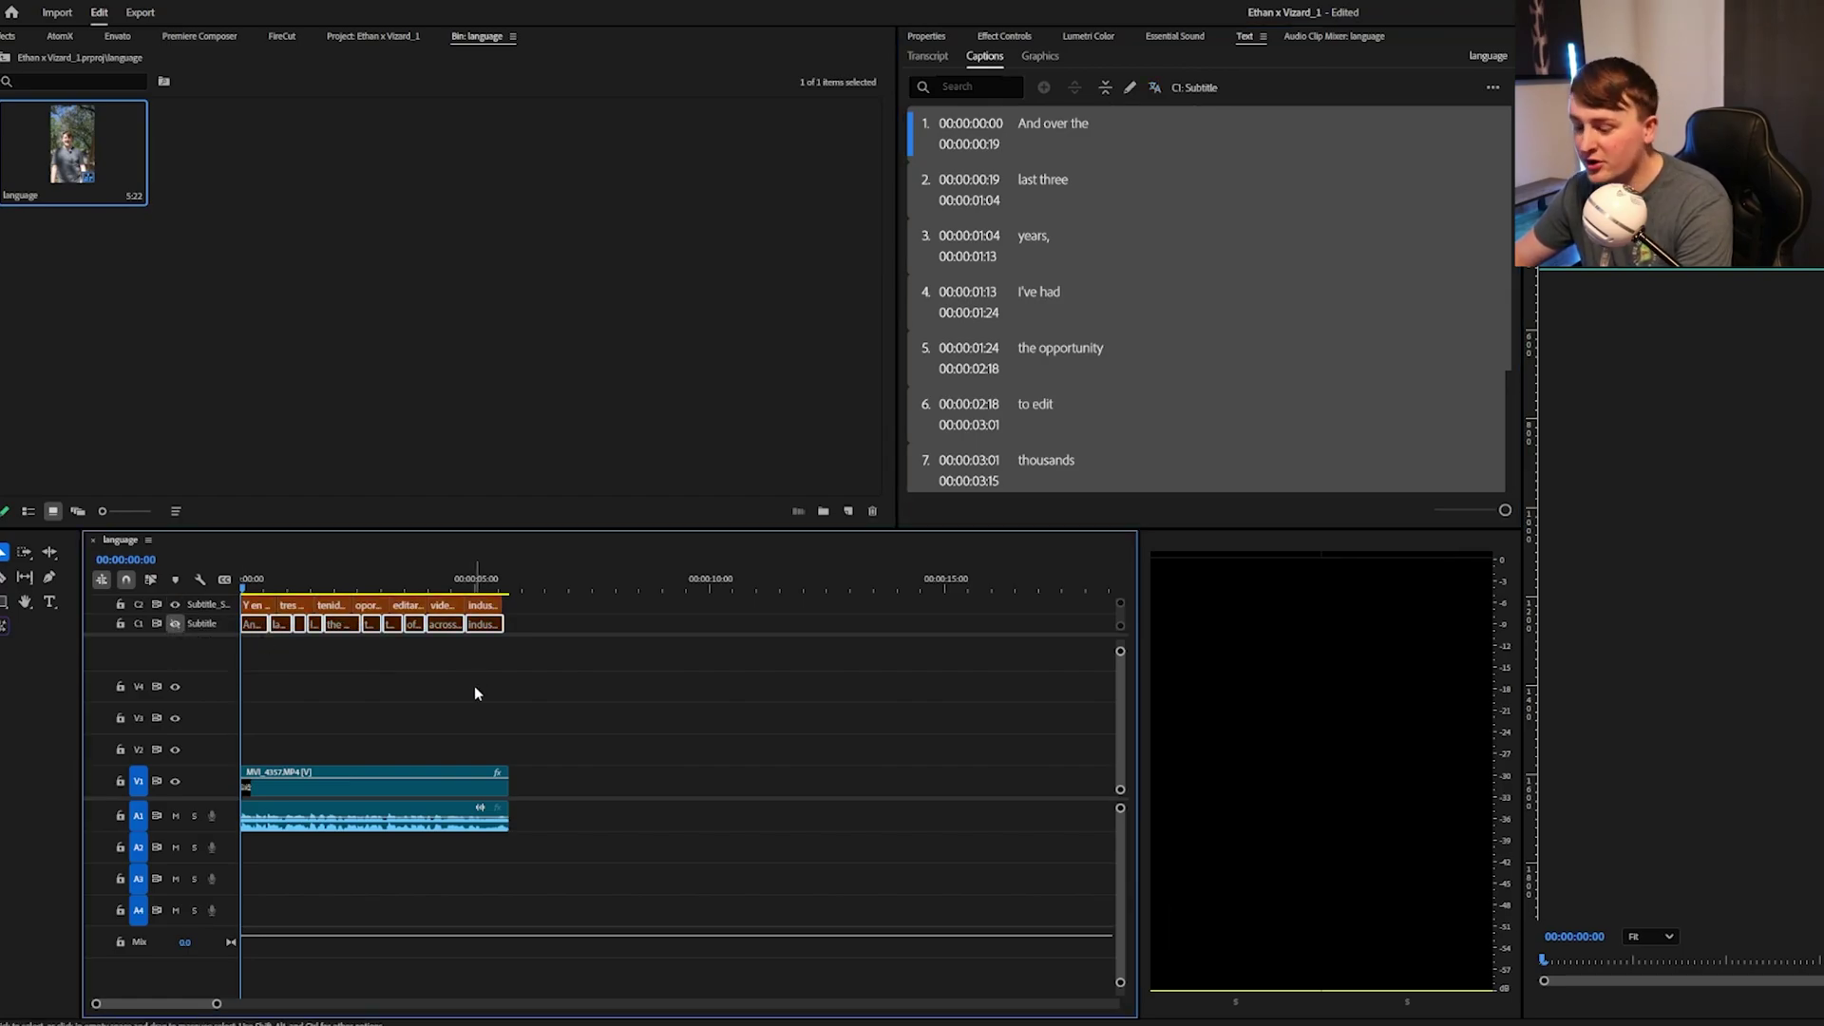
pyautogui.press('=')
pyautogui.press('=')
pyautogui.press('-')
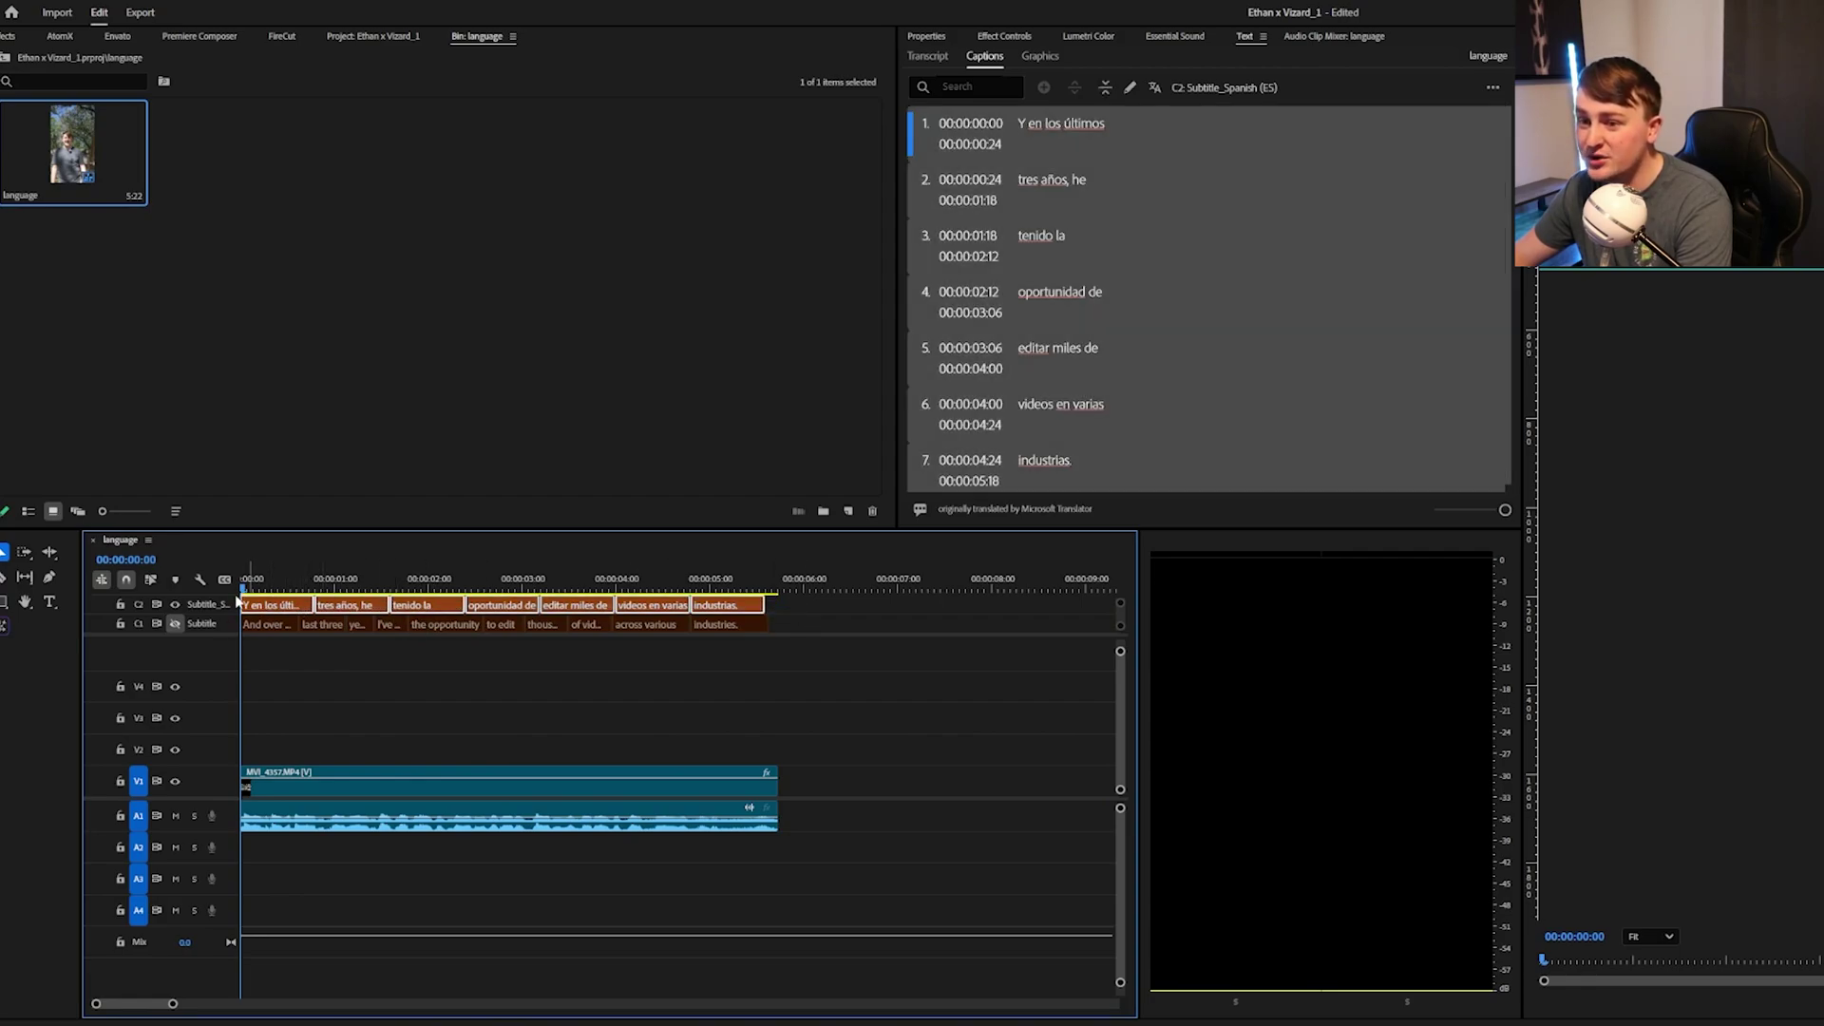
pyautogui.moveTo(297, 589); pyautogui.dragTo(735, 611)
pyautogui.press('Home')
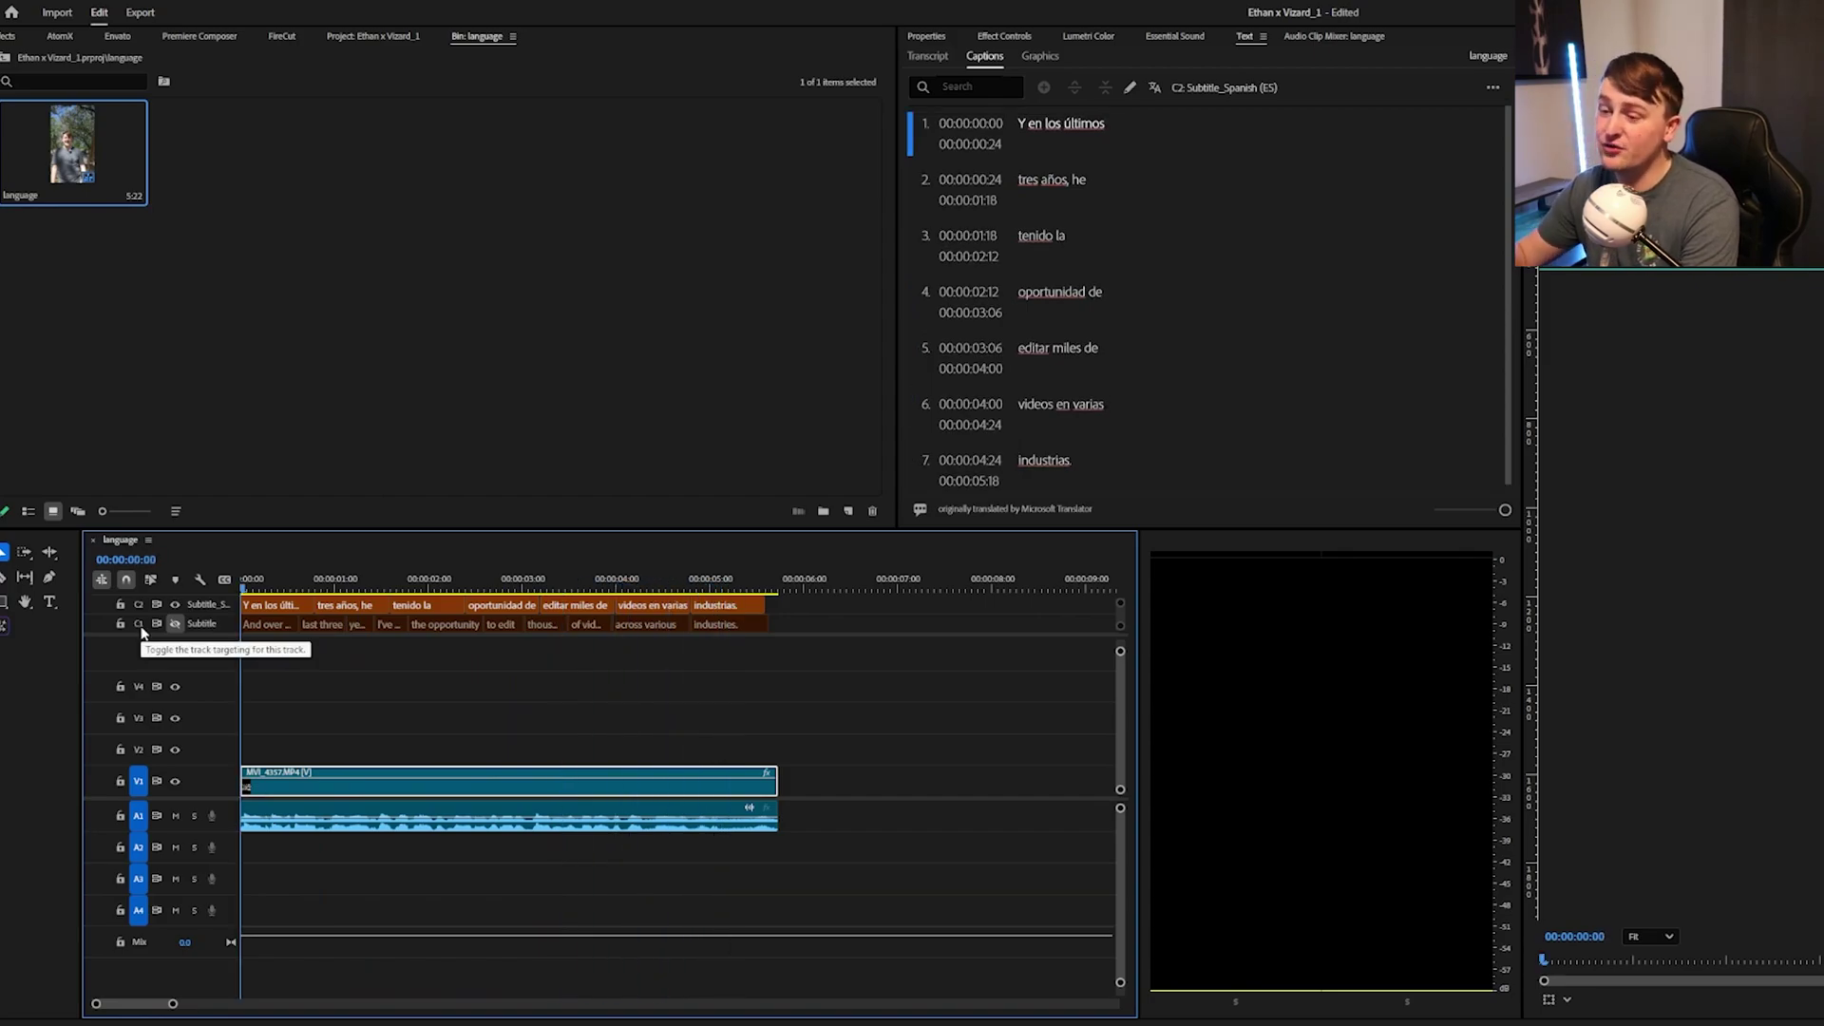
# - Bring up FireCut's Add captions feature with its audio language options
pyautogui.click(297, 37)
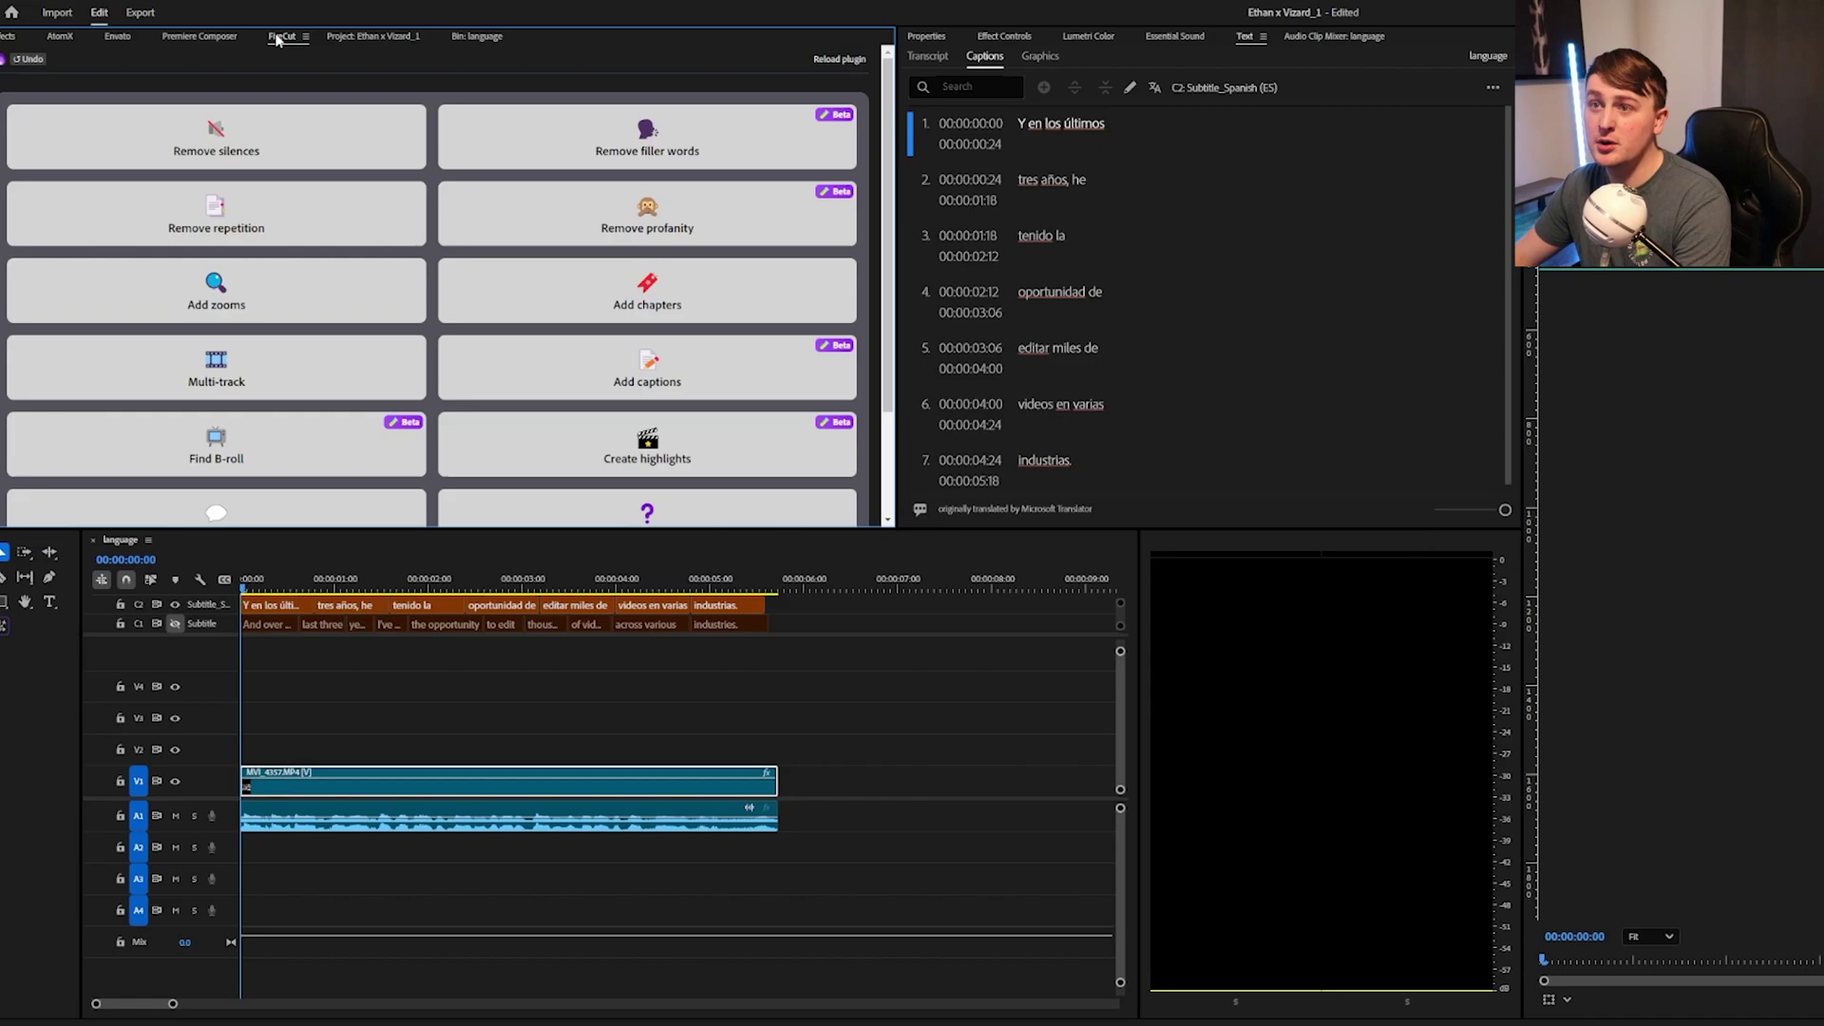
pyautogui.click(643, 377)
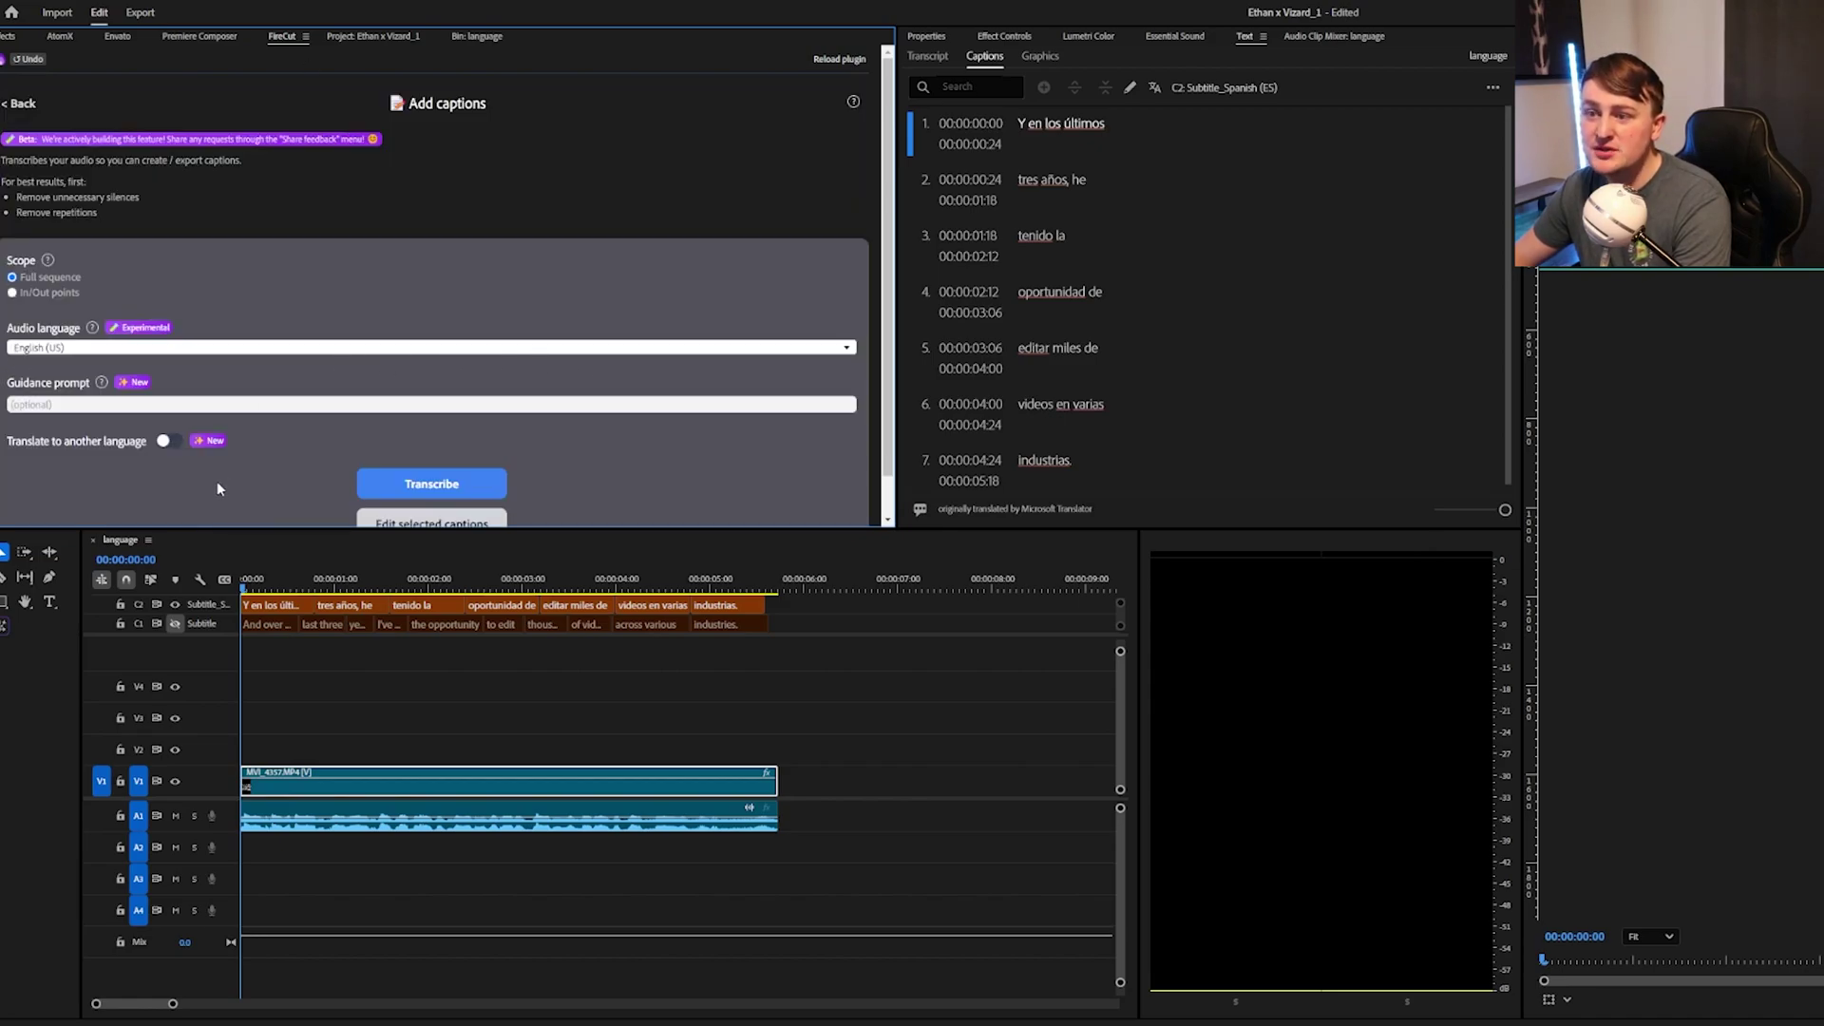
pyautogui.click(228, 347)
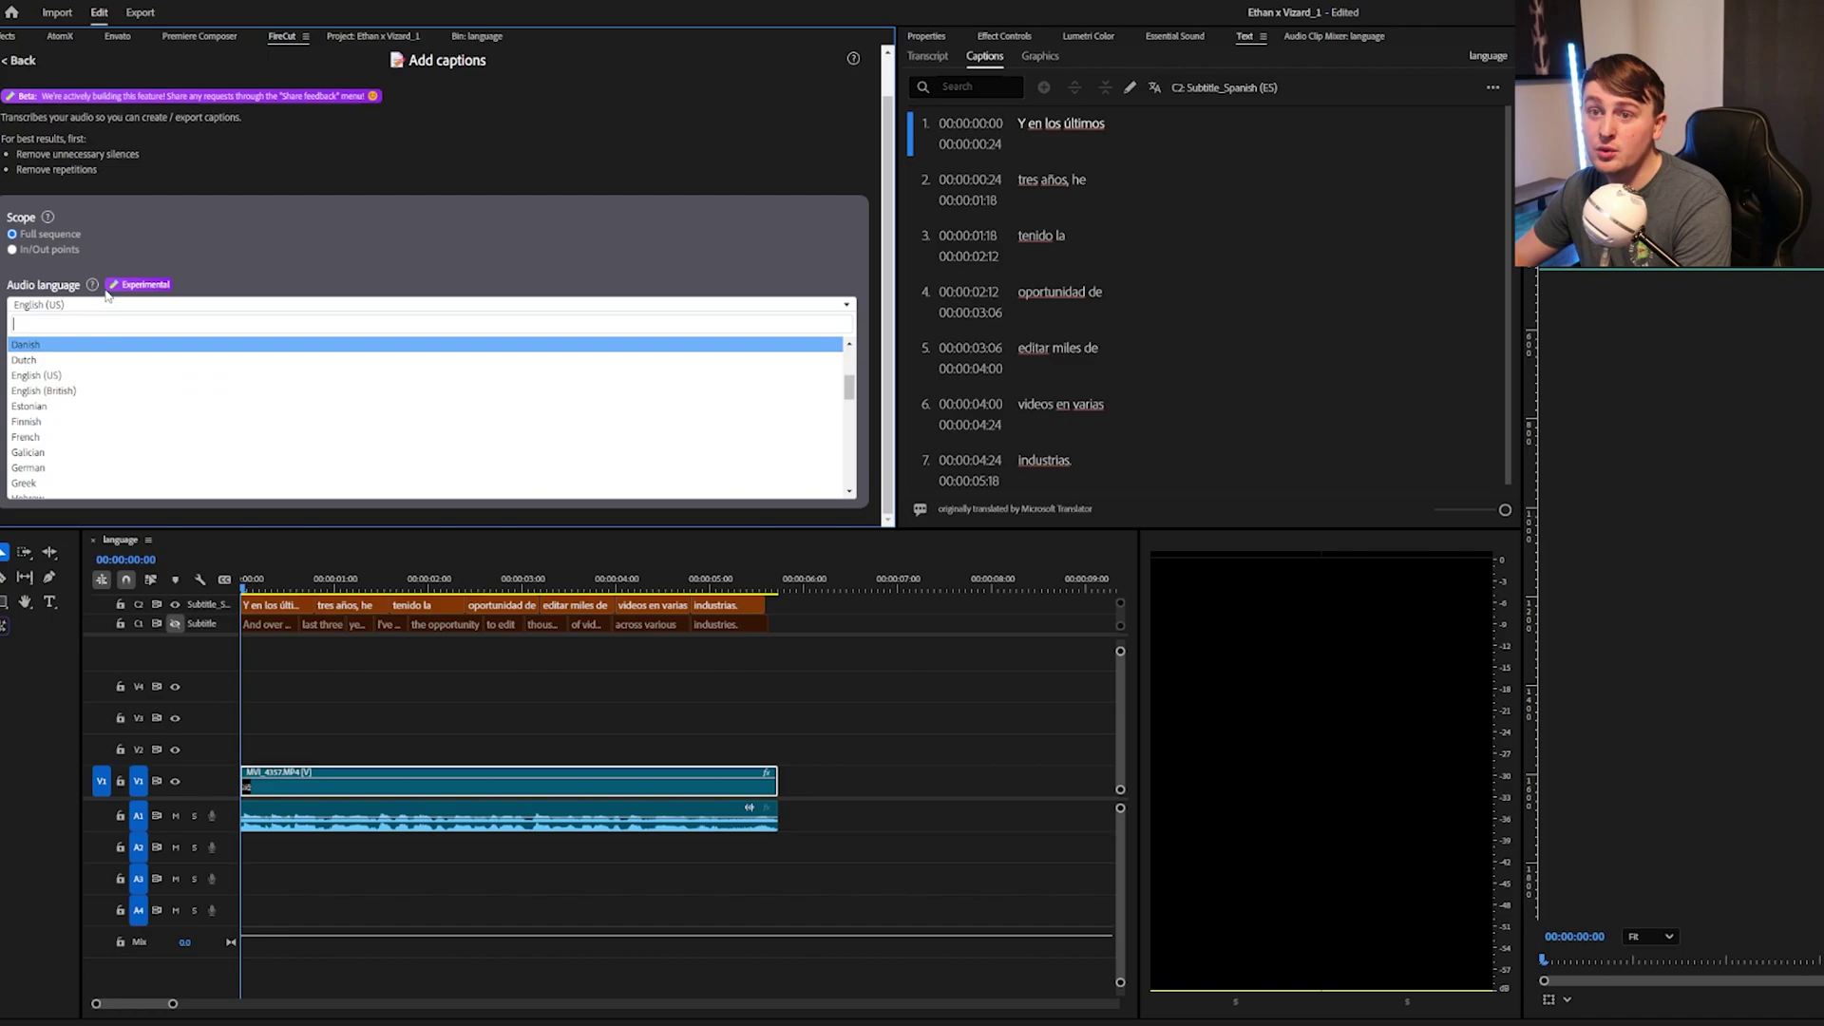
pyautogui.click(185, 278)
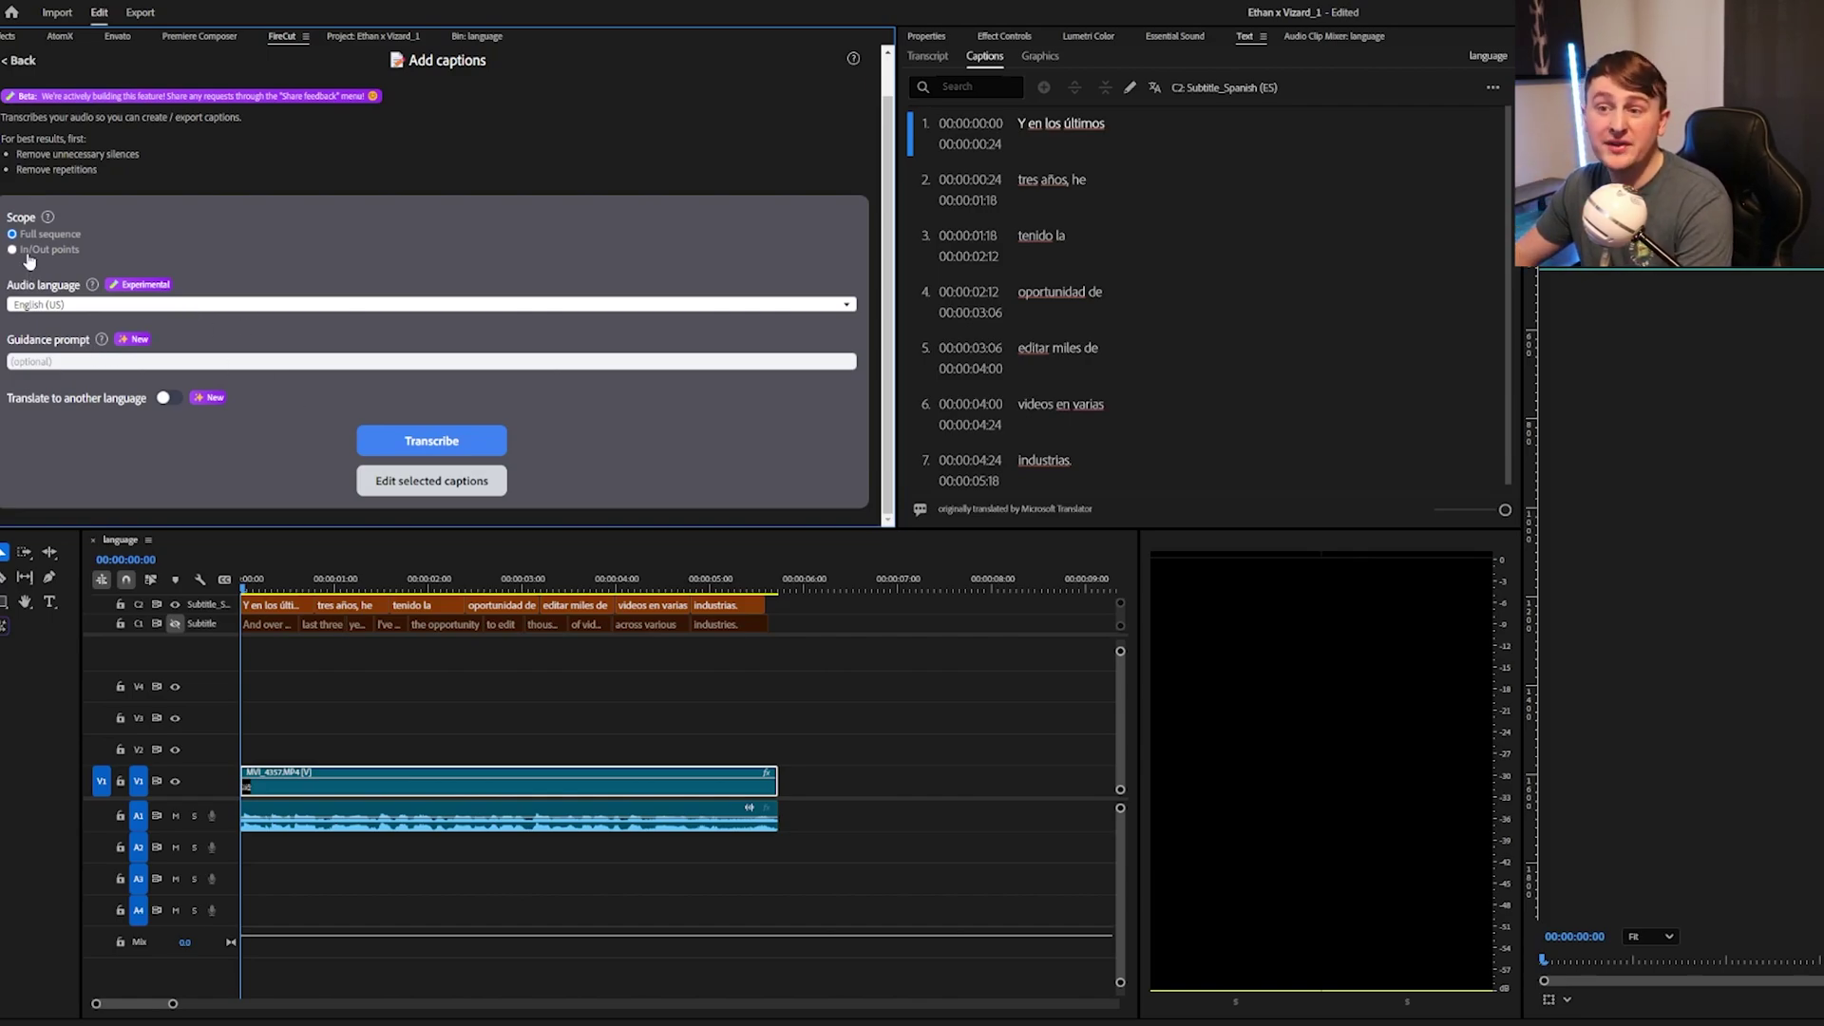
# - Set FireCut's audio language to Spanish and transcribe the sequence audio
pyautogui.click(30, 305)
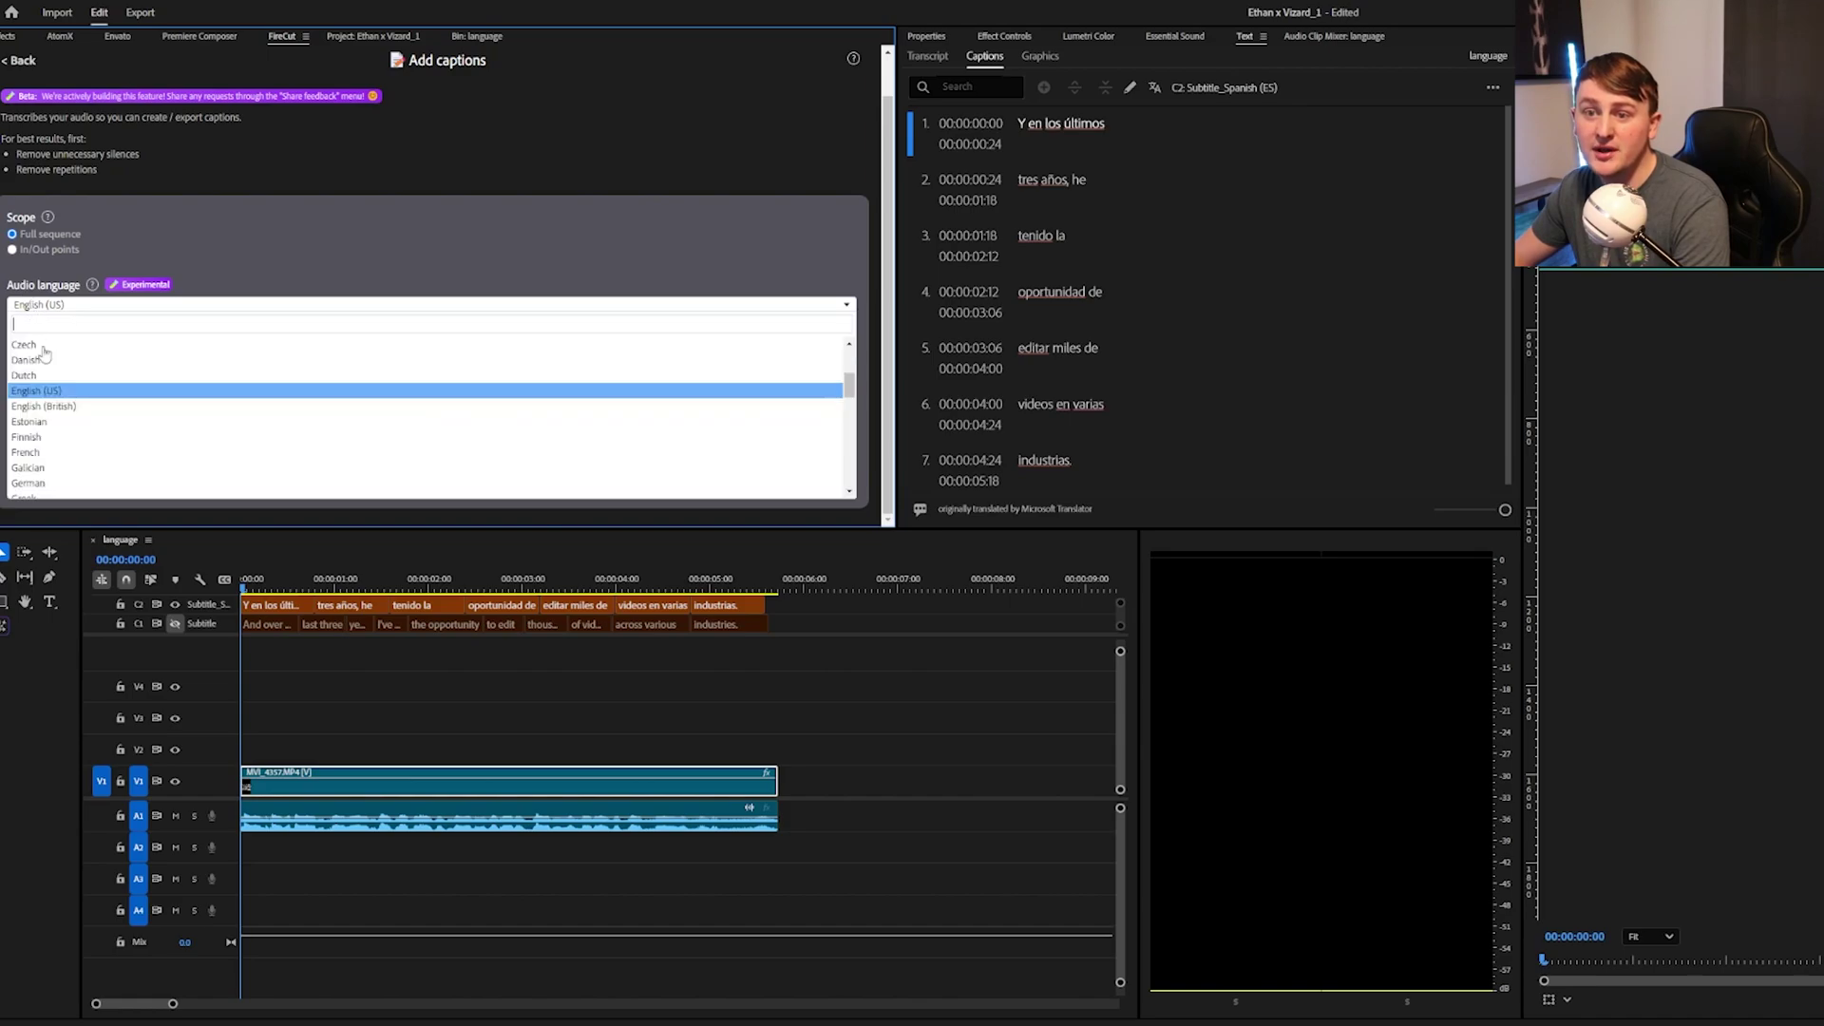
pyautogui.scroll(-6, 109, 392)
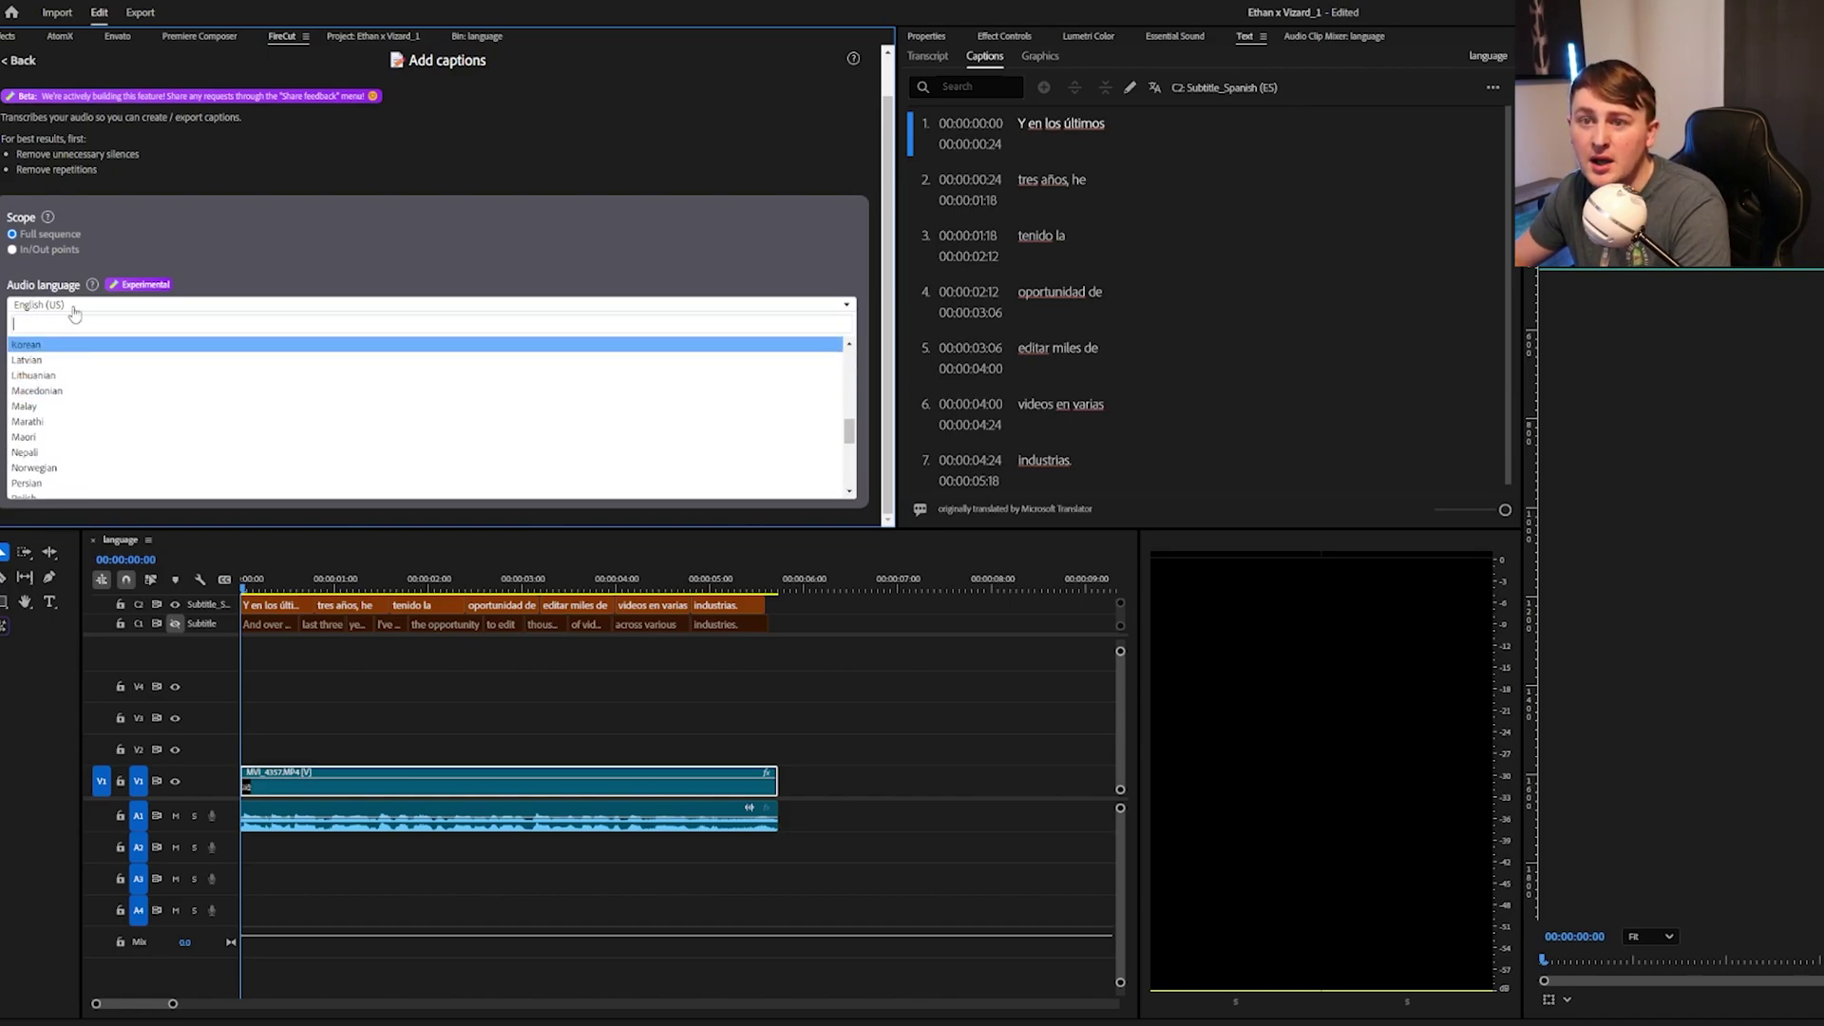
pyautogui.write('spa')
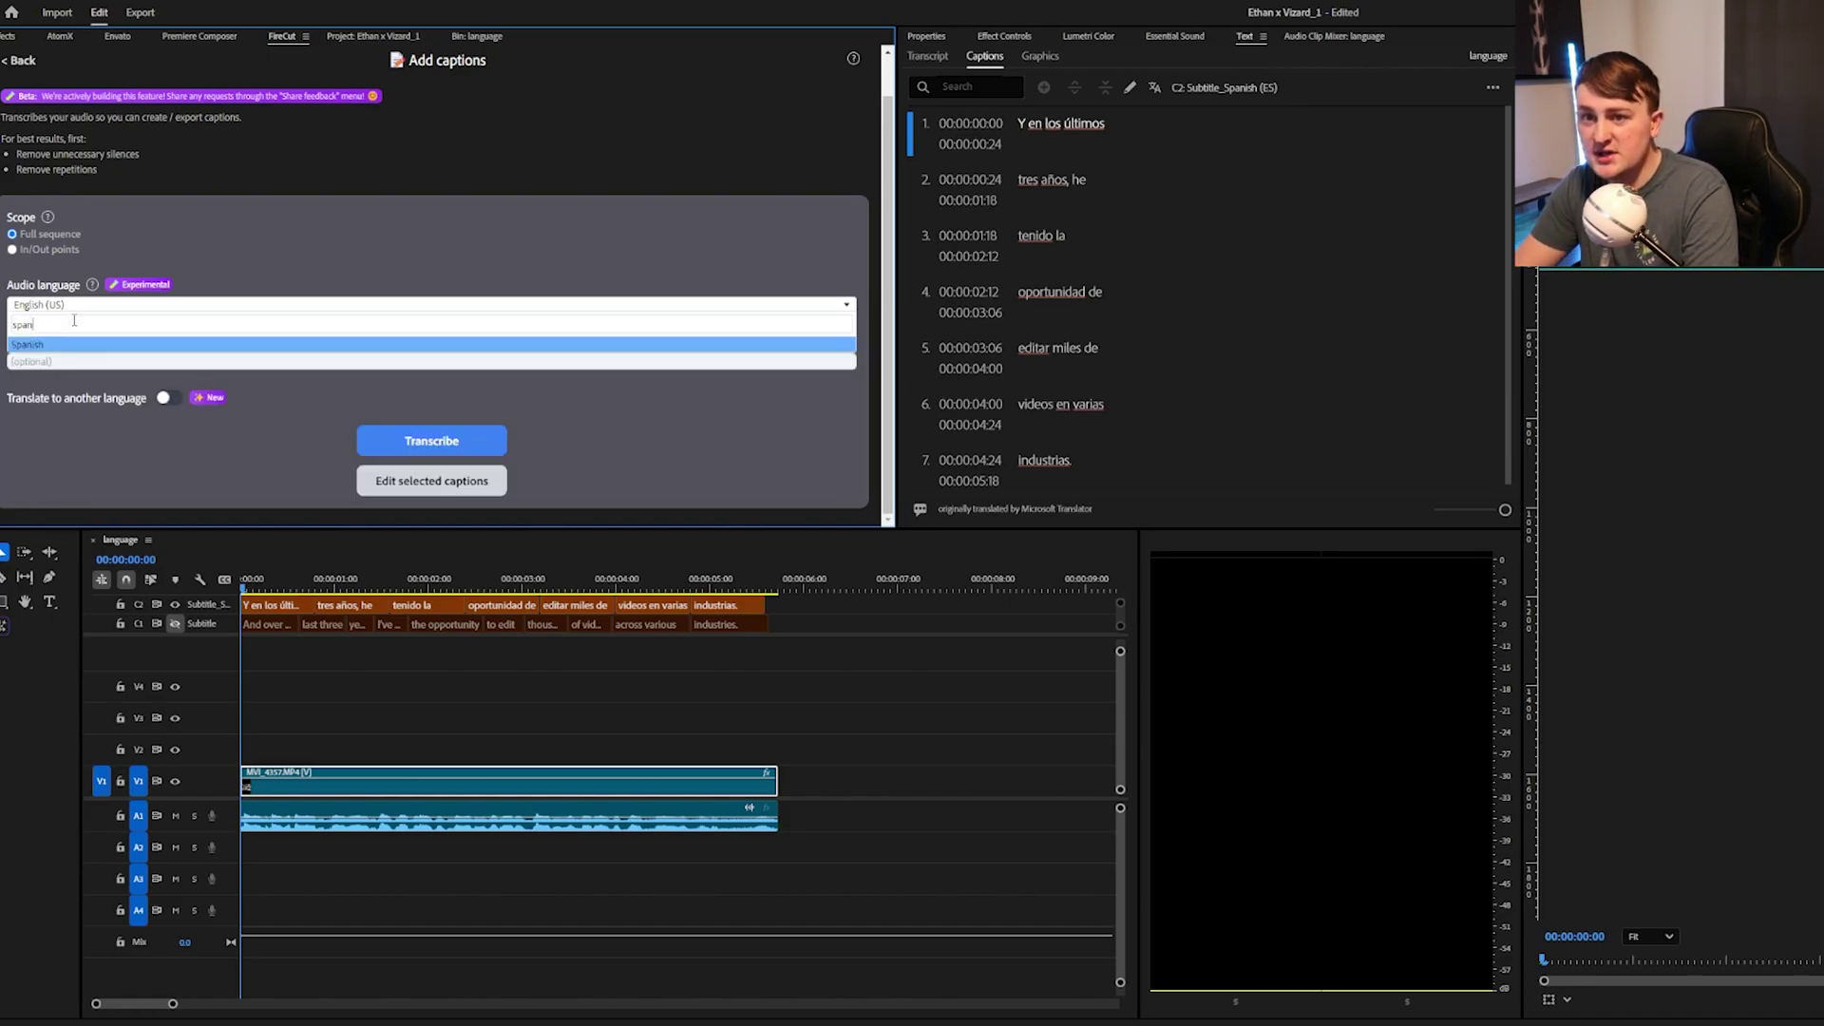
pyautogui.write('n')
pyautogui.click(105, 344)
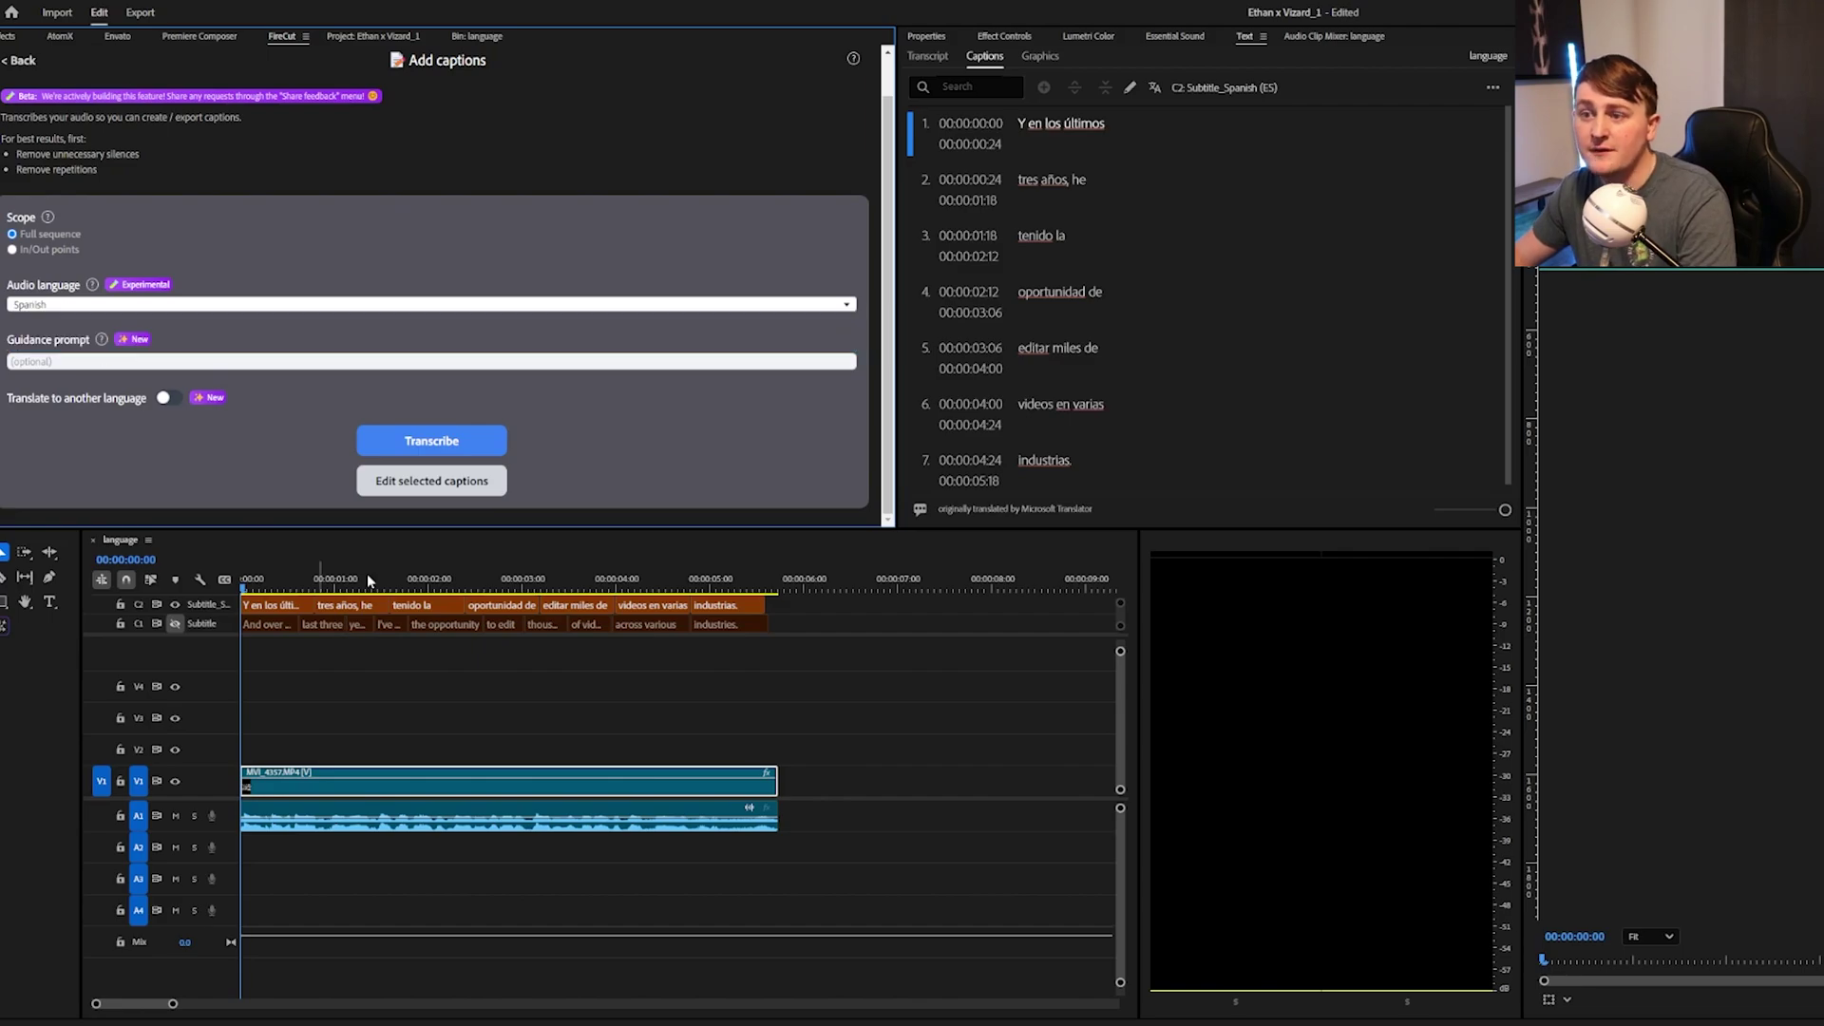
pyautogui.click(383, 452)
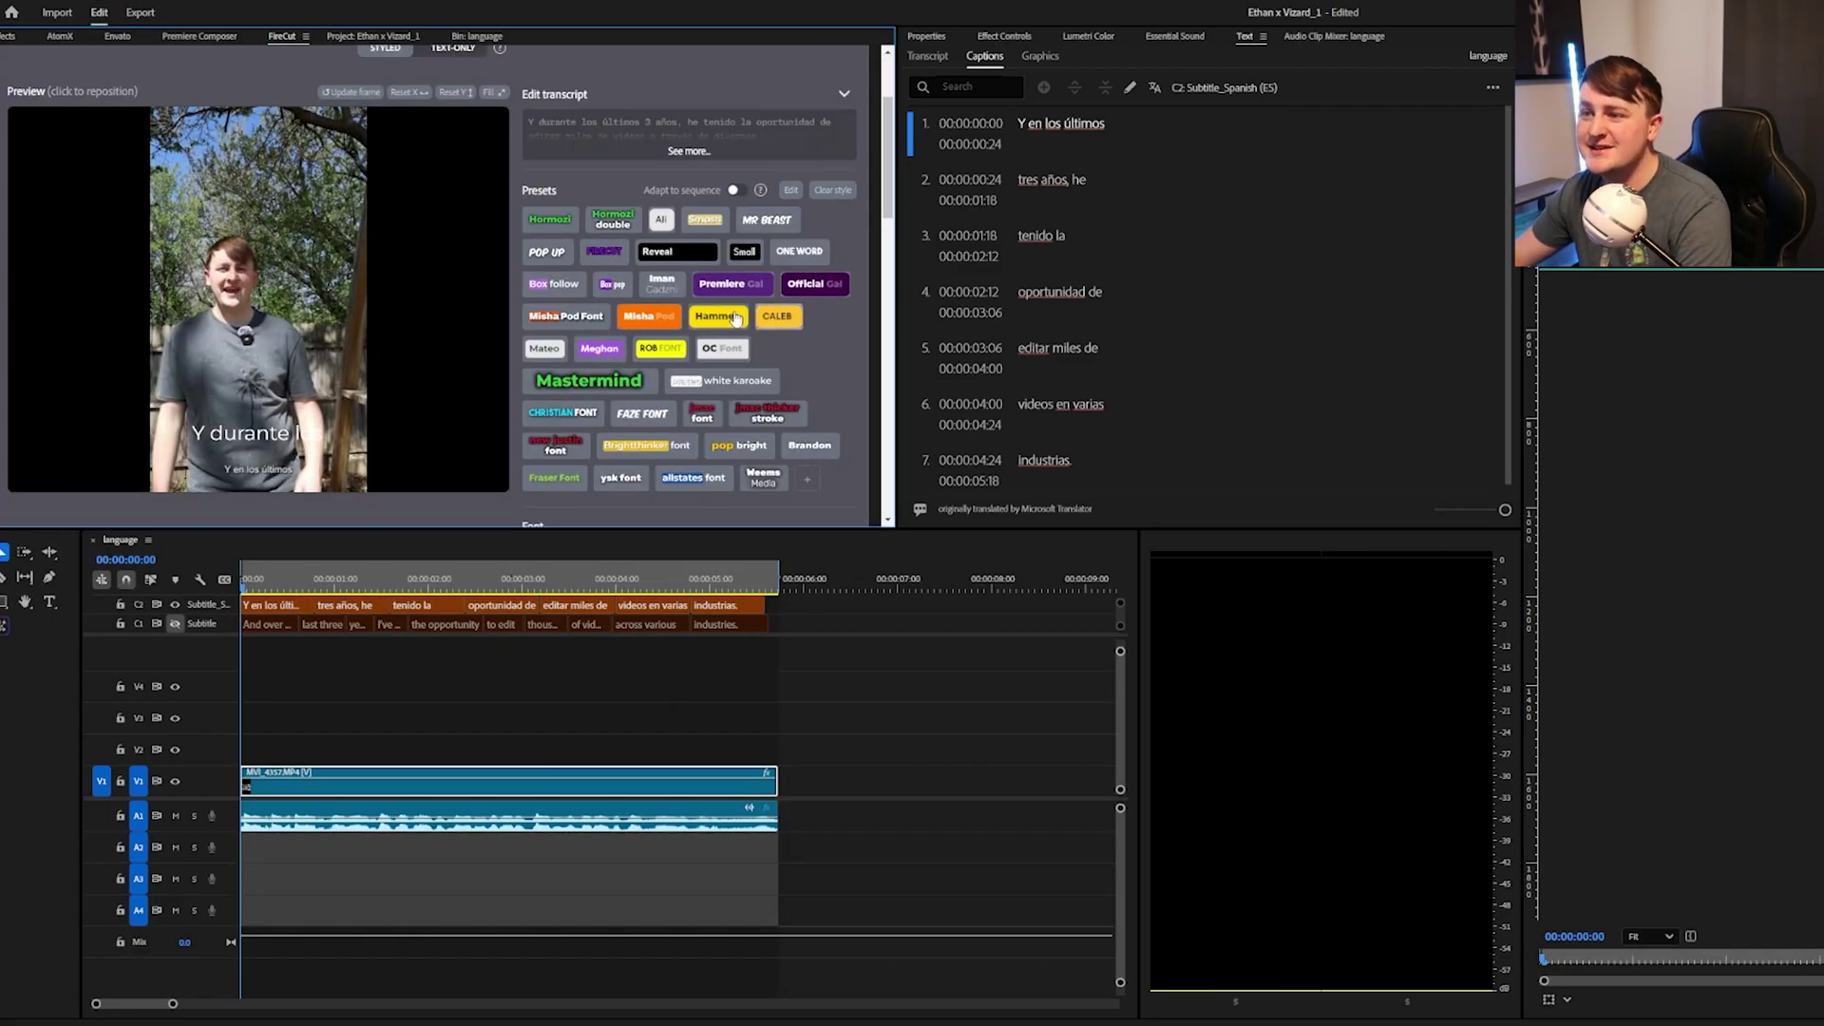
# - Preview the Hormozi, FIRECUT and MR BEAST presets, then settle on the boxed All preset
pyautogui.click(560, 221)
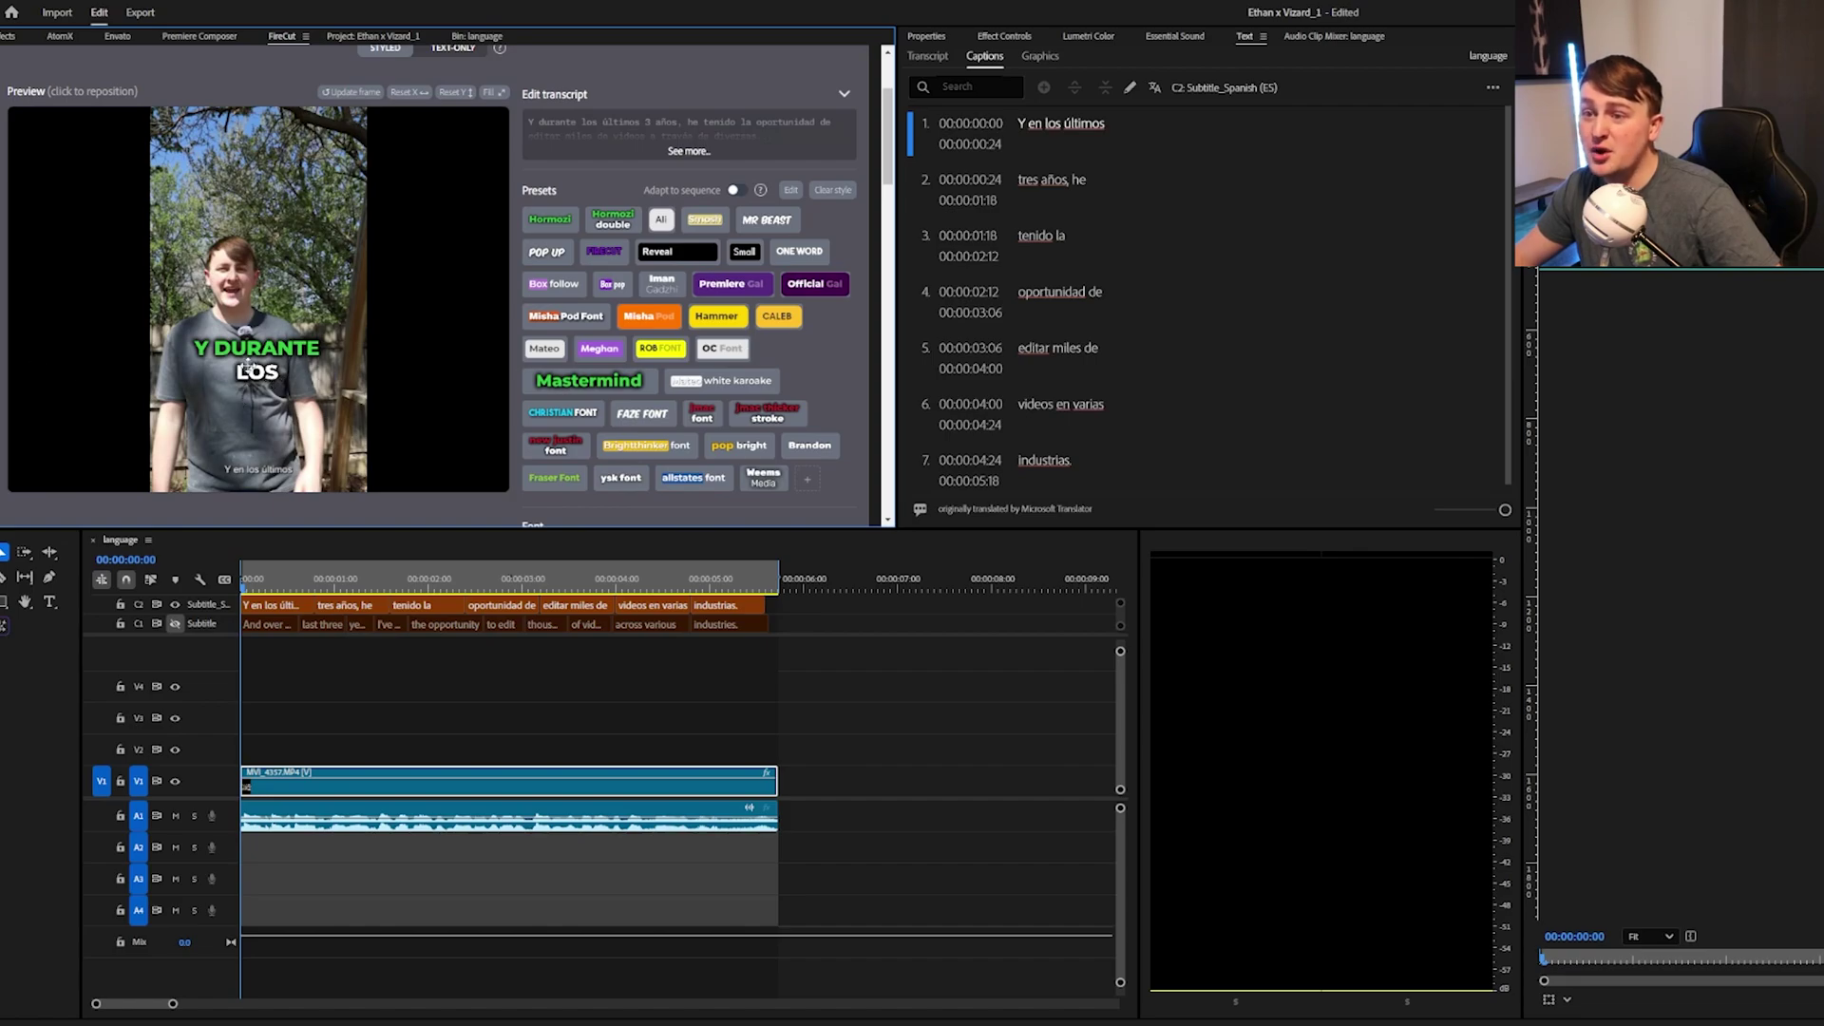
pyautogui.click(605, 256)
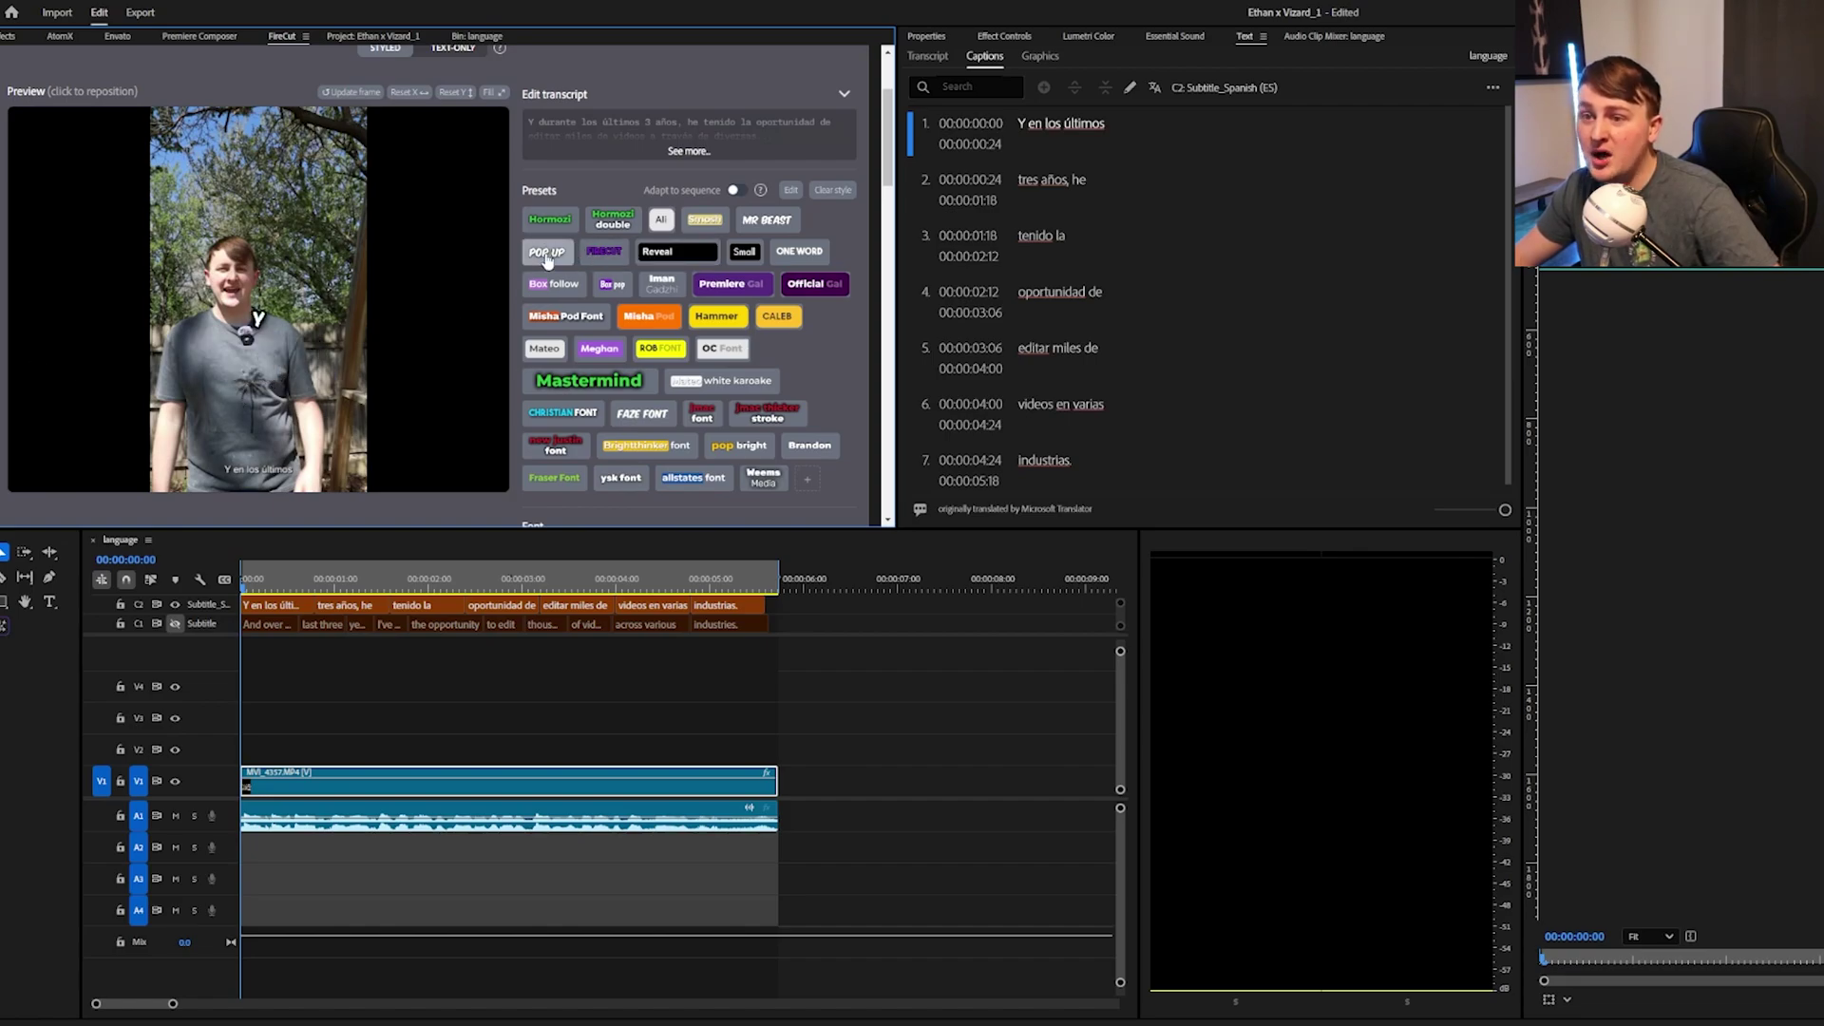
pyautogui.click(779, 225)
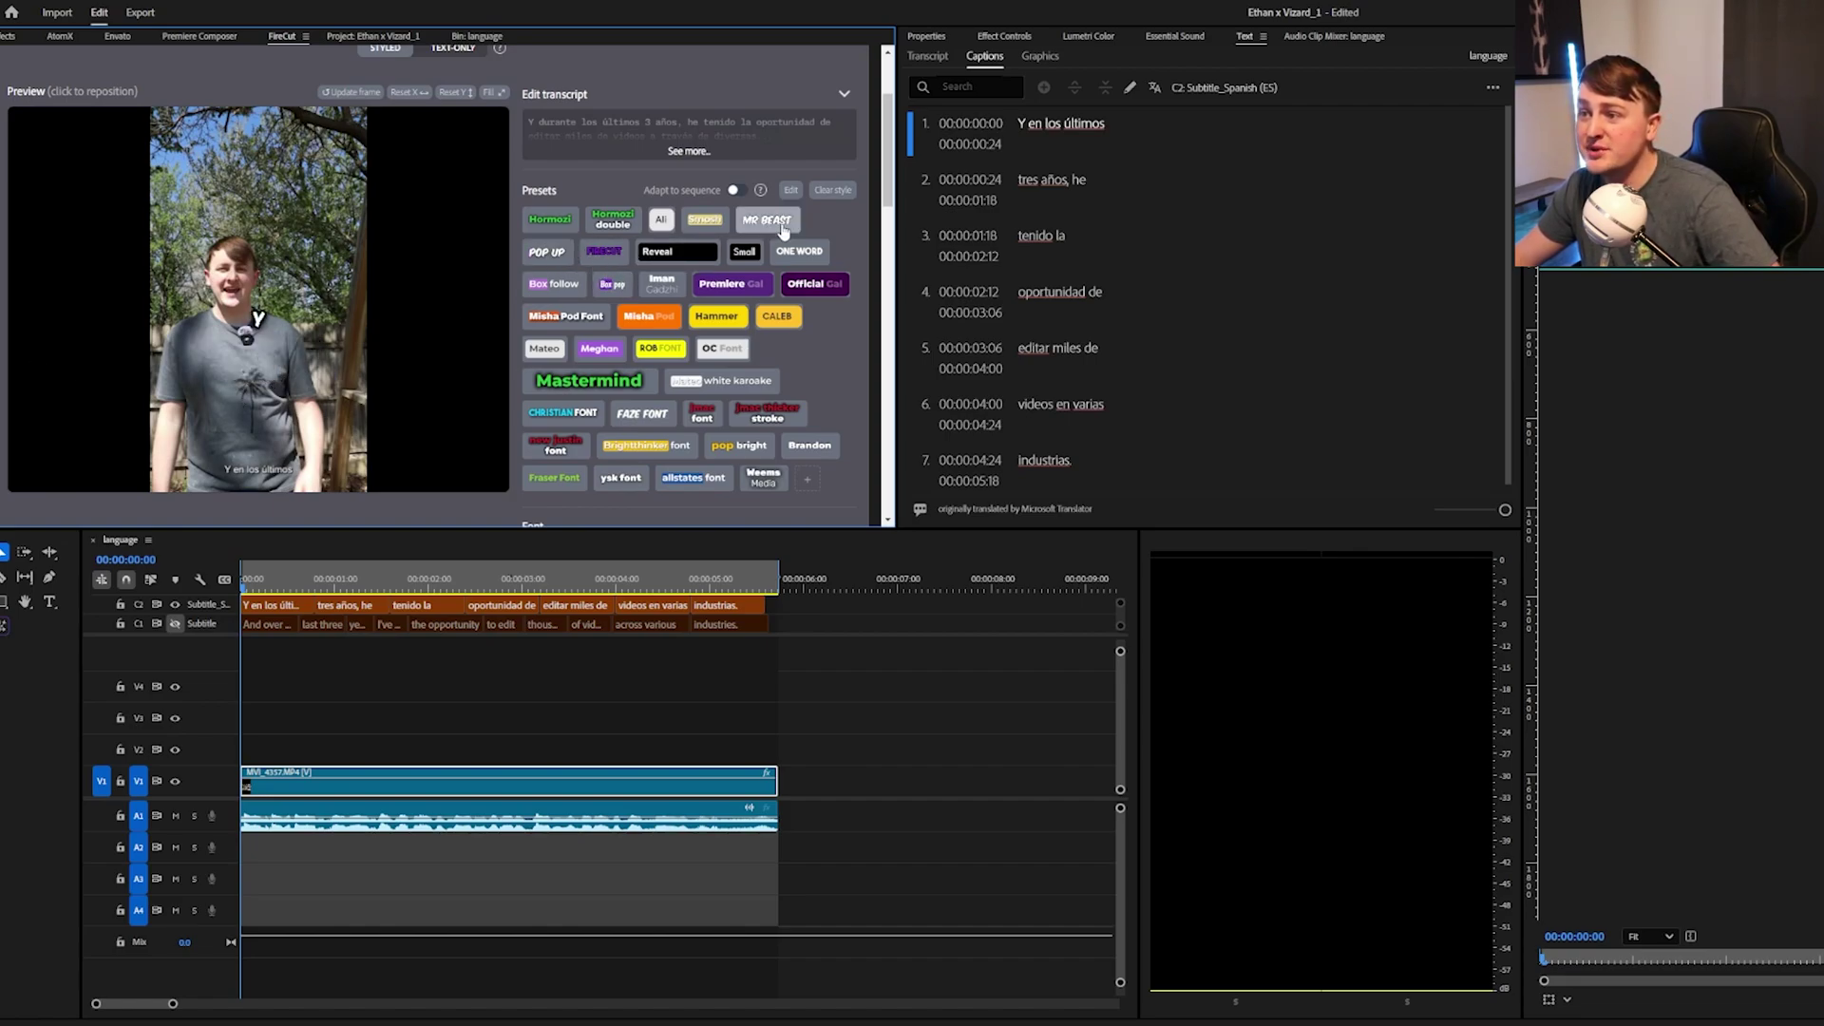
pyautogui.click(659, 232)
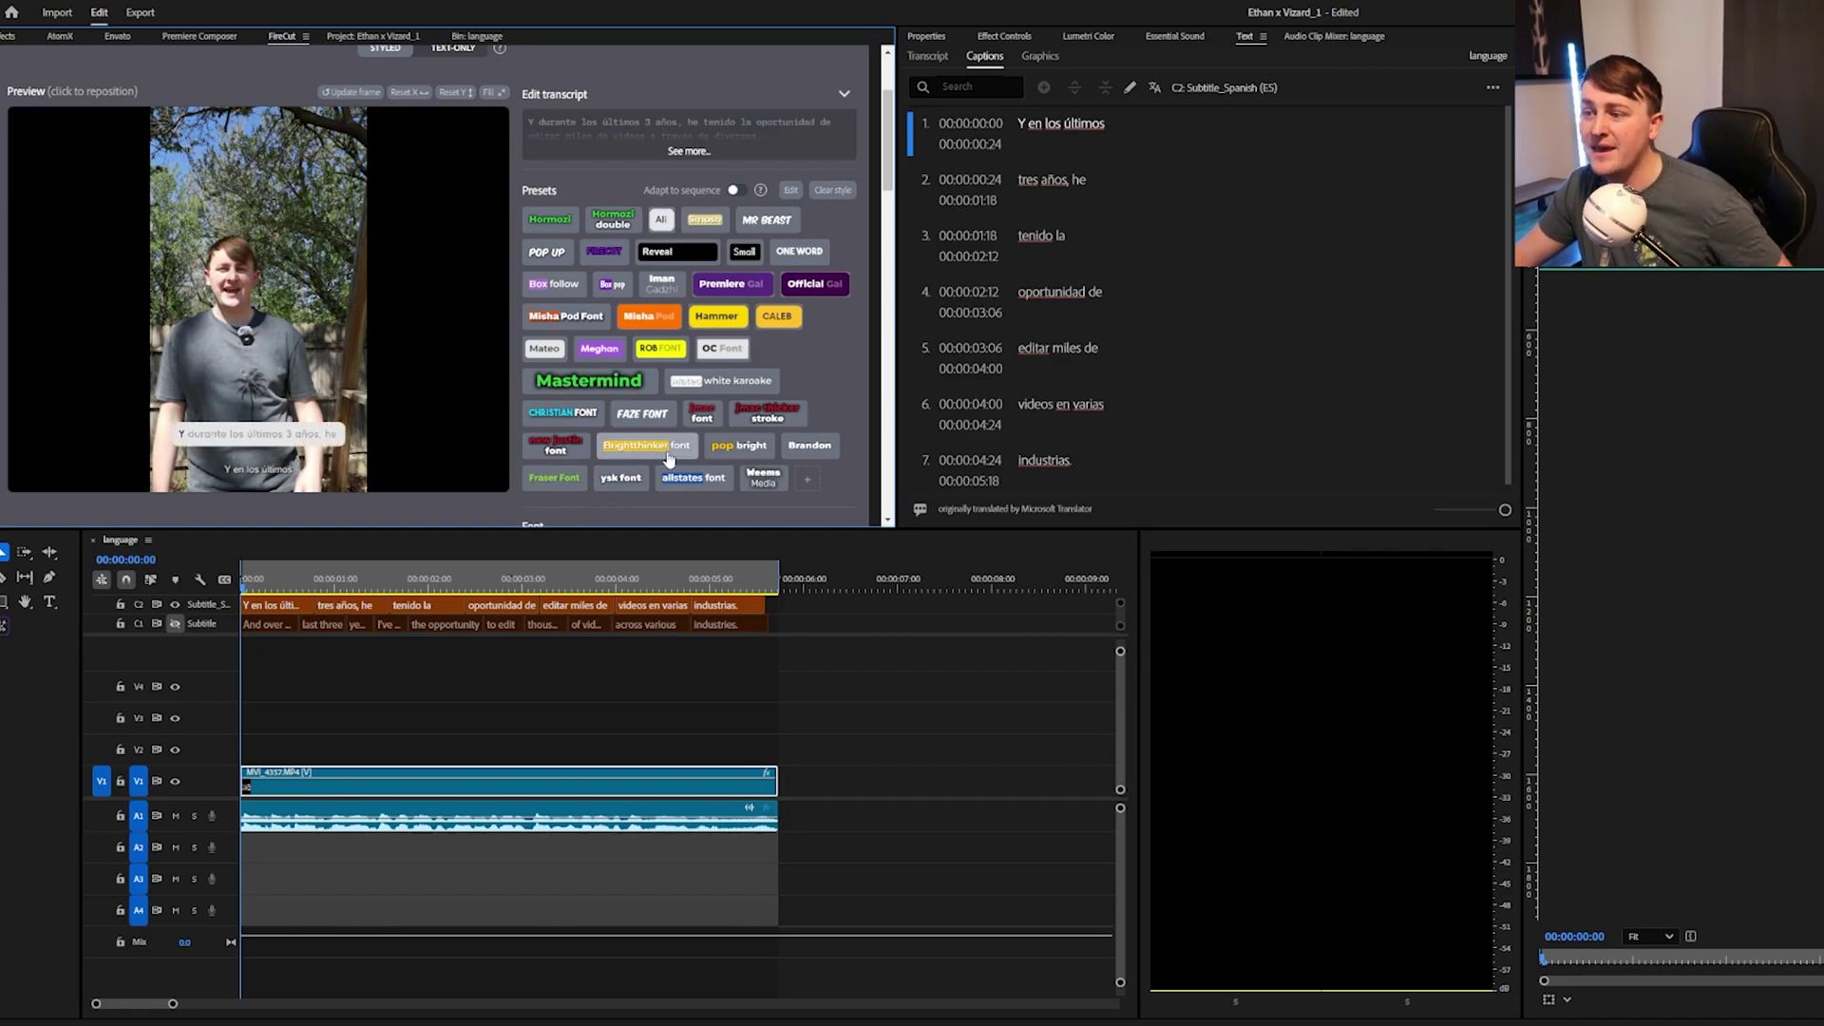
pyautogui.scroll(-2, 669, 460)
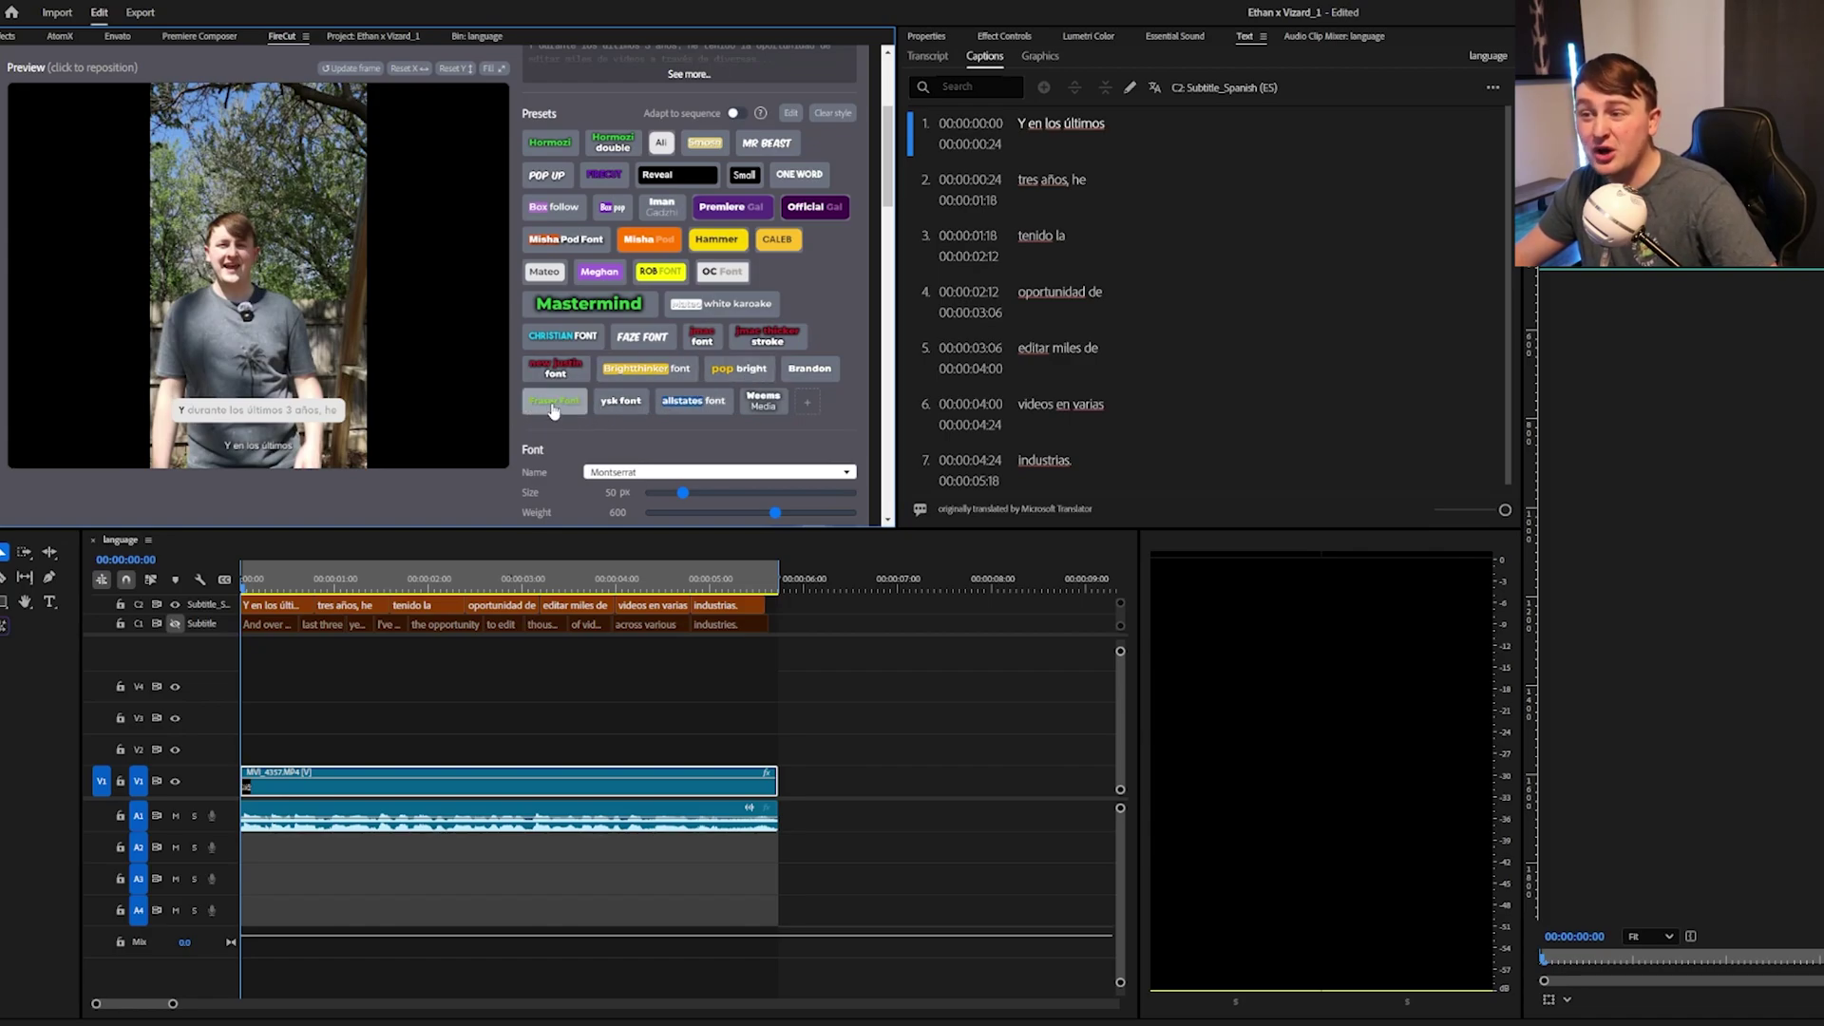
pyautogui.scroll(-2, 559, 403)
pyautogui.scroll(-4, 560, 391)
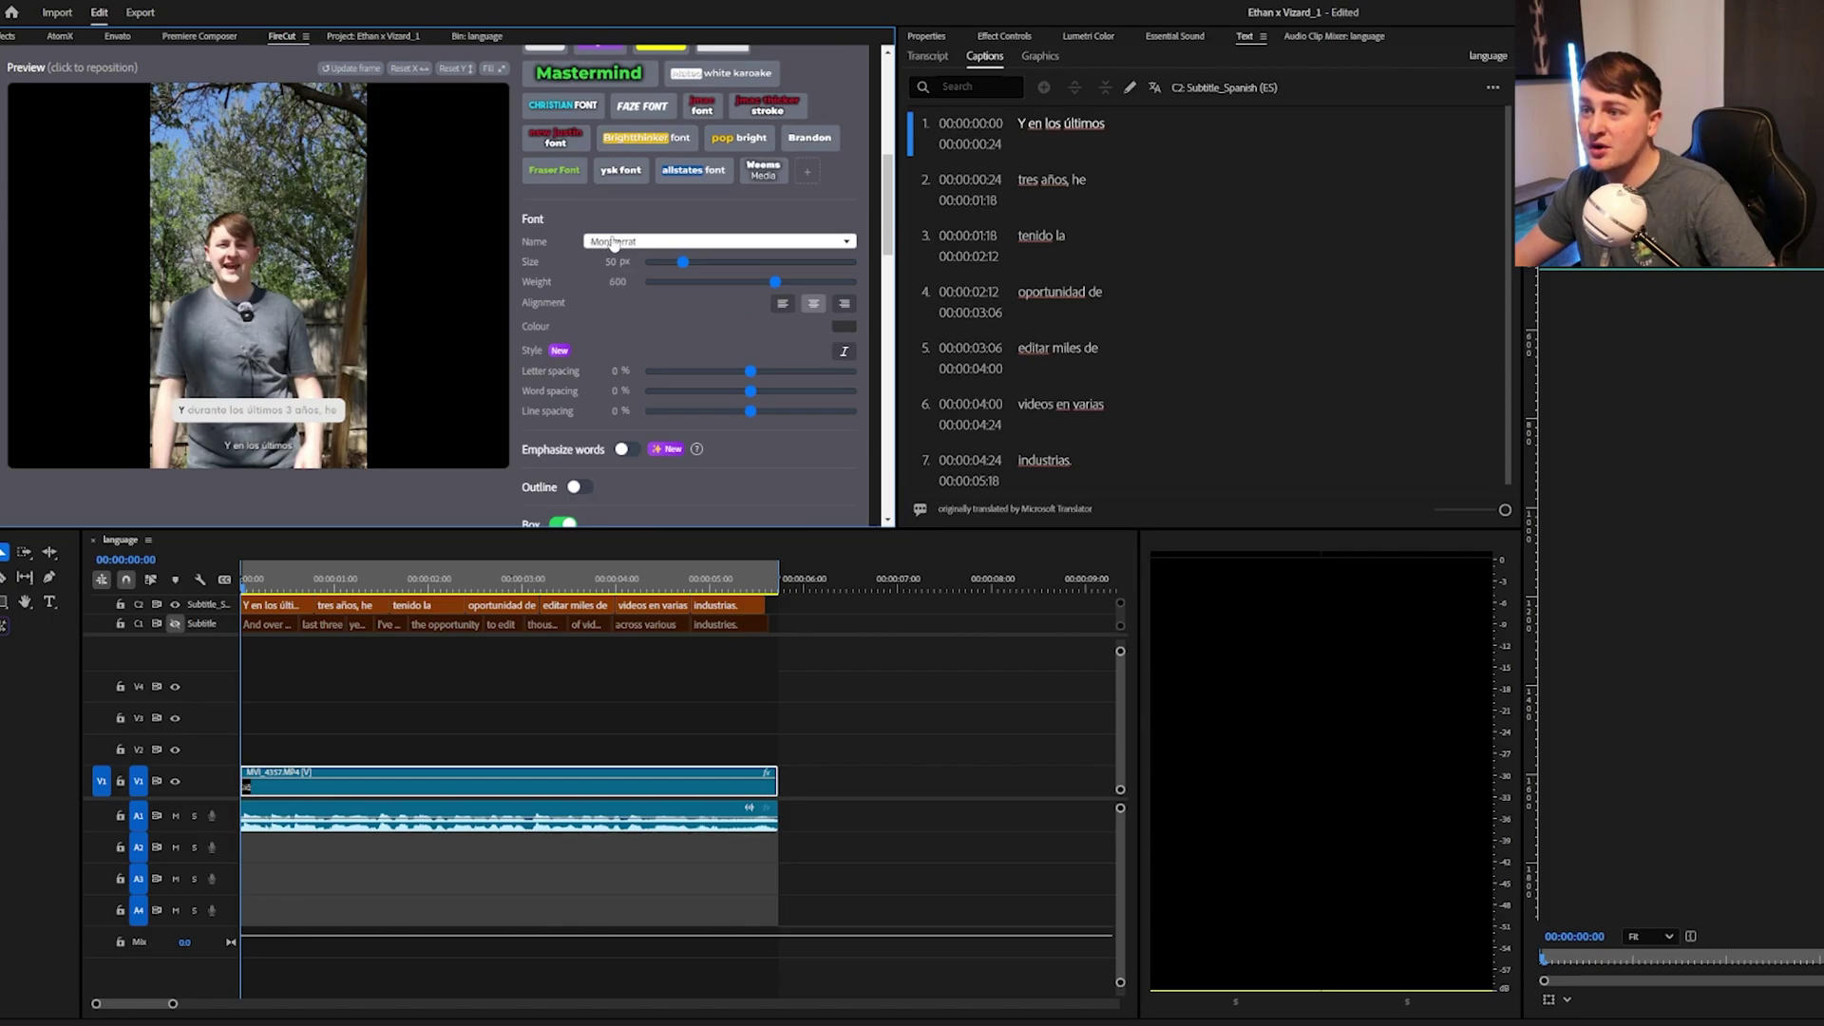
pyautogui.scroll(-2, 608, 342)
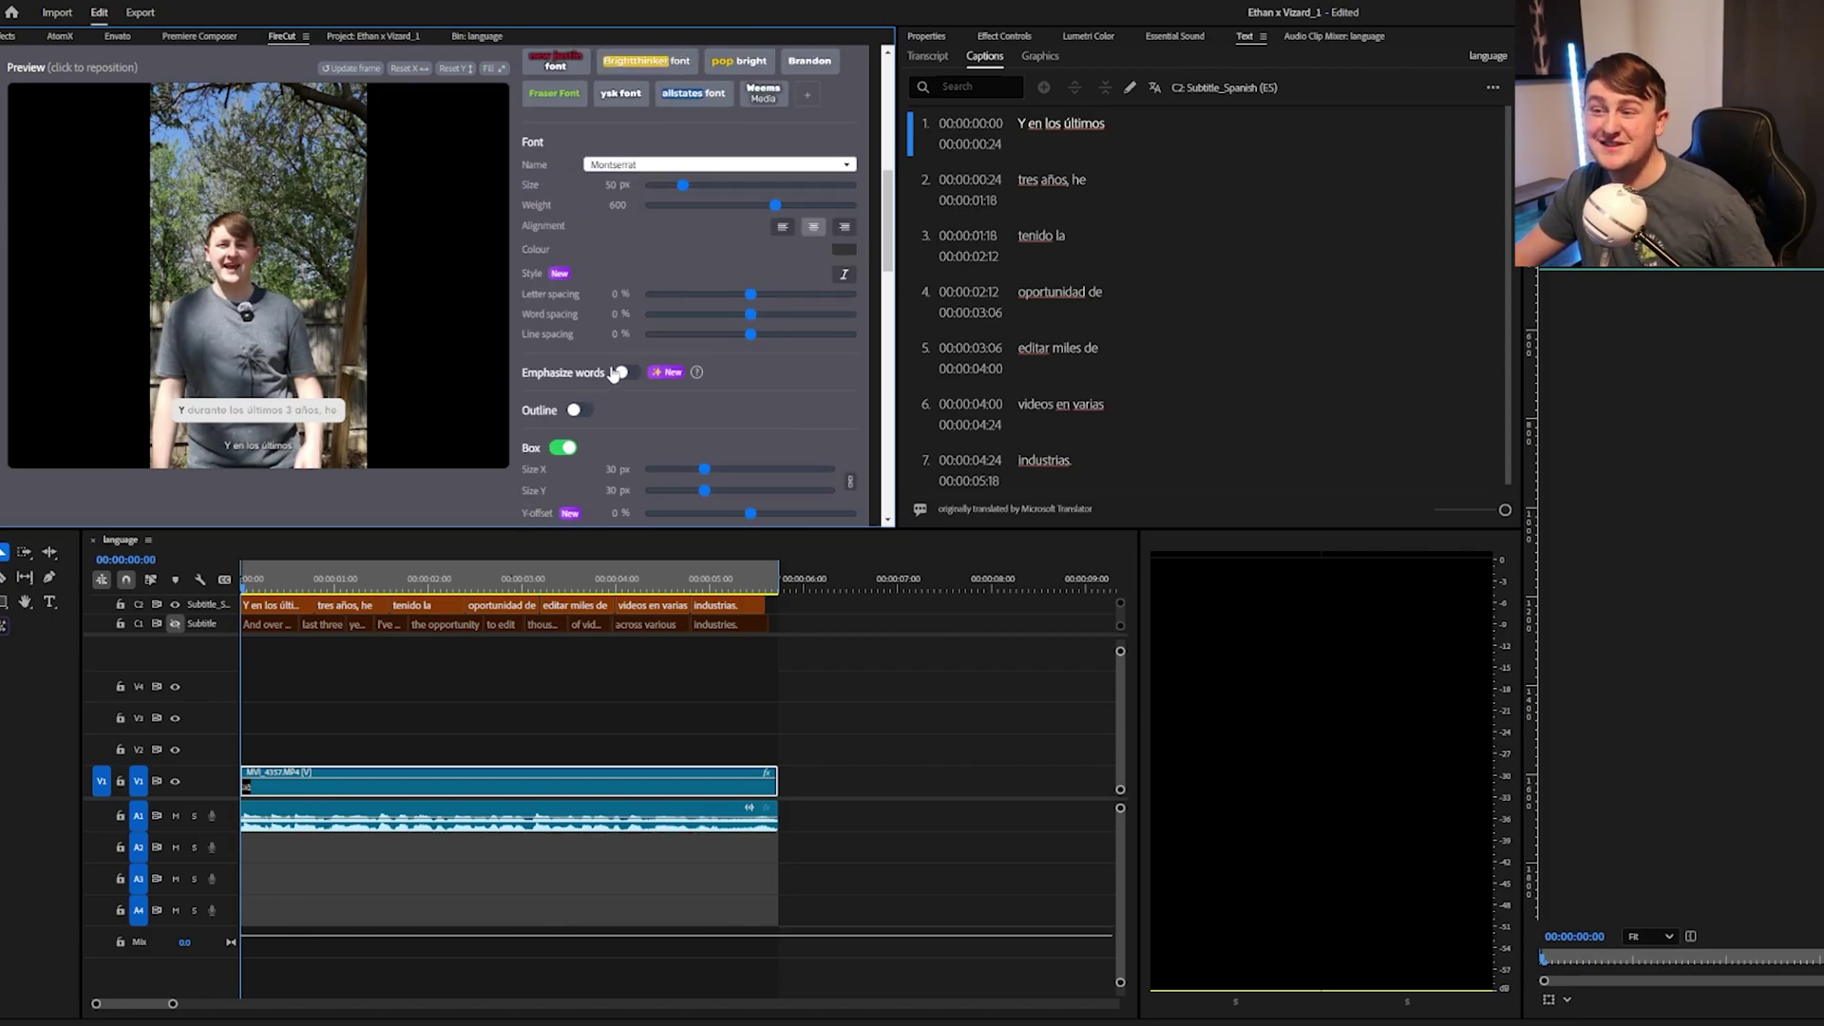
pyautogui.scroll(-2, 604, 380)
pyautogui.scroll(-4, 604, 375)
pyautogui.click(558, 220)
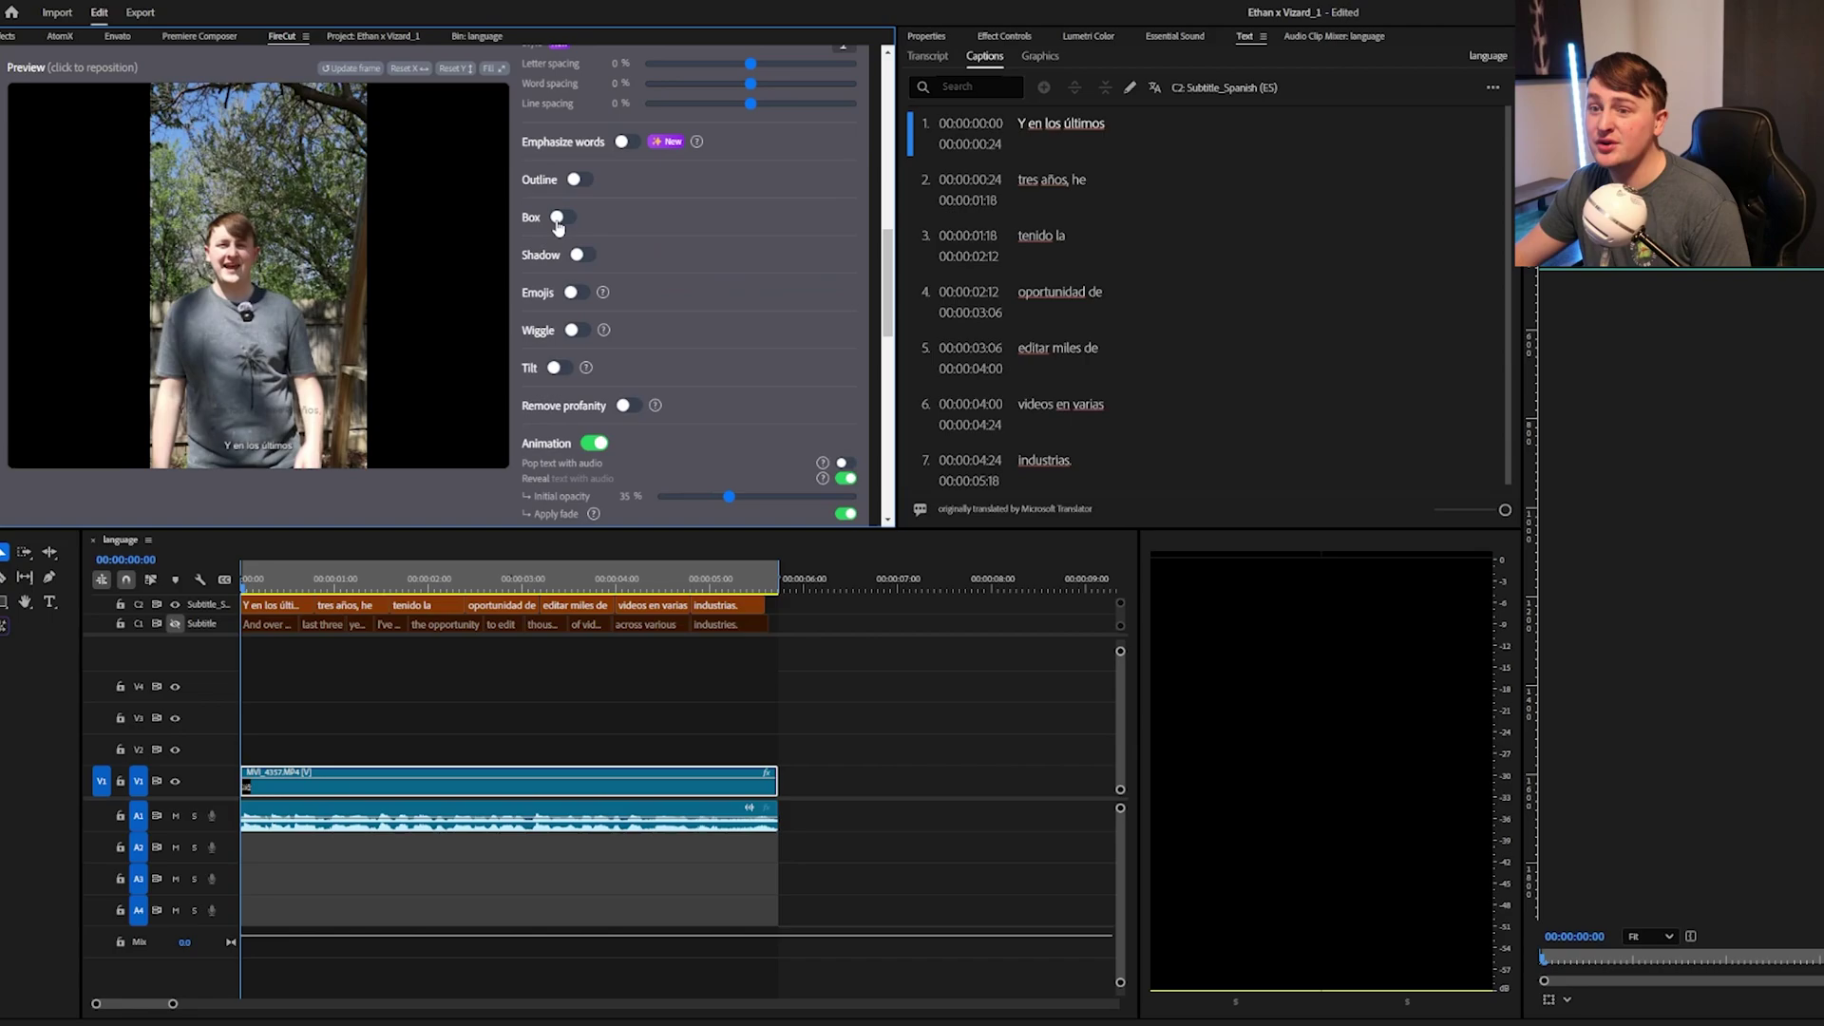
pyautogui.click(558, 219)
pyautogui.scroll(-2, 558, 285)
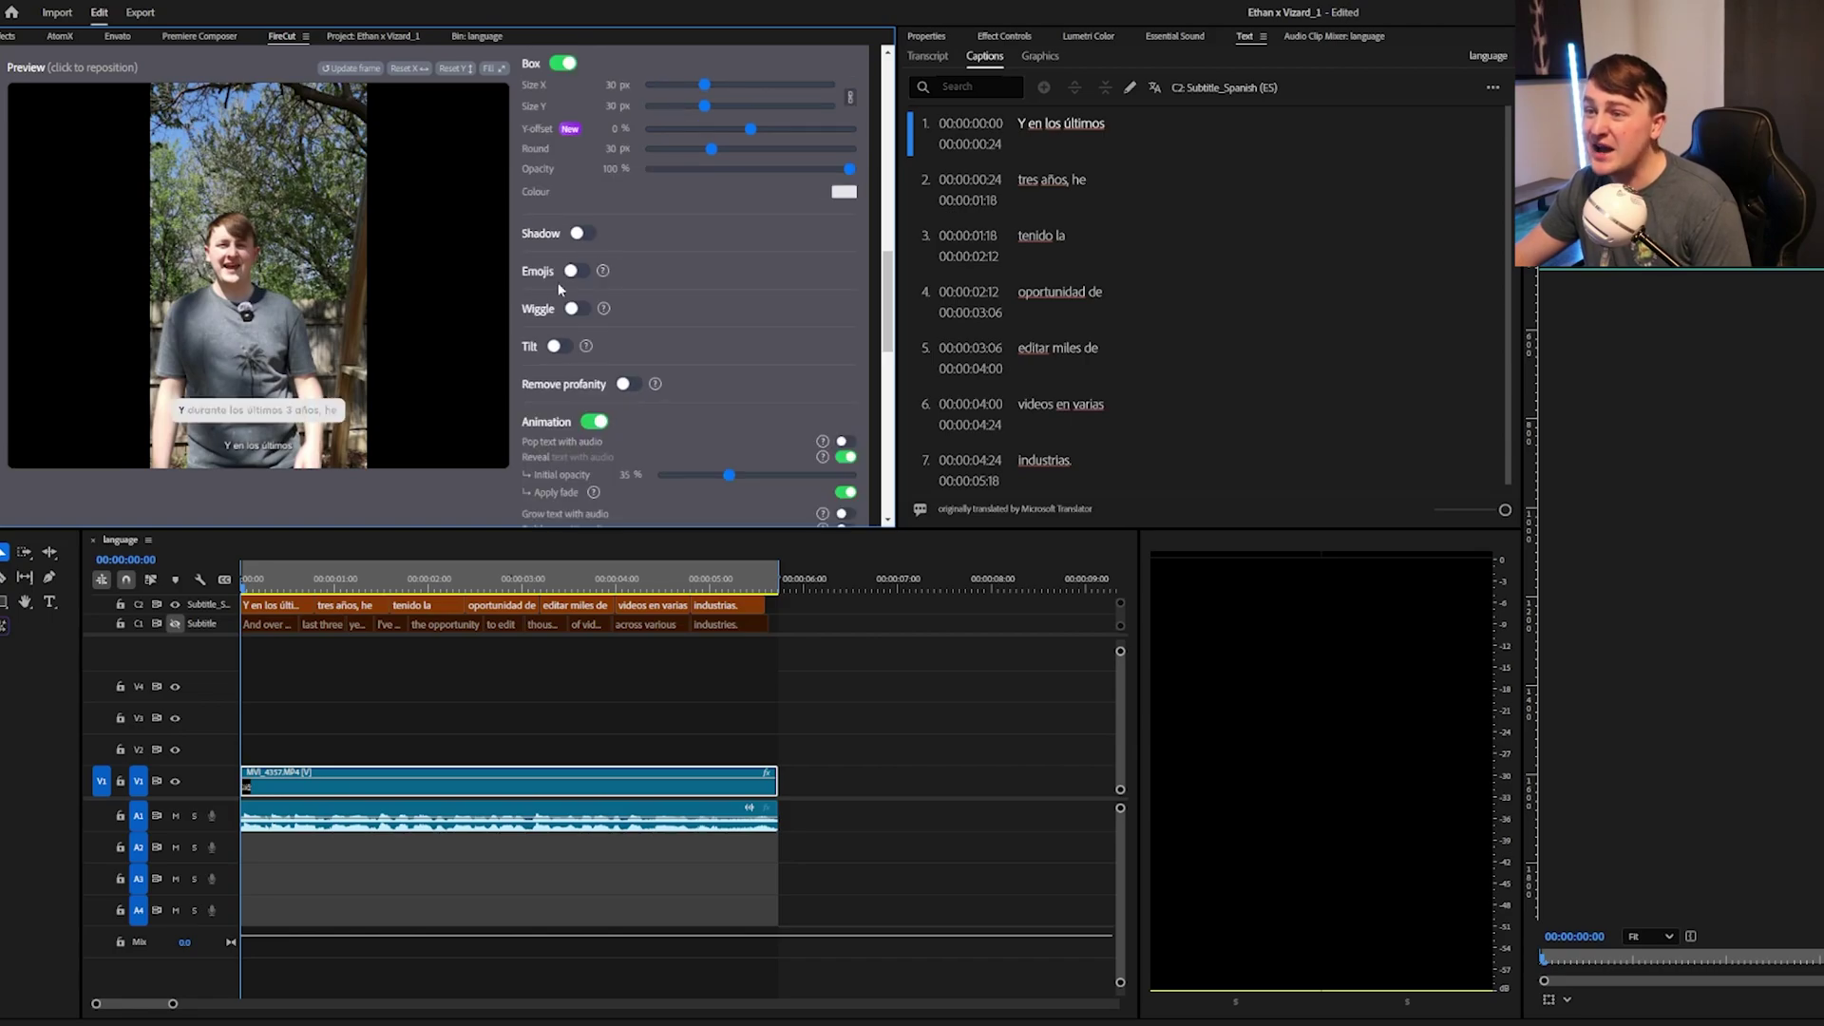
pyautogui.scroll(-1, 554, 304)
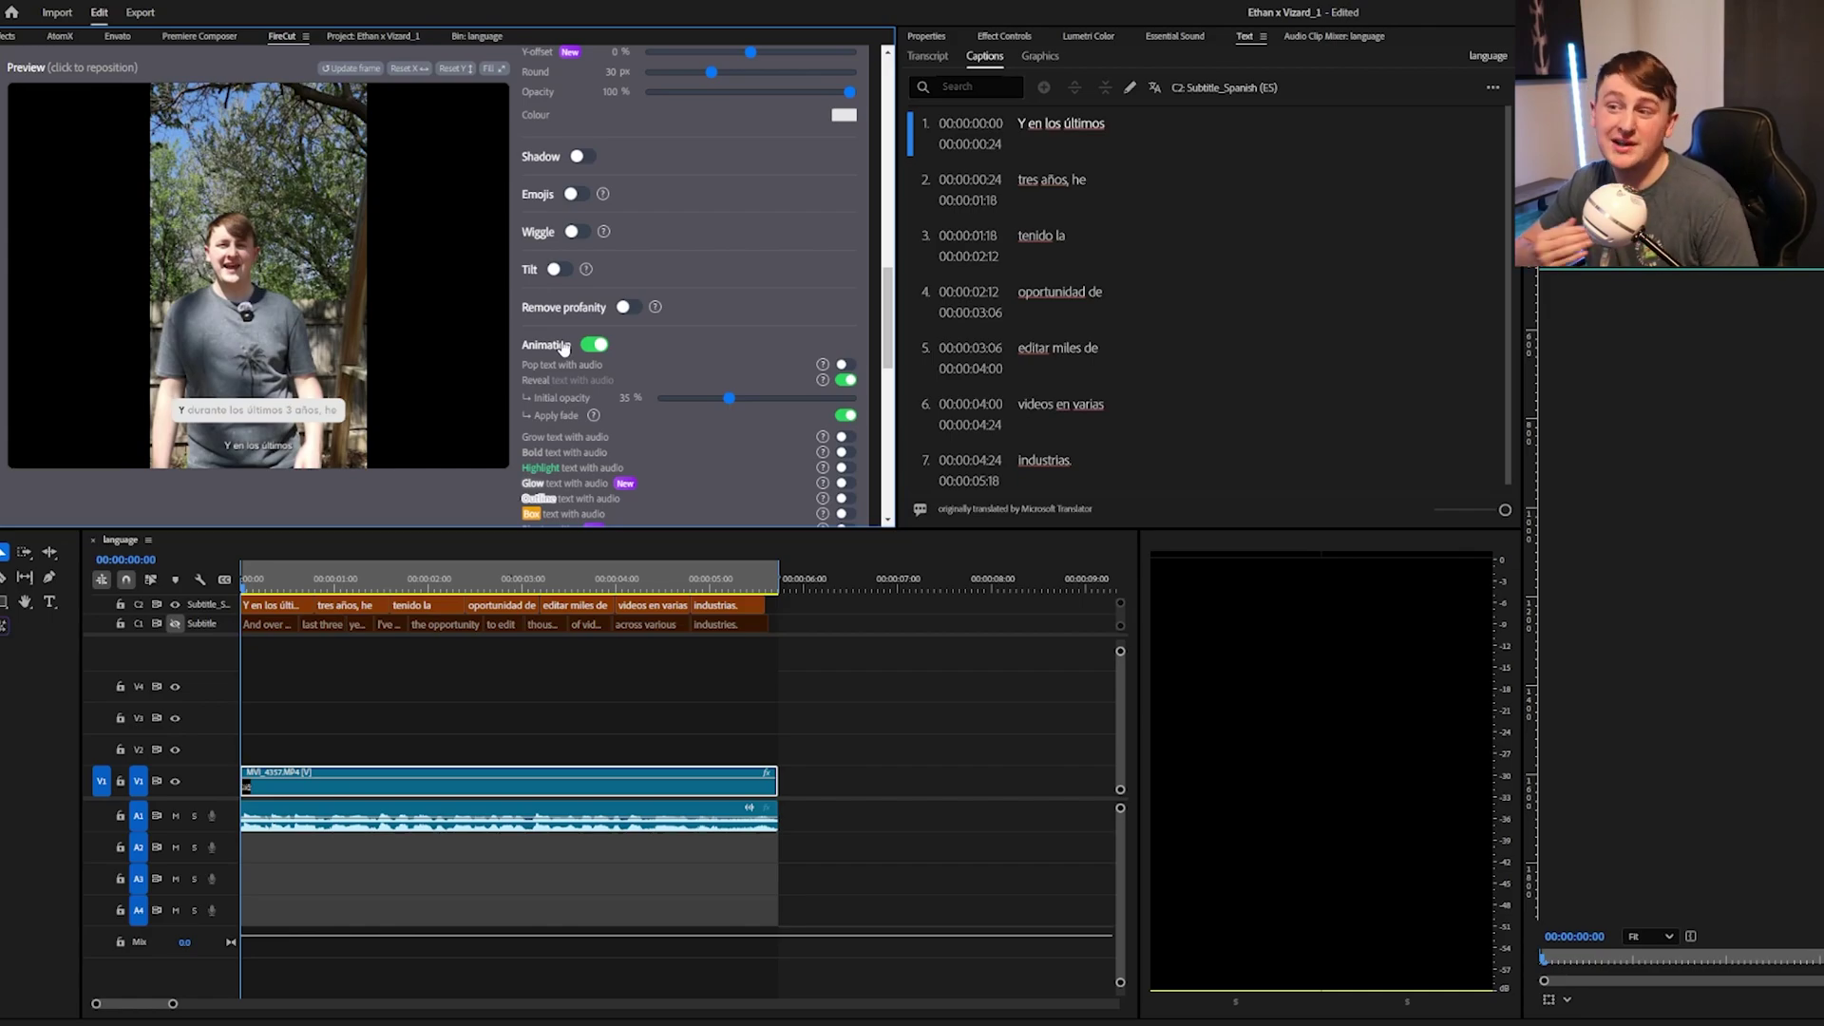
pyautogui.scroll(-5, 563, 348)
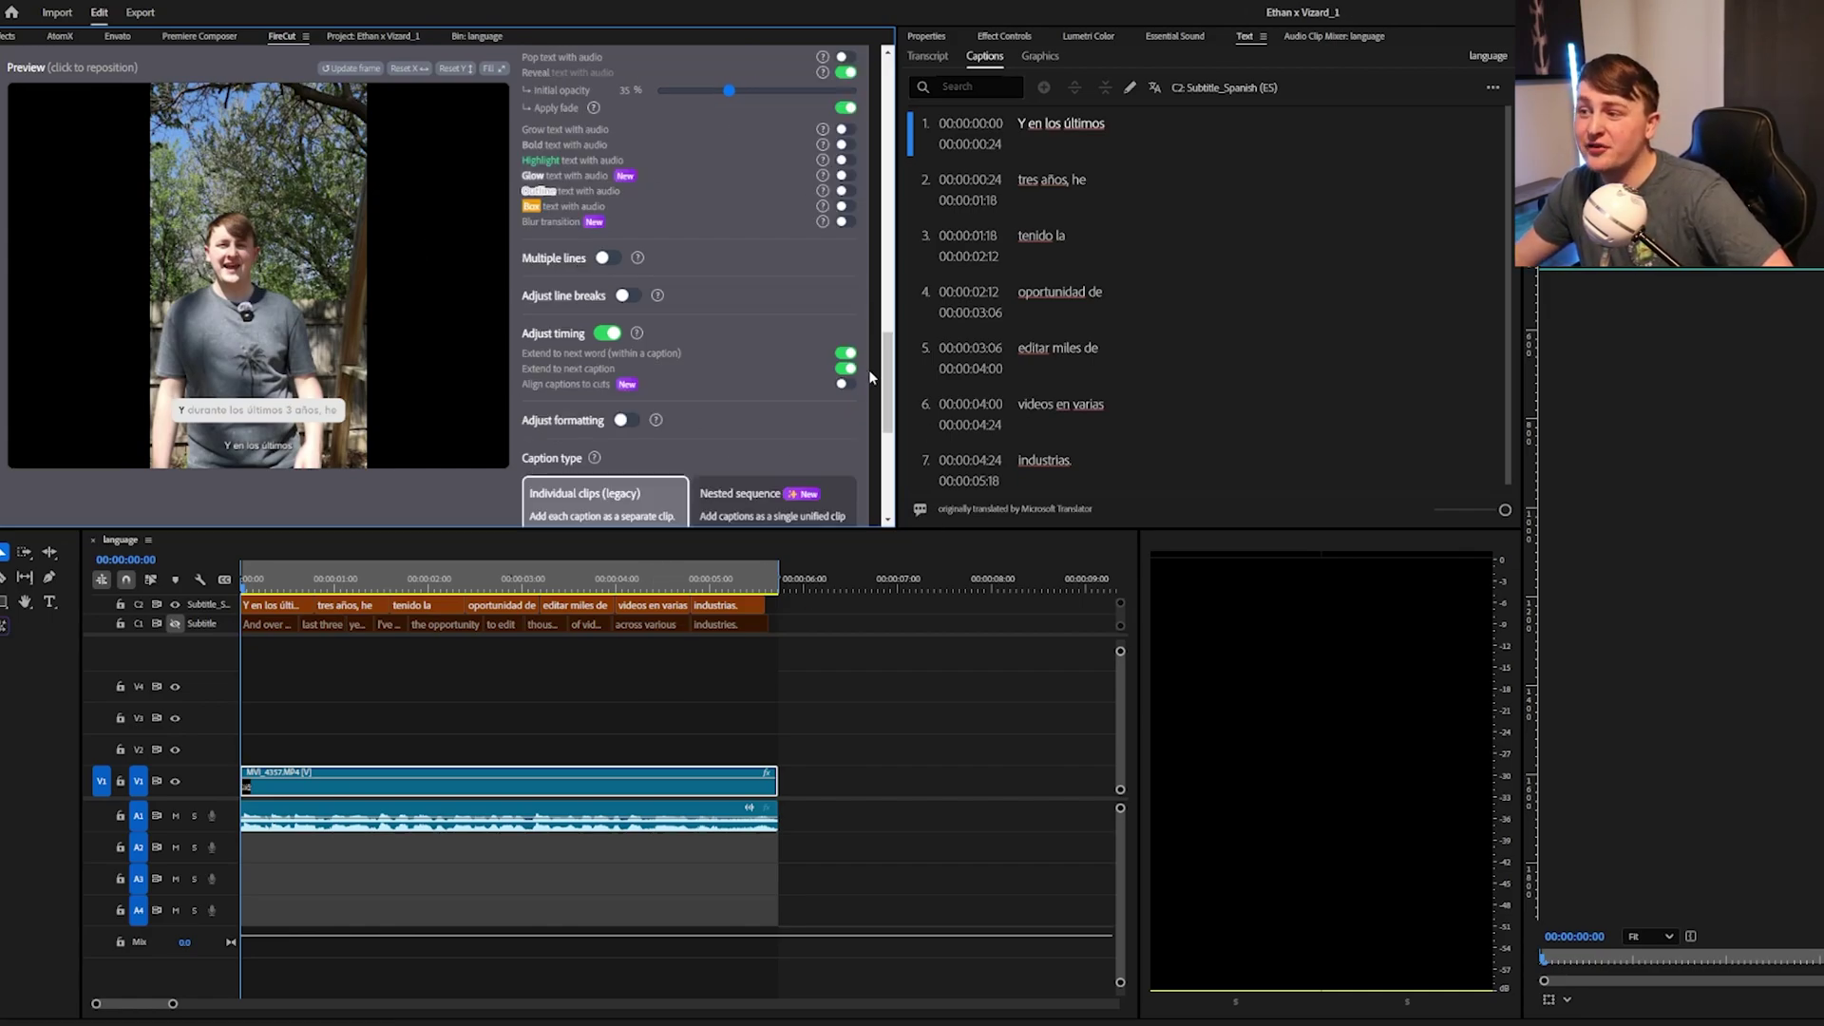
pyautogui.scroll(15, 575, 365)
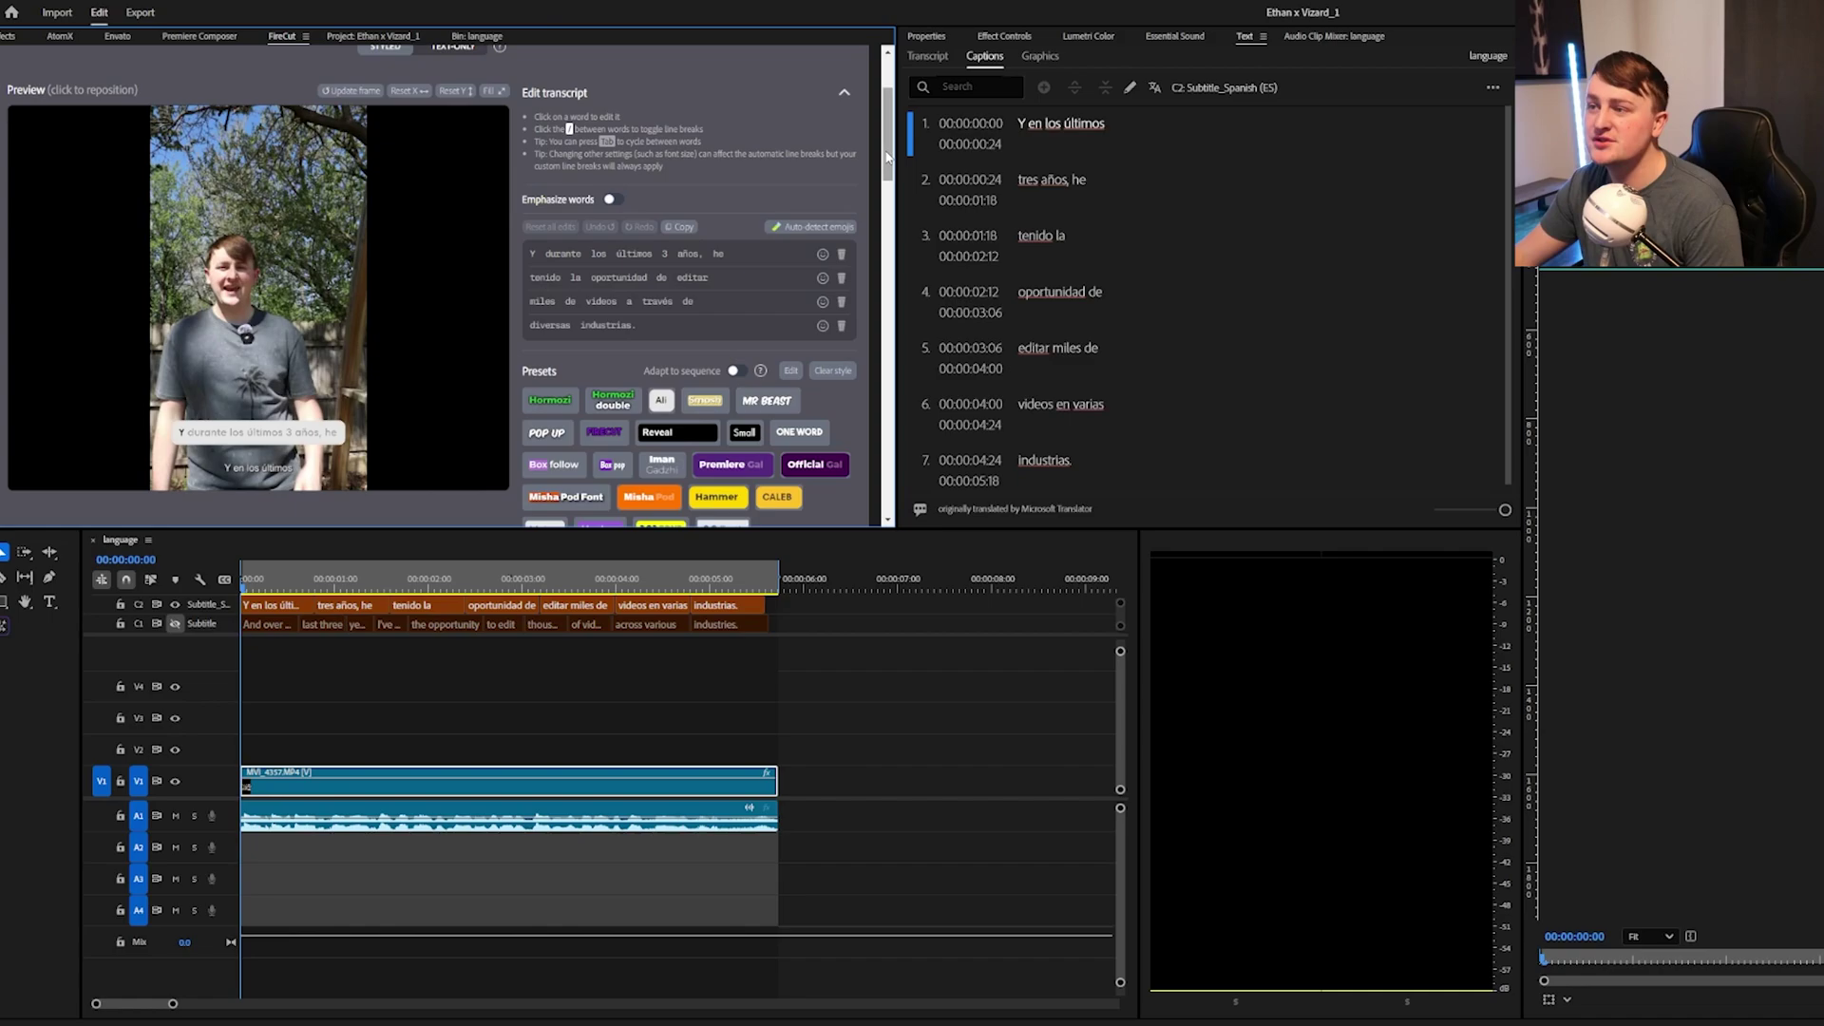
# - Target track V3 and add the styled Spanish captions to the sequence
pyautogui.moveTo(888, 161); pyautogui.dragTo(888, 494)
pyautogui.click(570, 314)
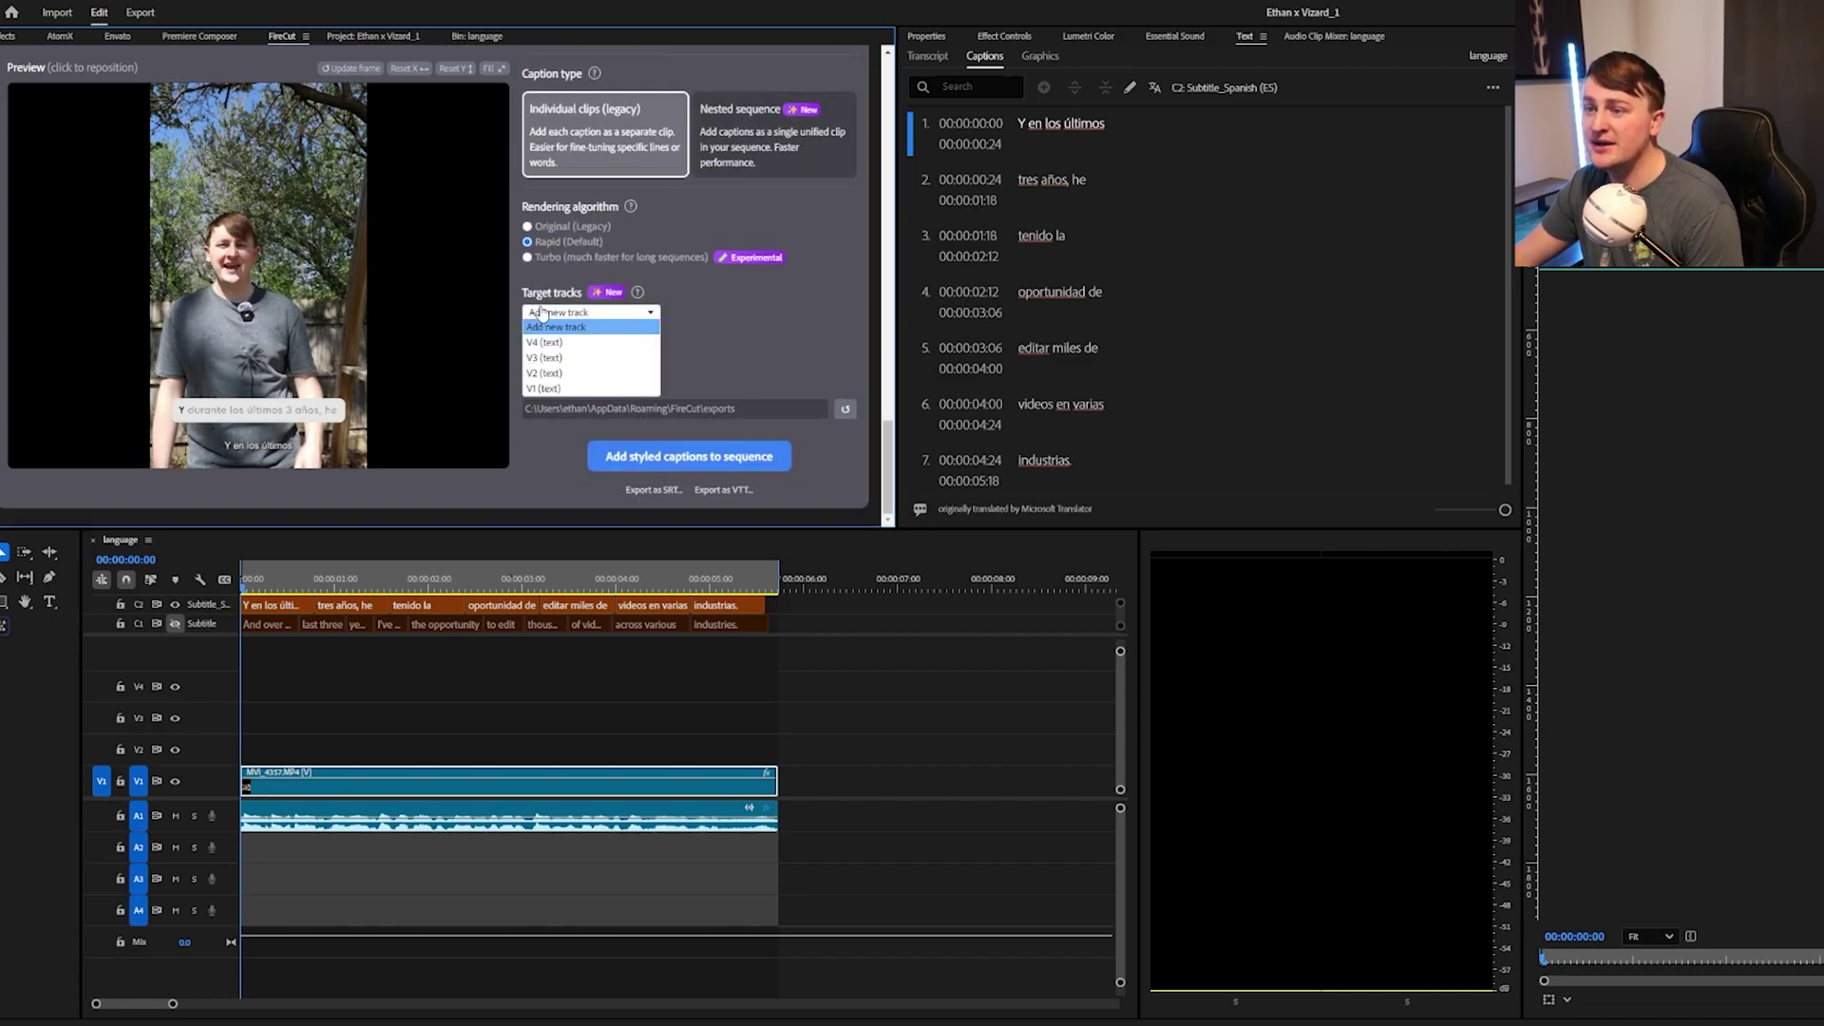
pyautogui.click(557, 358)
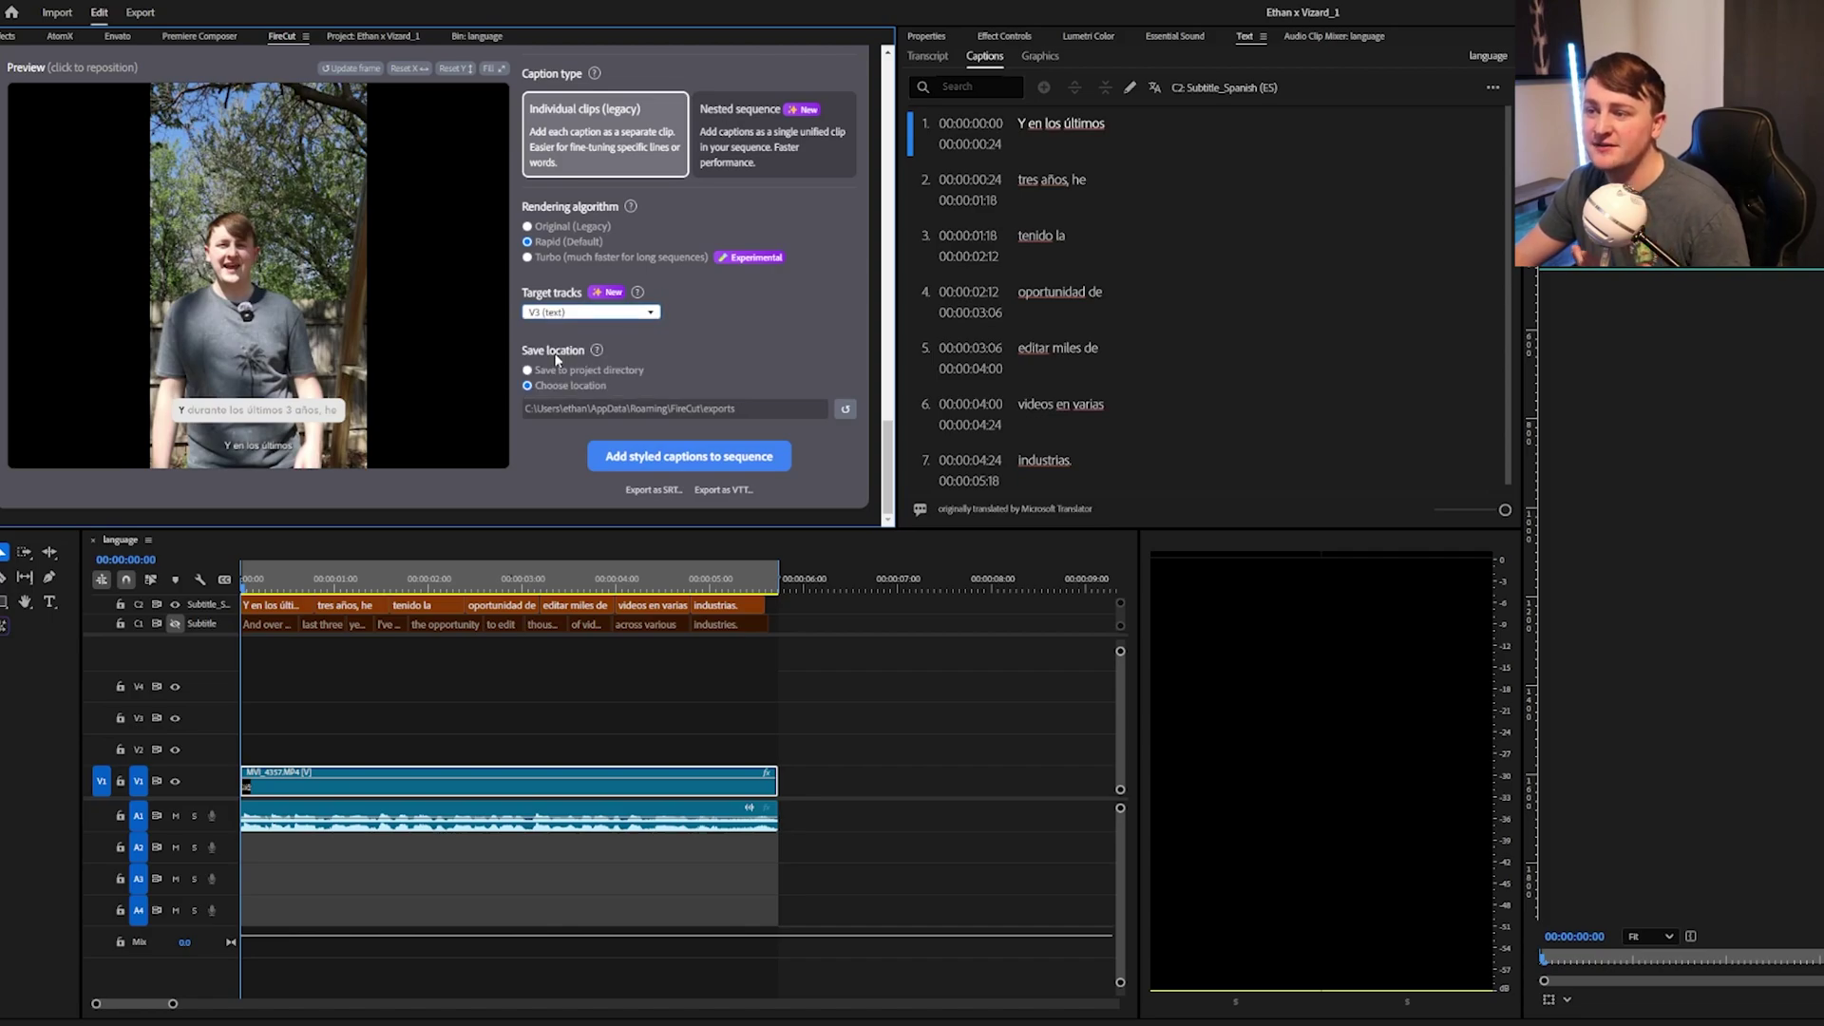
pyautogui.click(639, 463)
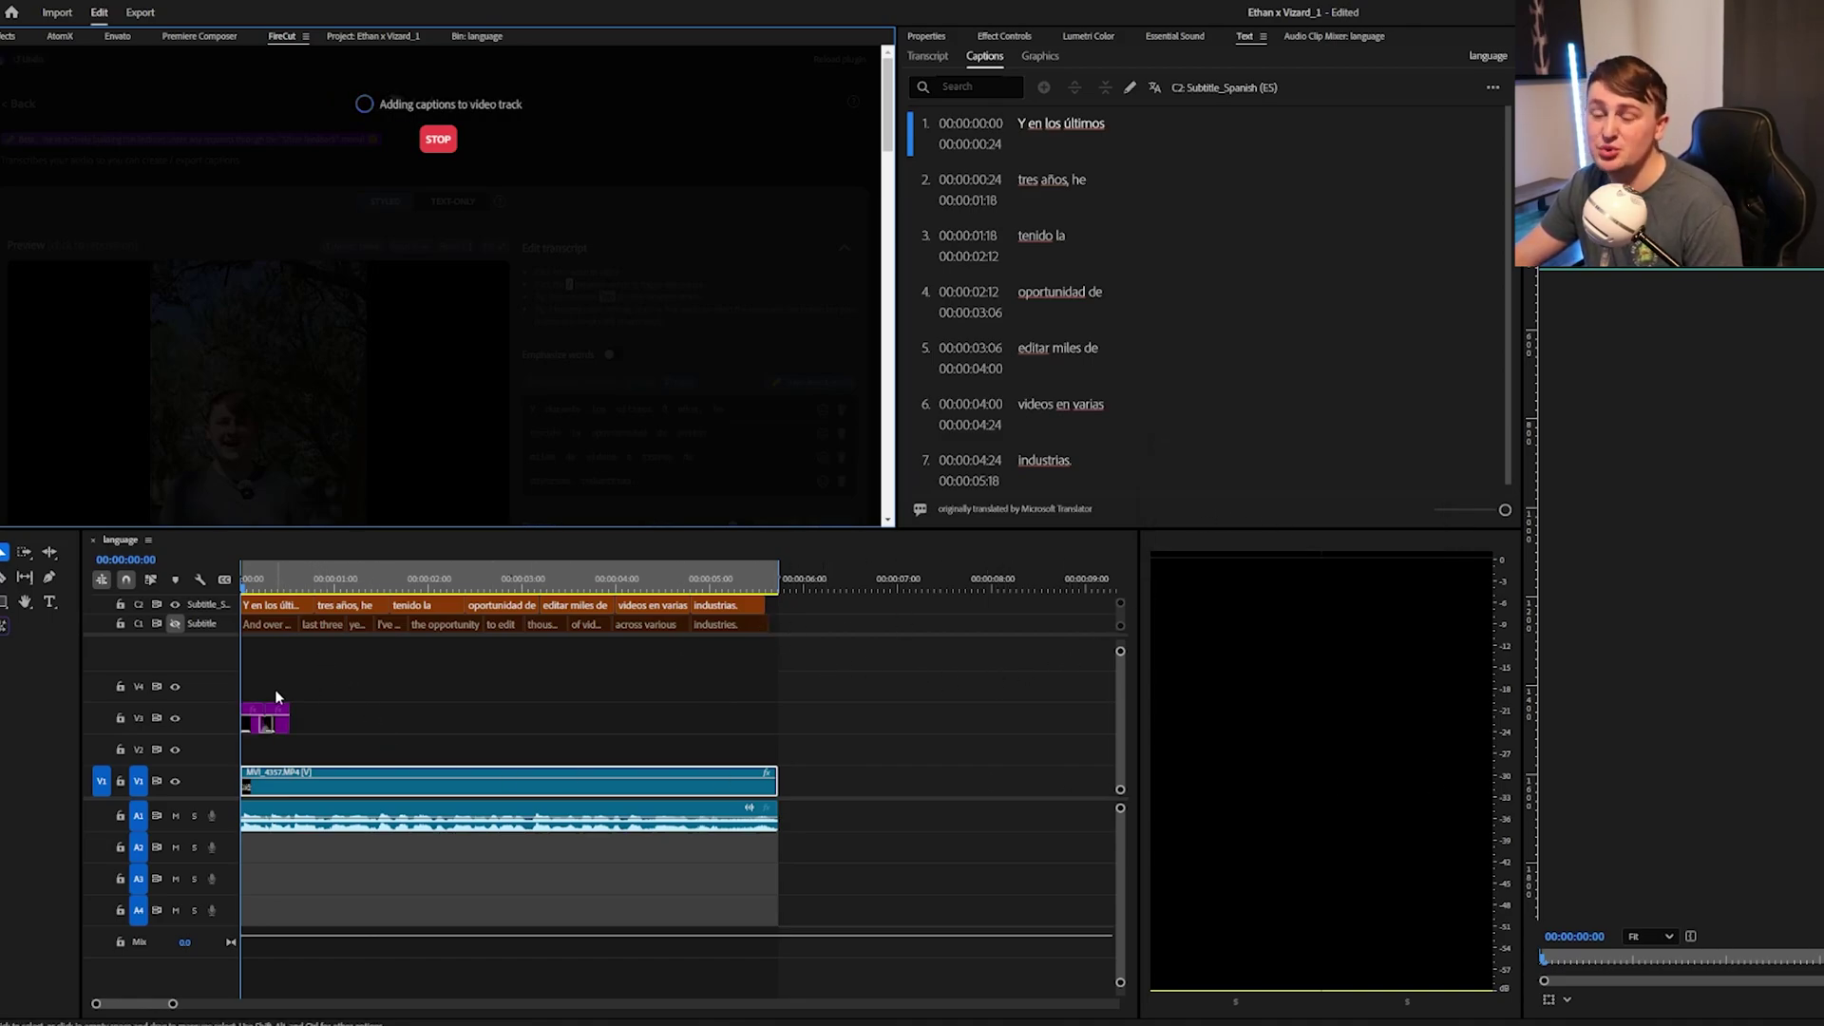
# - Scrub the timeline to check the boxed Spanish captions over the video
pyautogui.moveTo(263, 584); pyautogui.dragTo(584, 636)
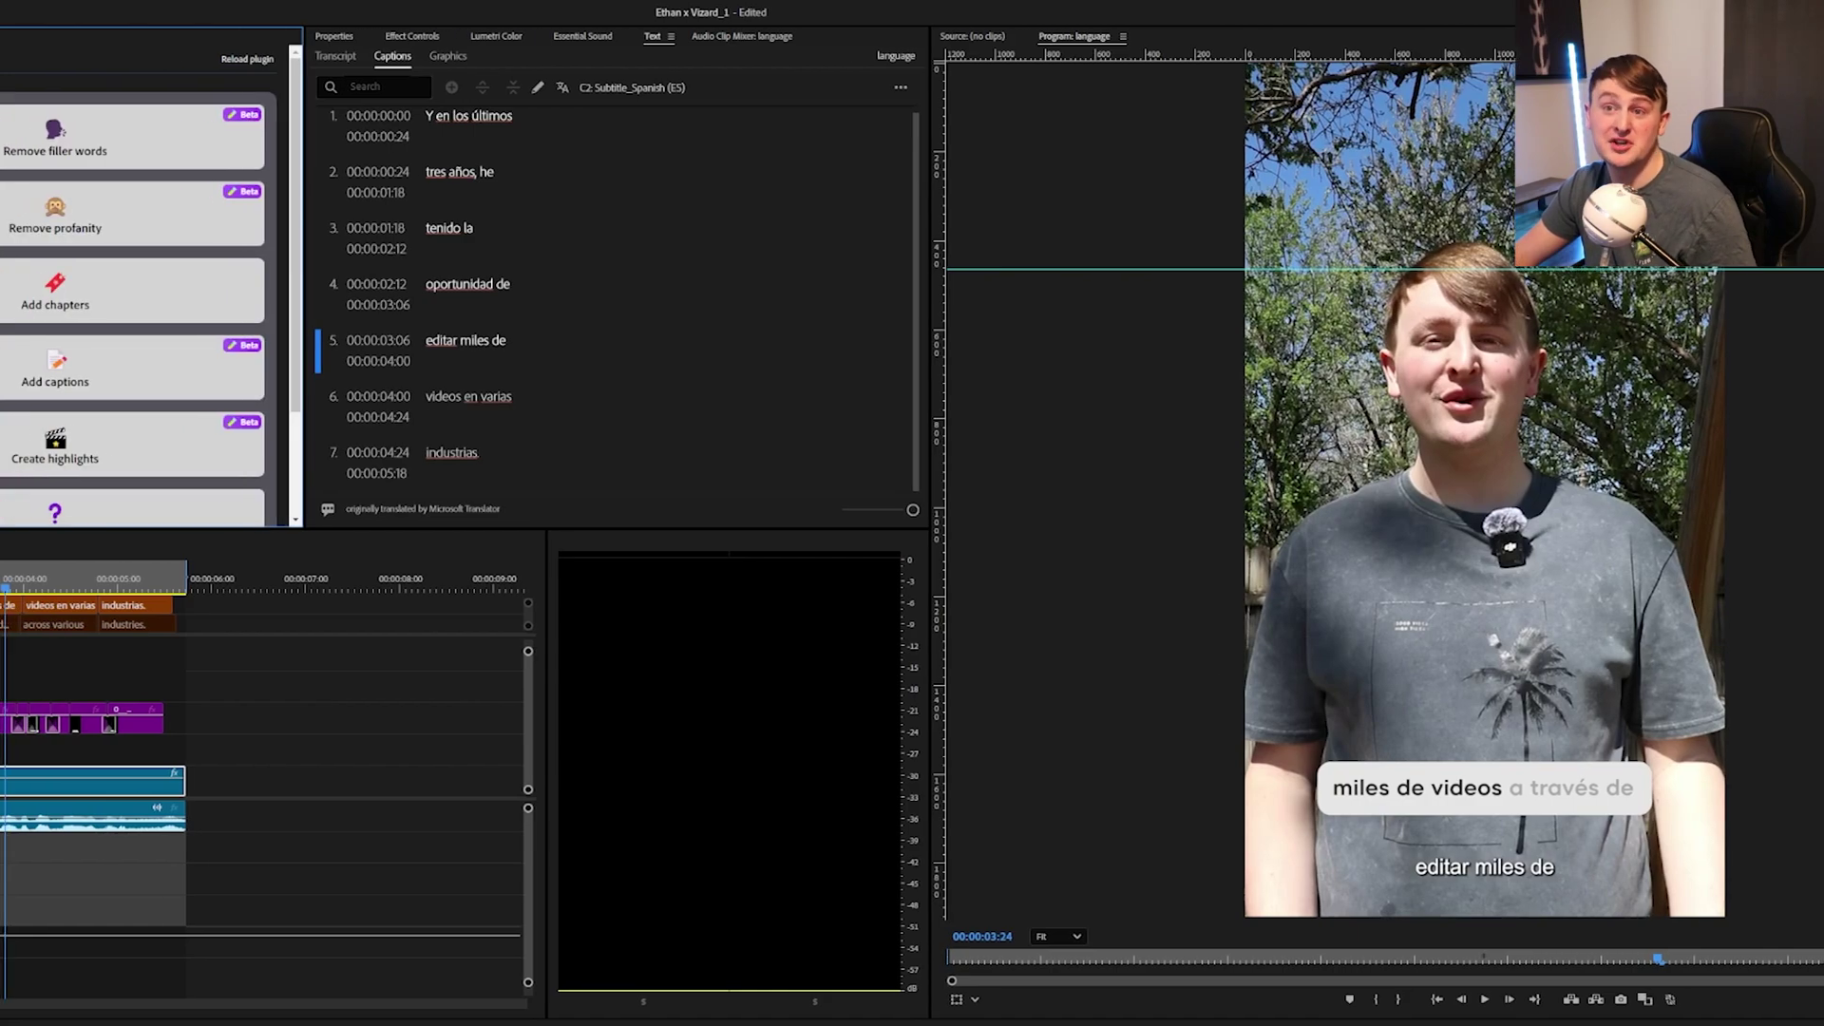
pyautogui.scroll(-1, 589, 430)
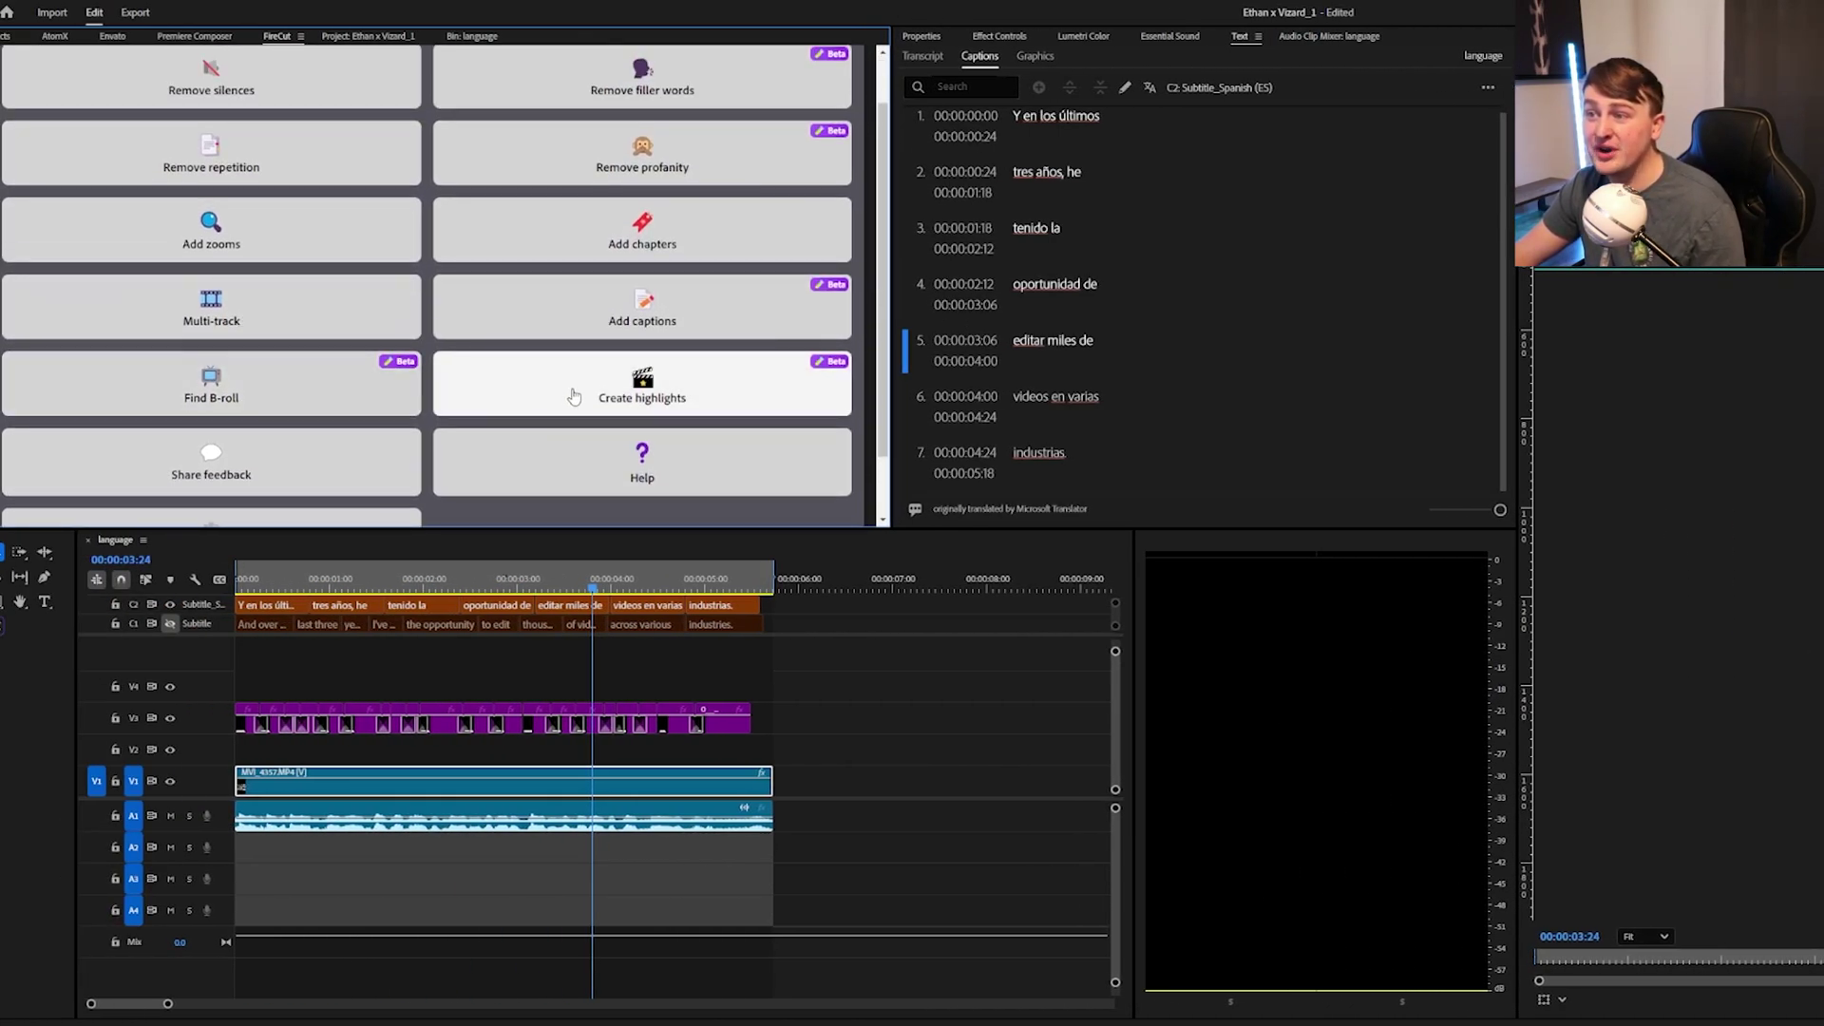
pyautogui.scroll(1, 230, 302)
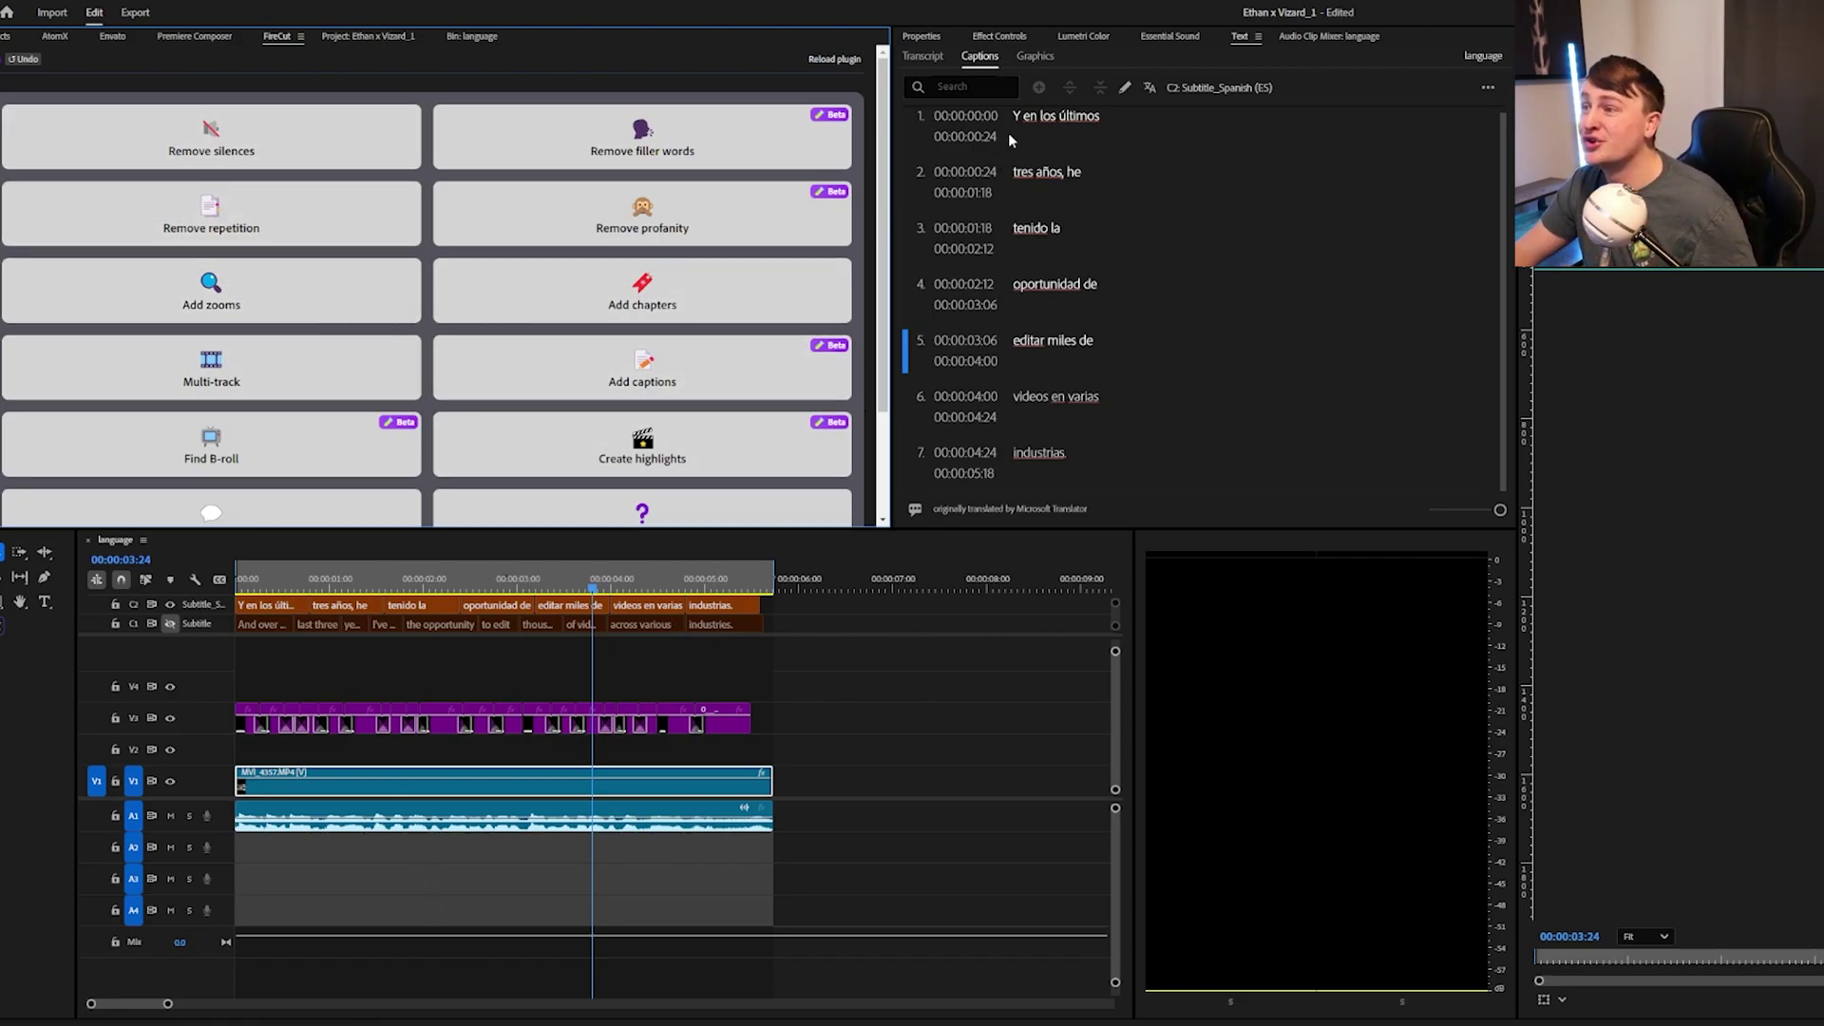
pyautogui.scroll(1, 1174, 236)
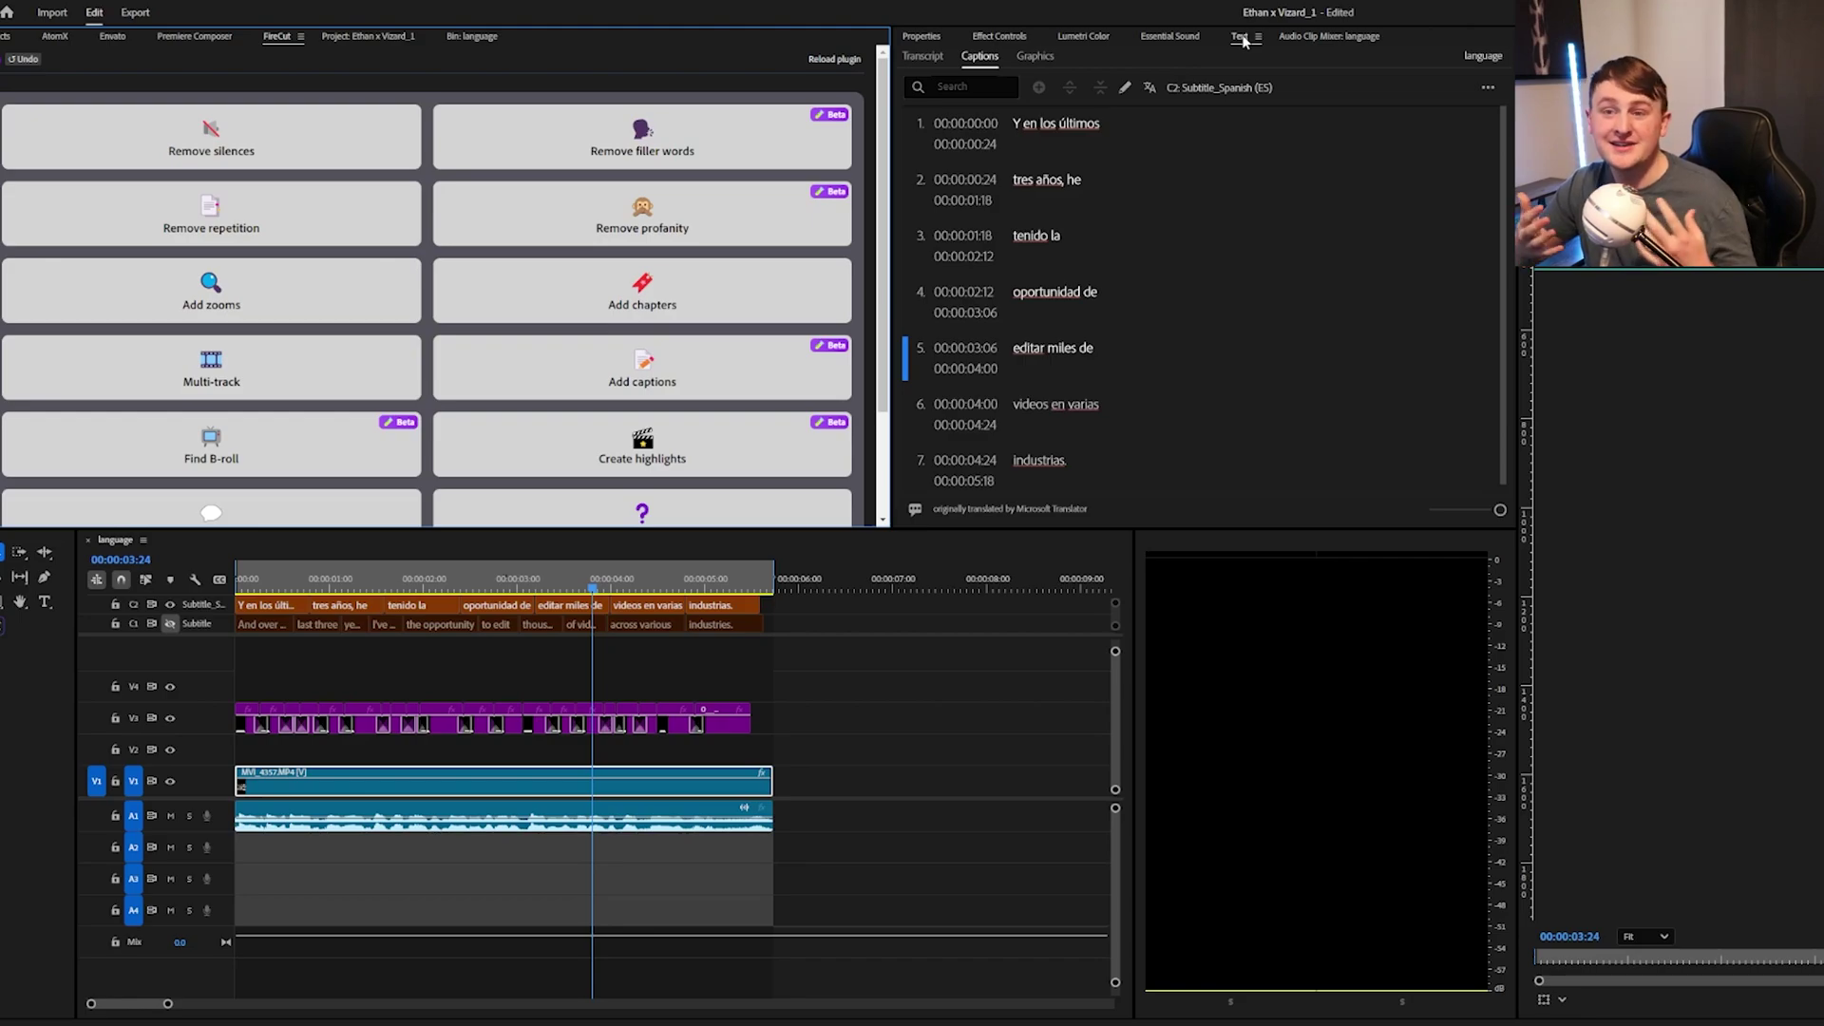
# - Place the playhead at 00:00:04:22, save the project, and zoom the timeline out
pyautogui.click(681, 588)
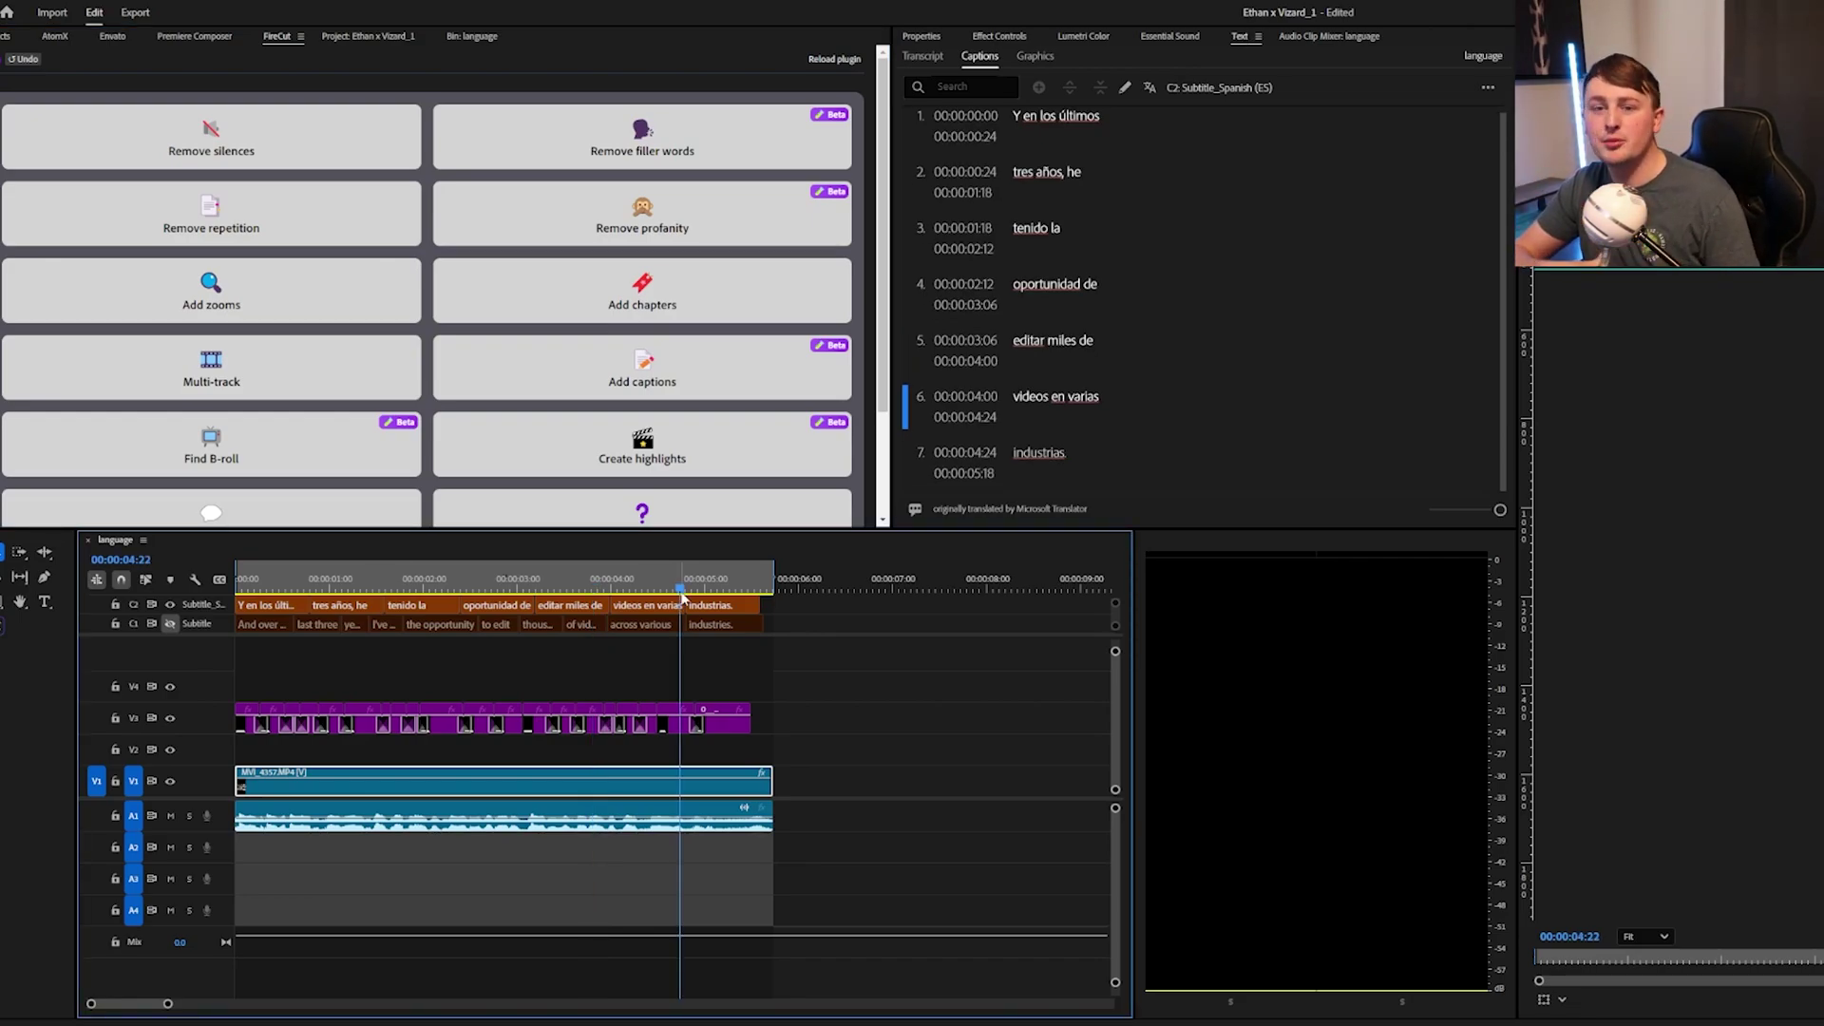
pyautogui.press('super+s')
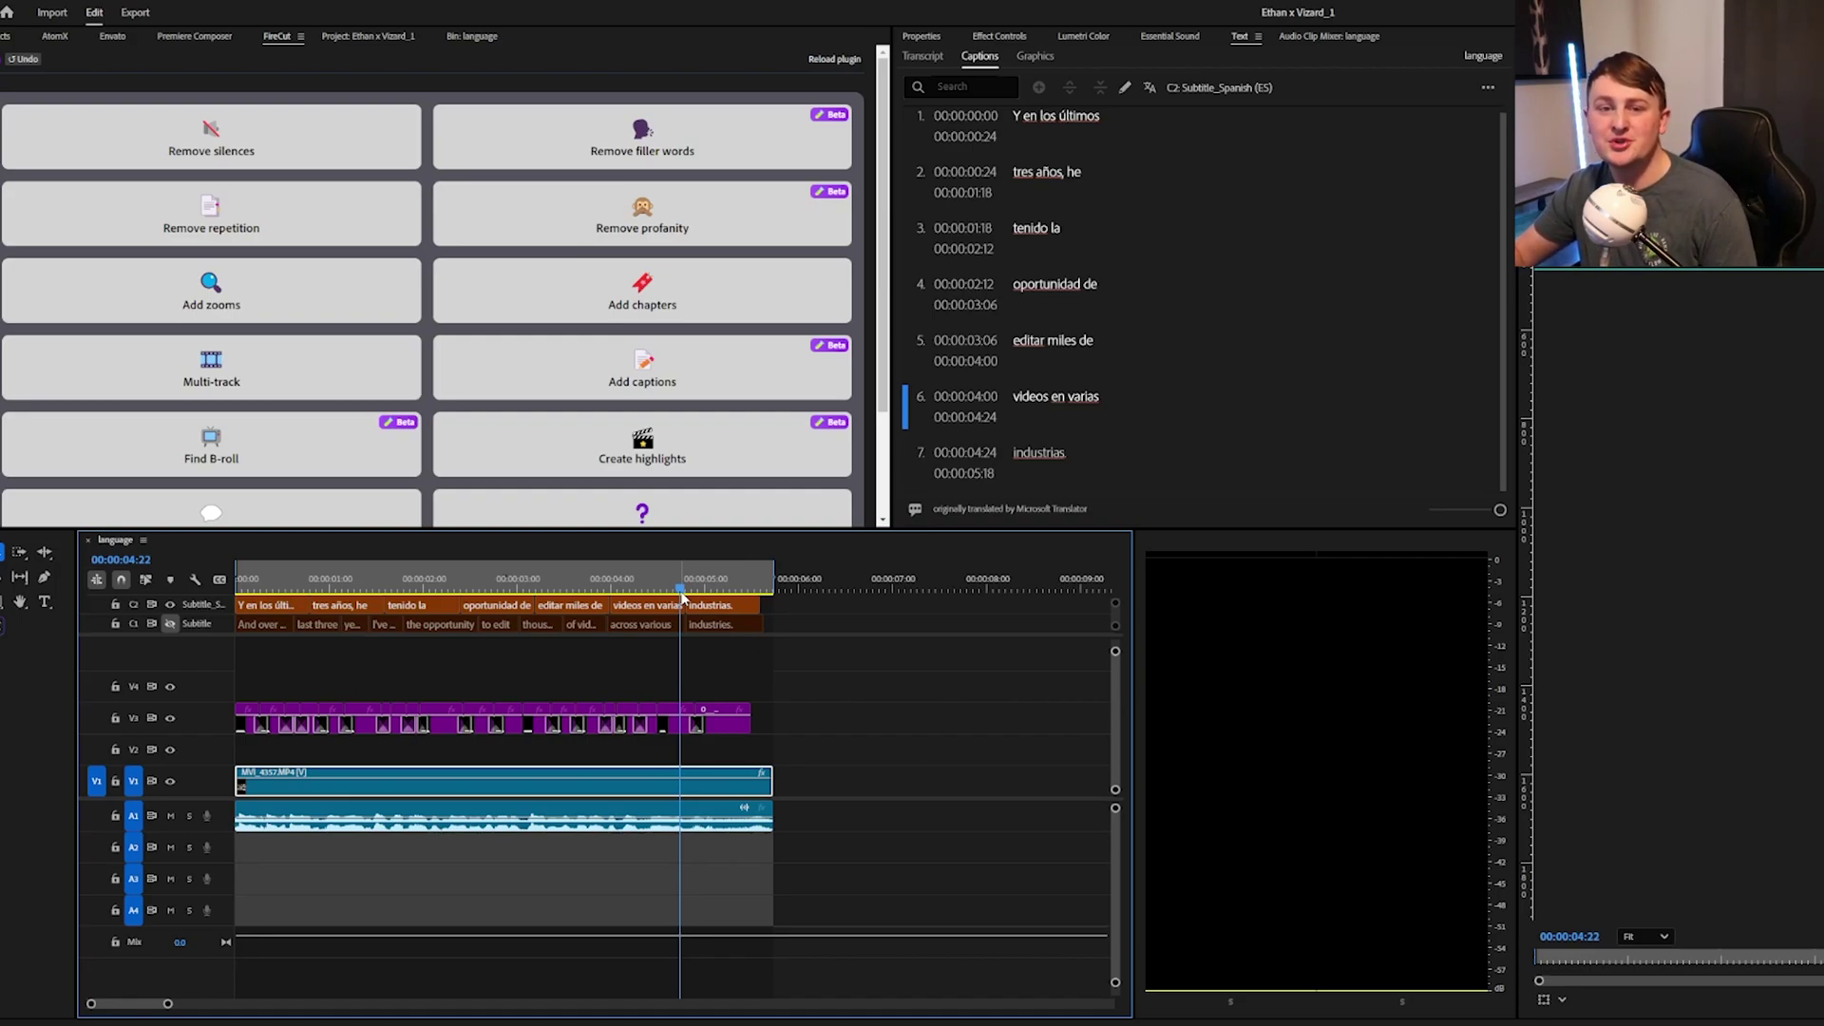
pyautogui.moveTo(682, 596); pyautogui.dragTo(495, 591)
pyautogui.press('-')
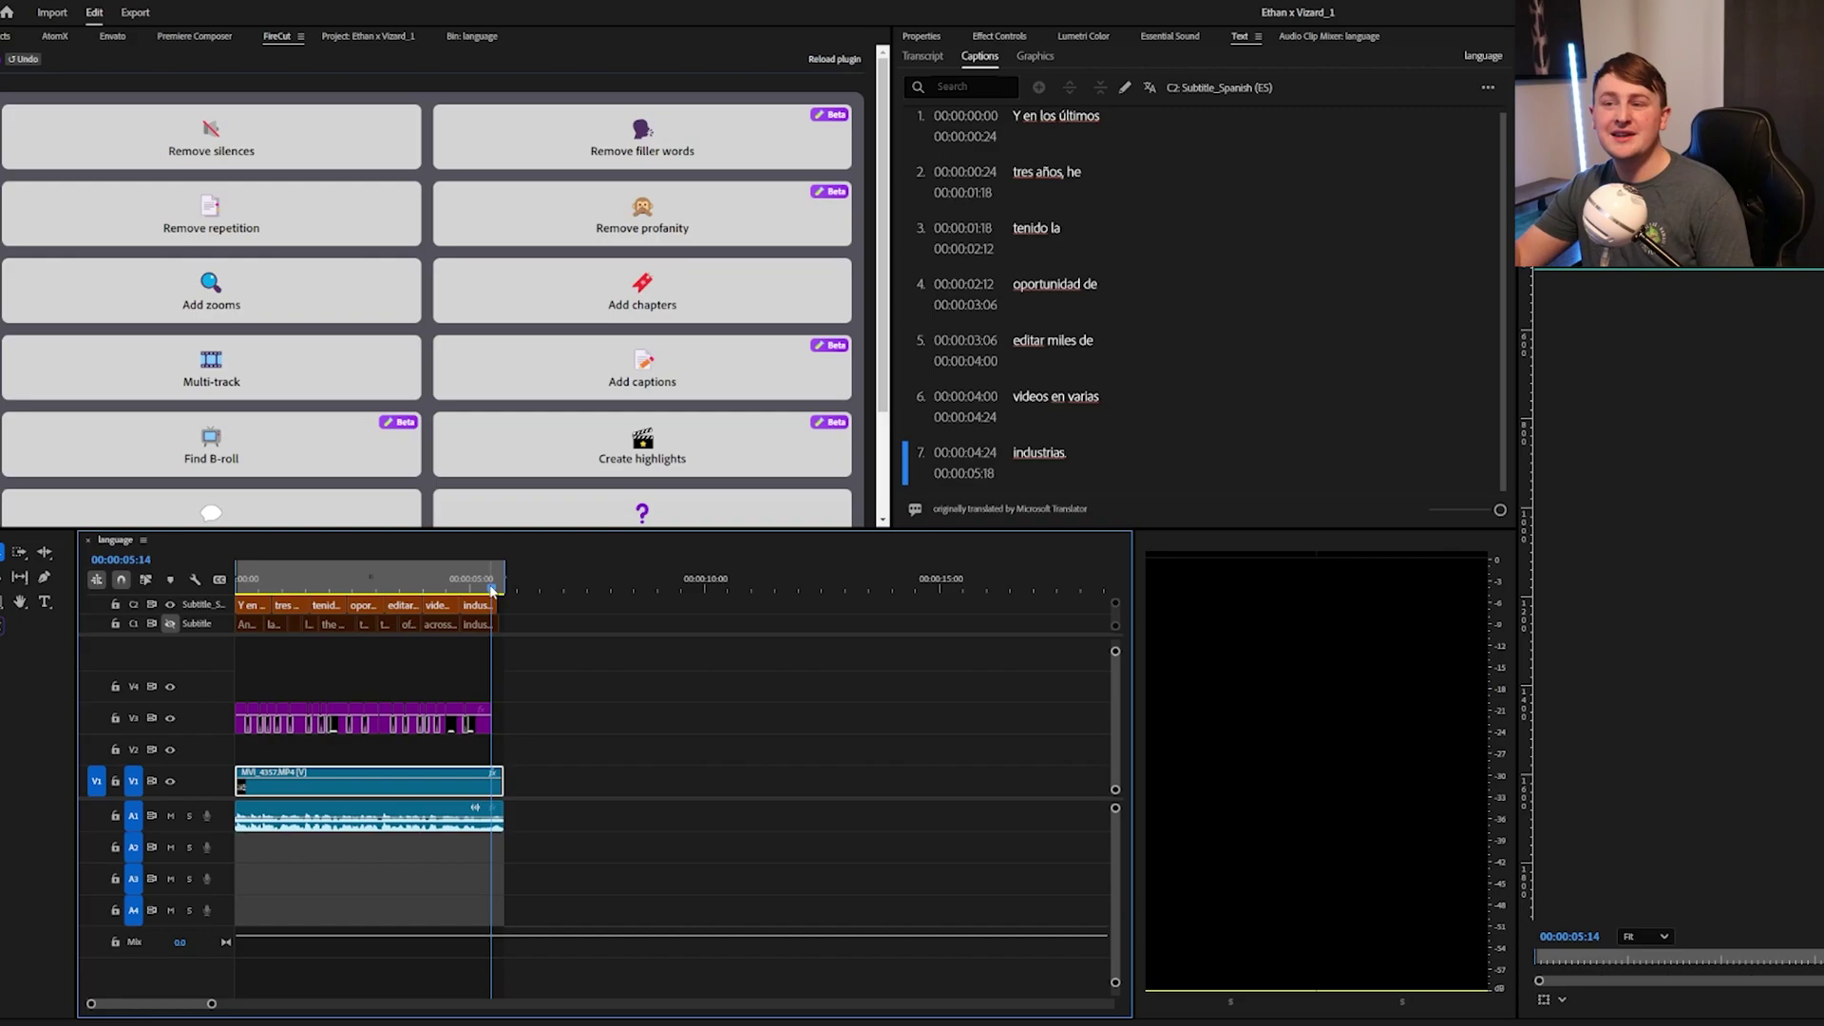